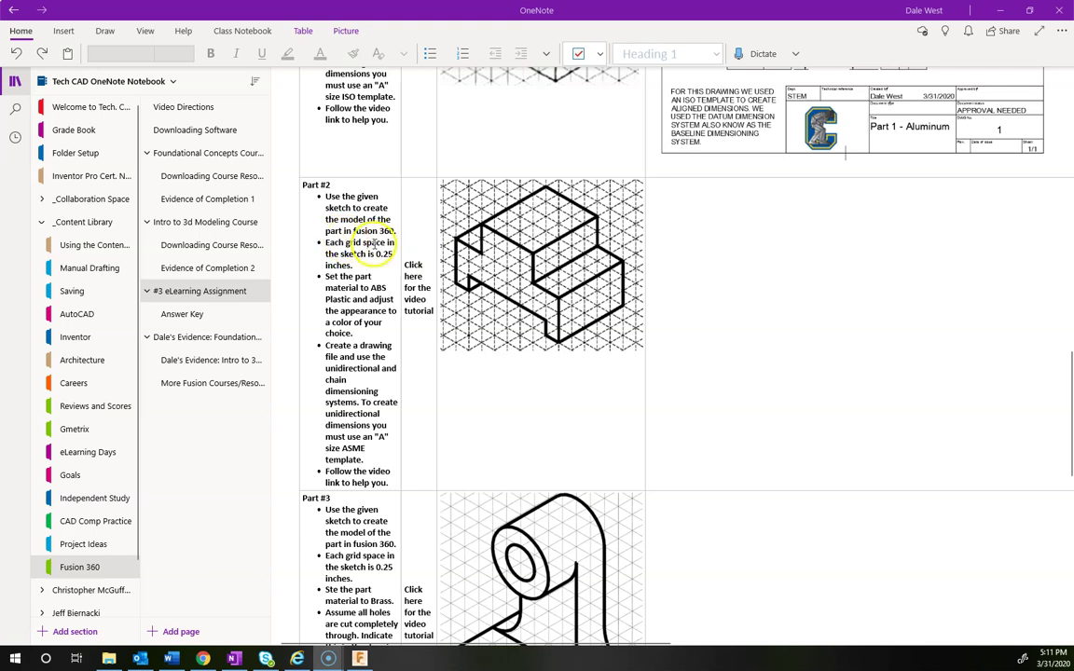
- Review the Part #2 assignment instructions for the grid spacing, dimensioning systems and required drawing template
left_click_drag(394, 254, 375, 254)
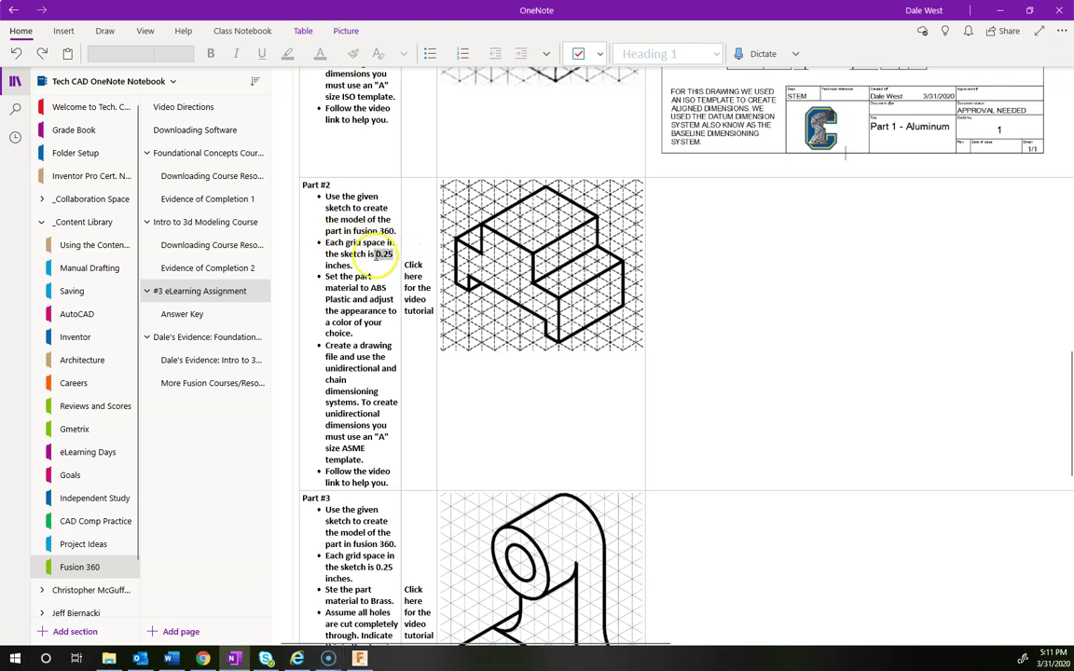
left_click(365, 268)
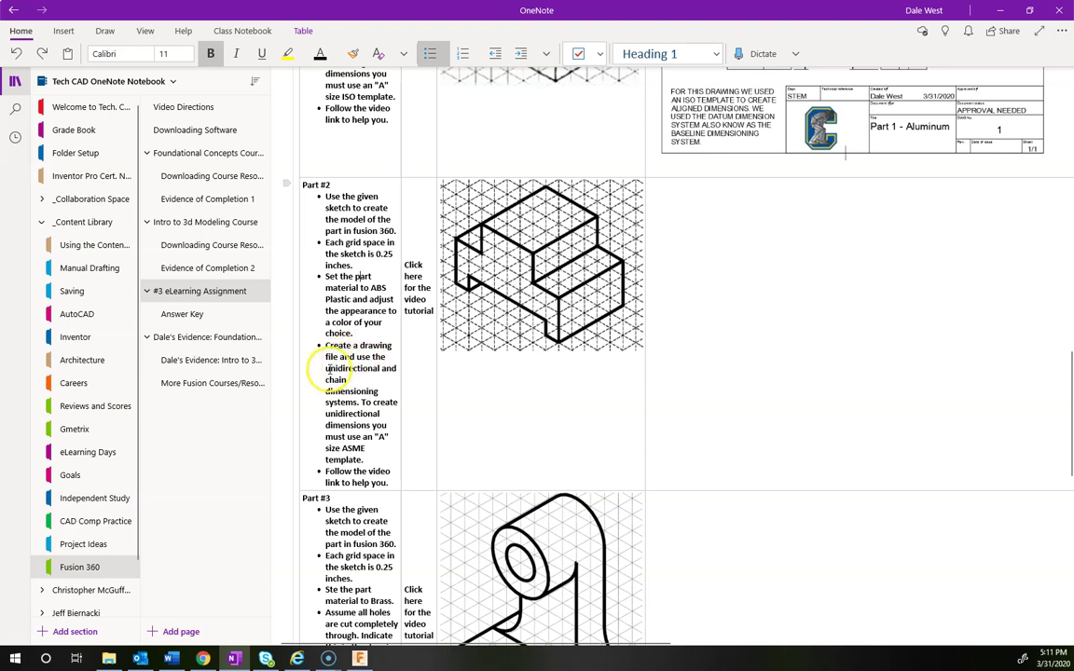
left_click_drag(324, 369, 357, 399)
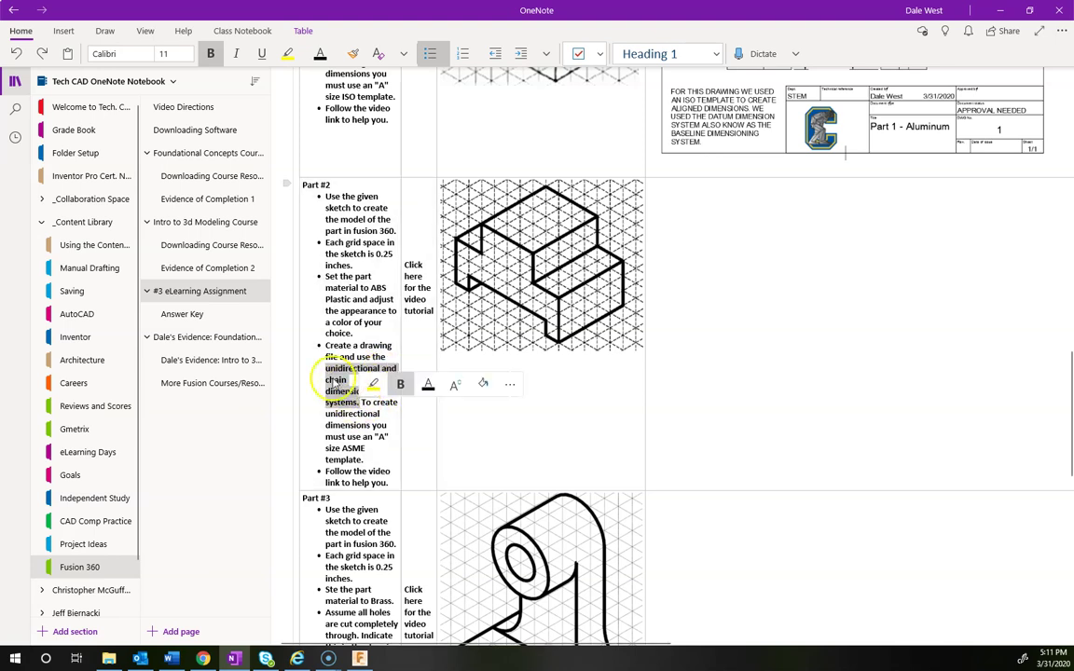
left_click(343, 354)
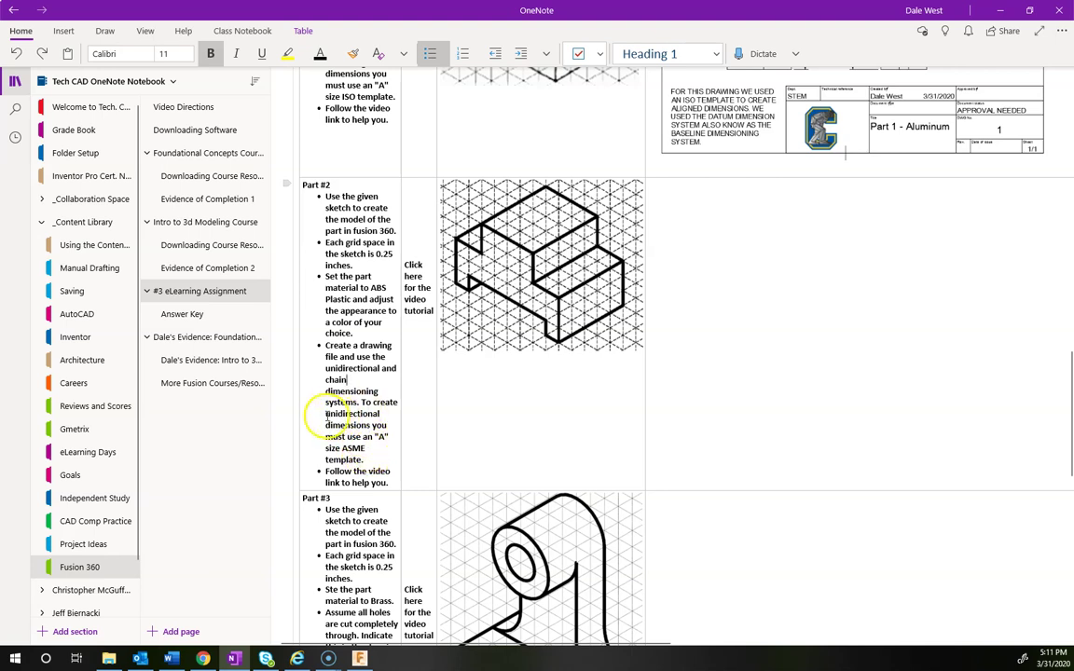
left_click_drag(326, 417, 371, 427)
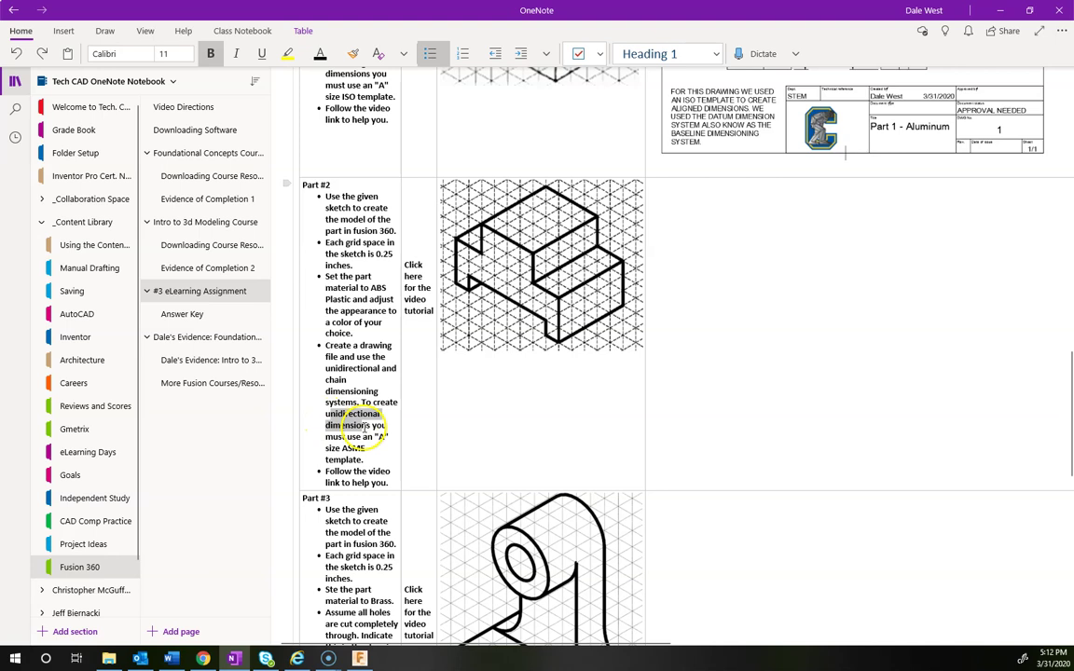
left_click(366, 450)
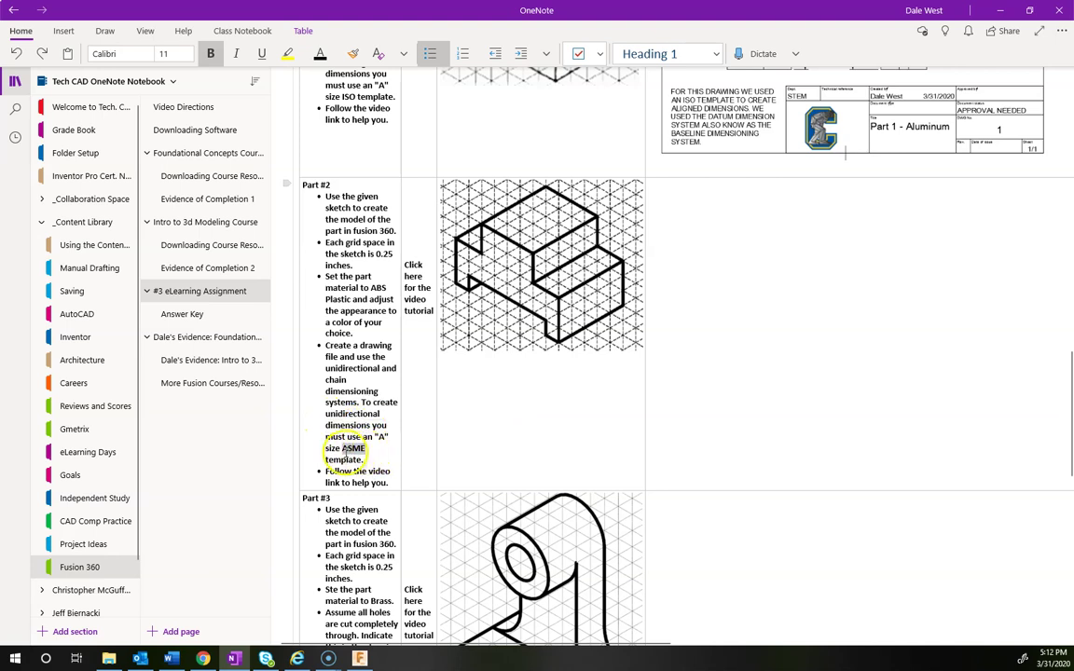
left_click(373, 466)
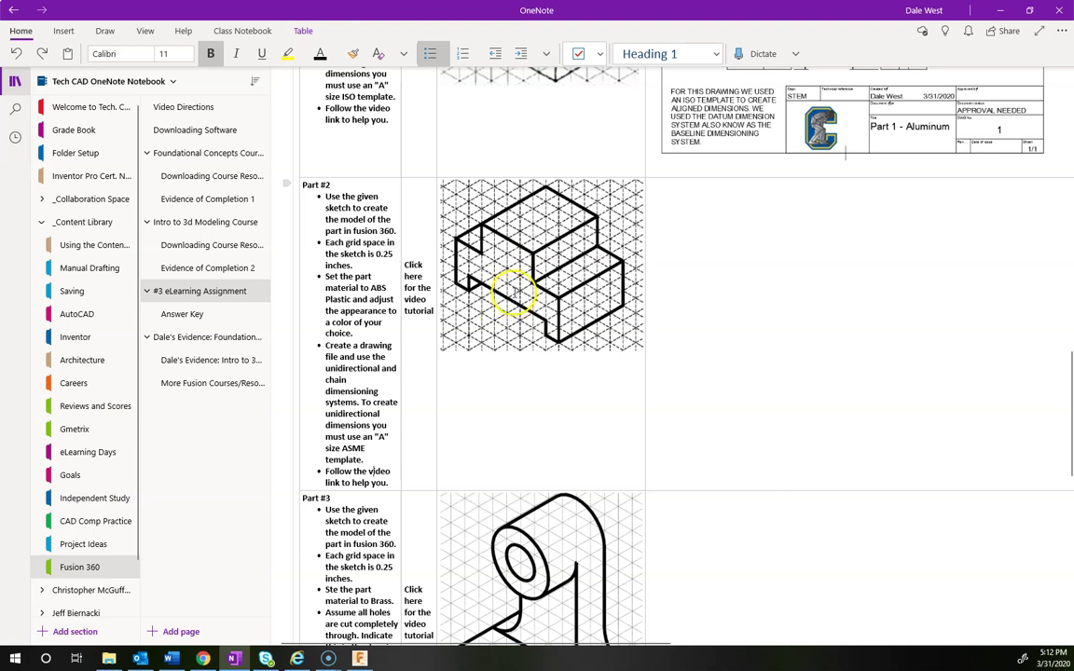
- Switch to Fusion 360 and save the untitled design as "Part 2 - ABS Plastic" in the Week 3 eLearning project
left_click(359, 658)
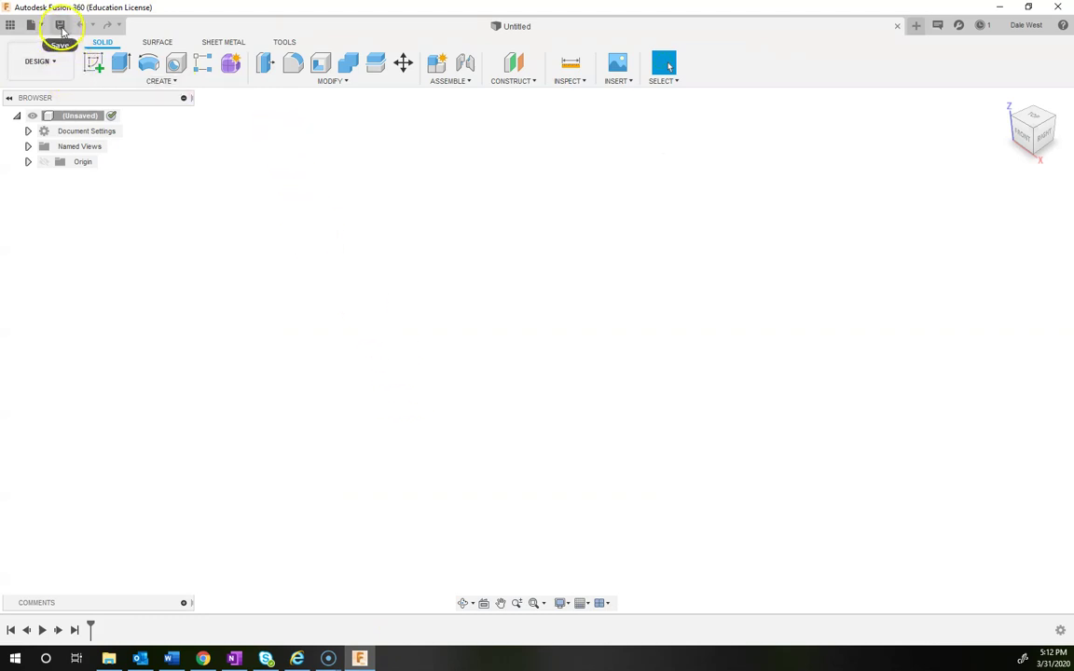
left_click(59, 25)
left_click_drag(373, 32, 372, 65)
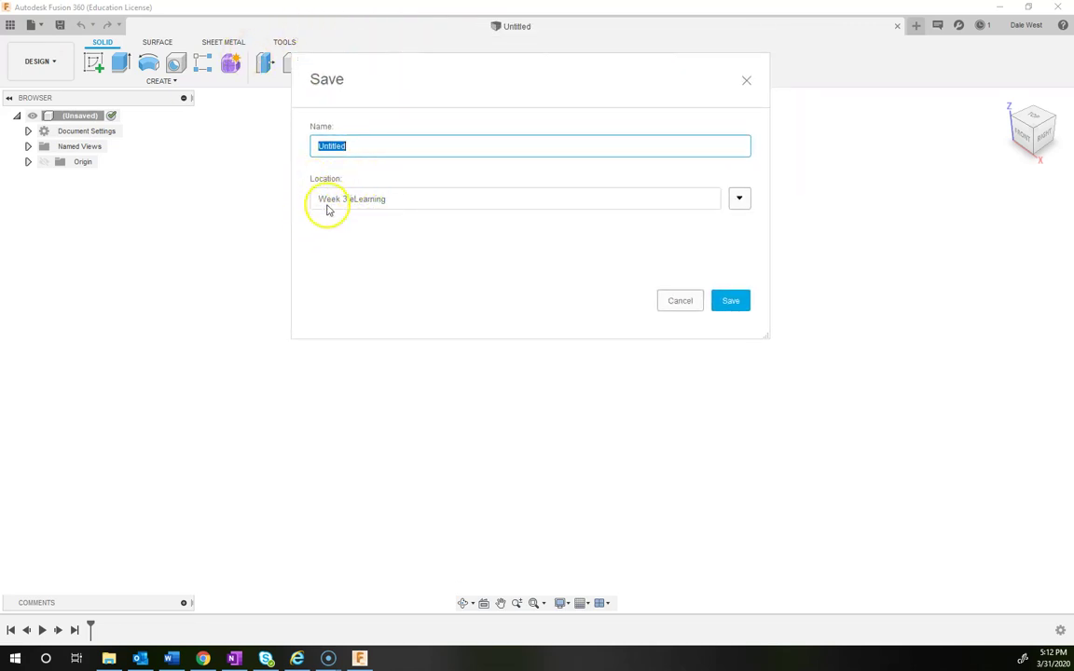
left_click(737, 197)
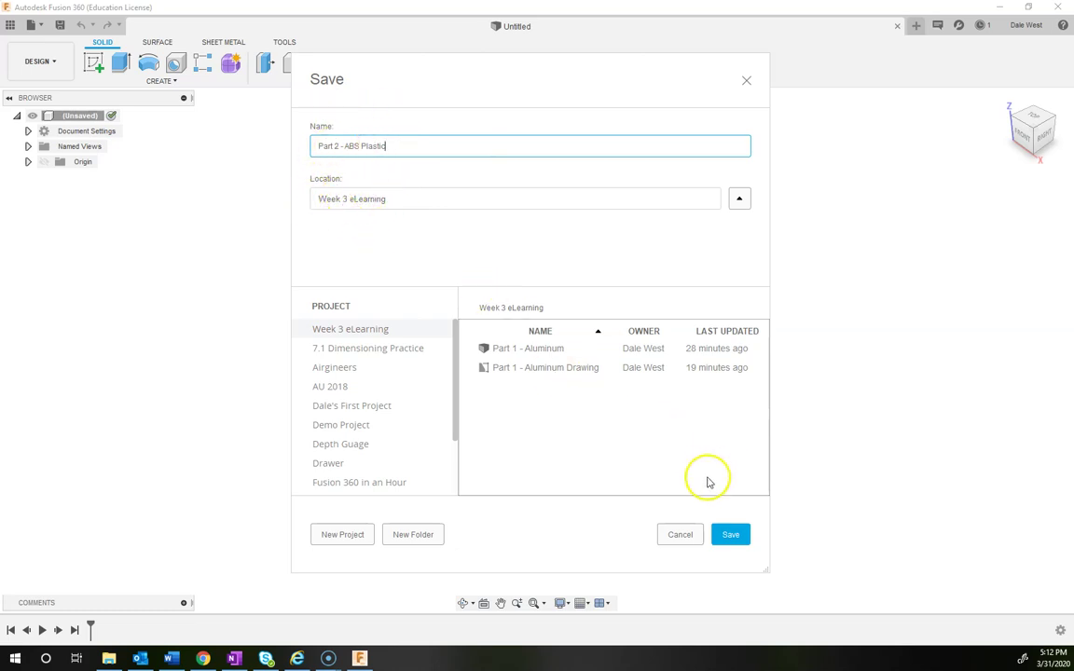
left_click(731, 536)
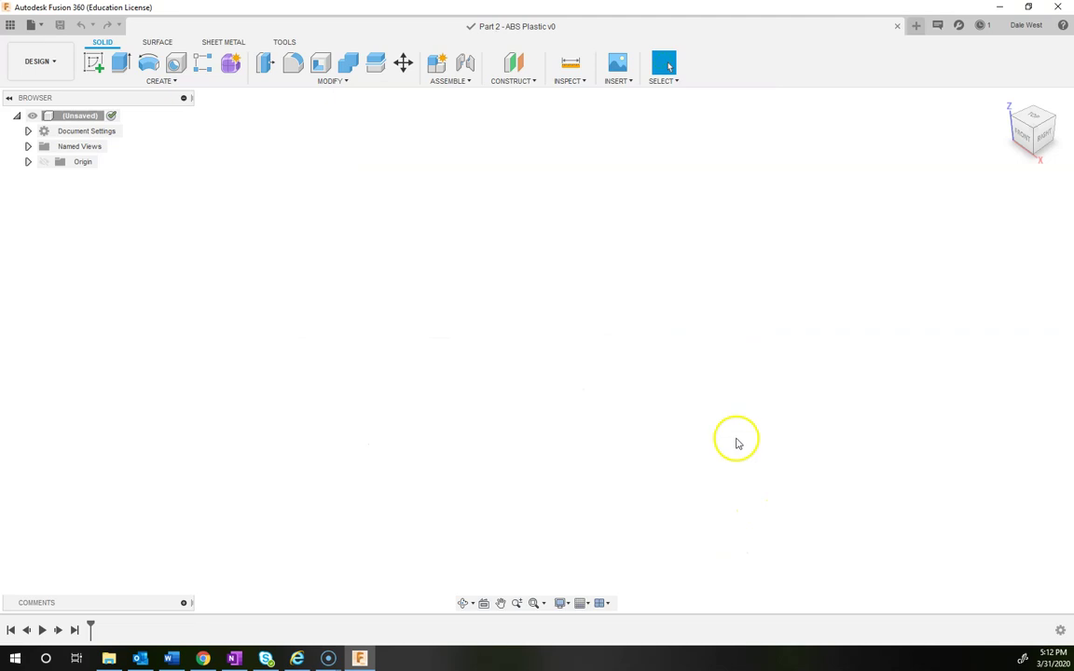
- Start a new sketch on the front origin plane and switch to OneNote to consult the Part #2 drawing
left_click(93, 63)
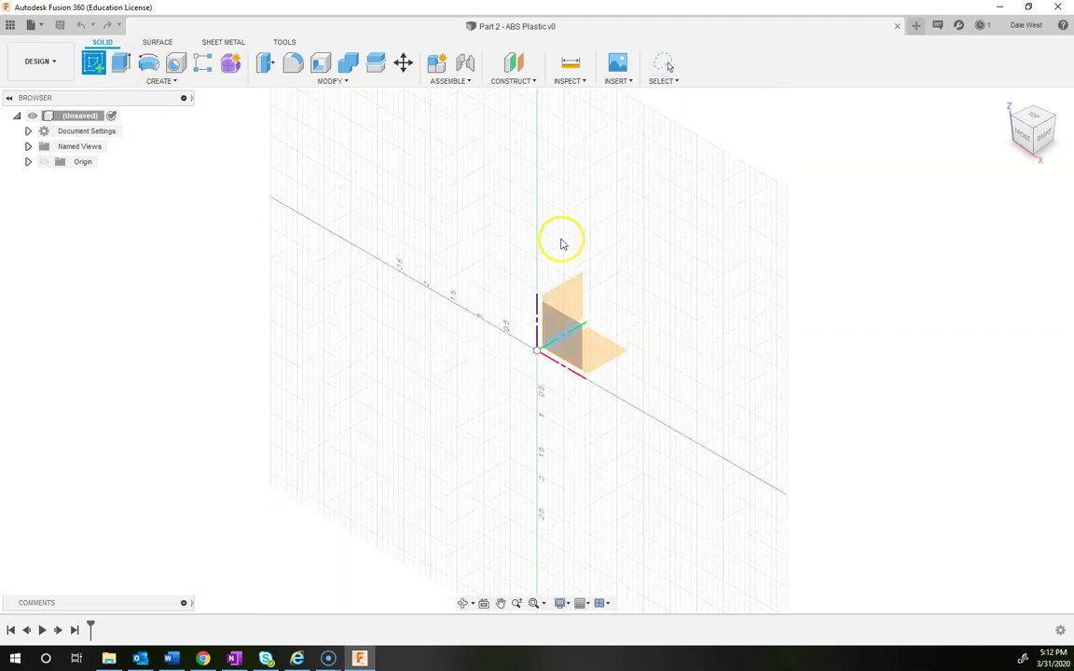
left_click(560, 333)
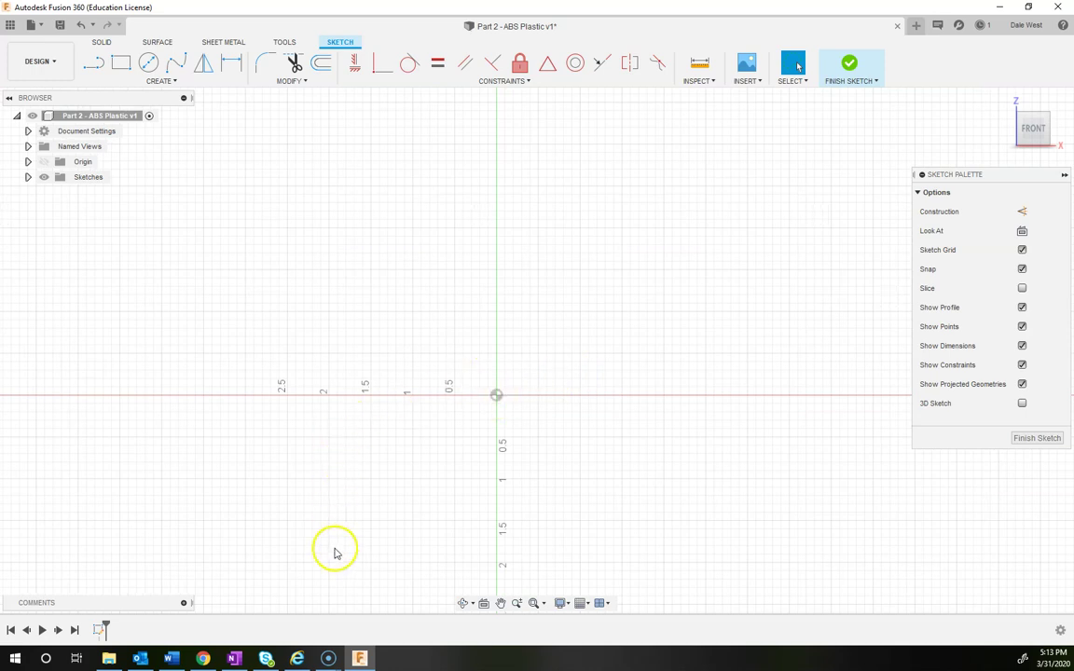
left_click(234, 659)
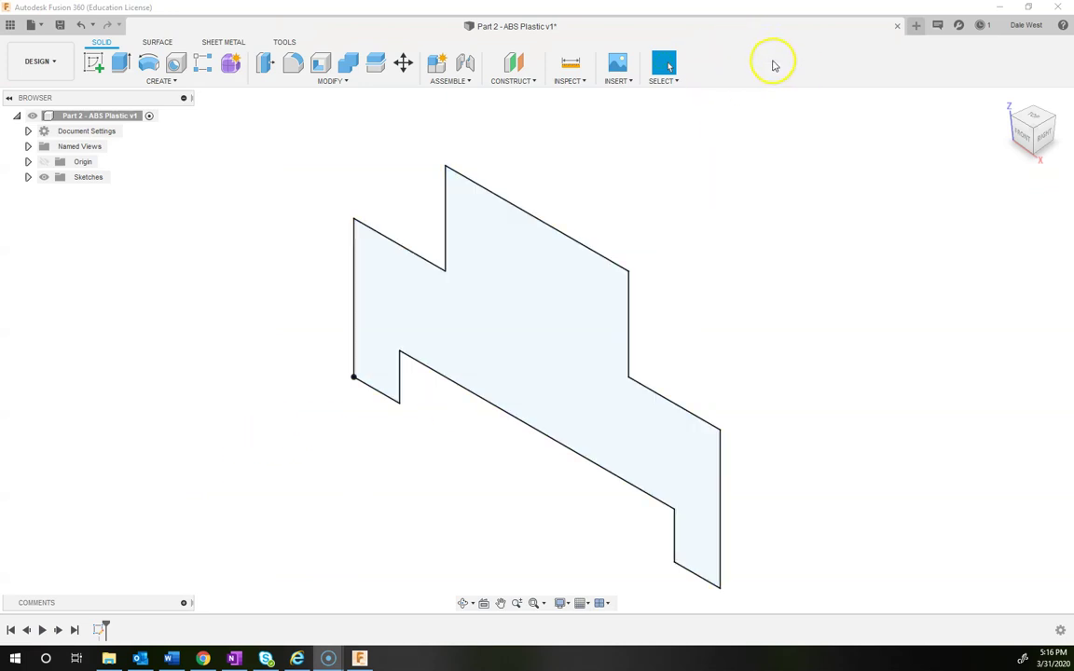
- Extrude the stepped front profile 1.25 in as a new body and save a new version of the design
mouse_move(1010, 97)
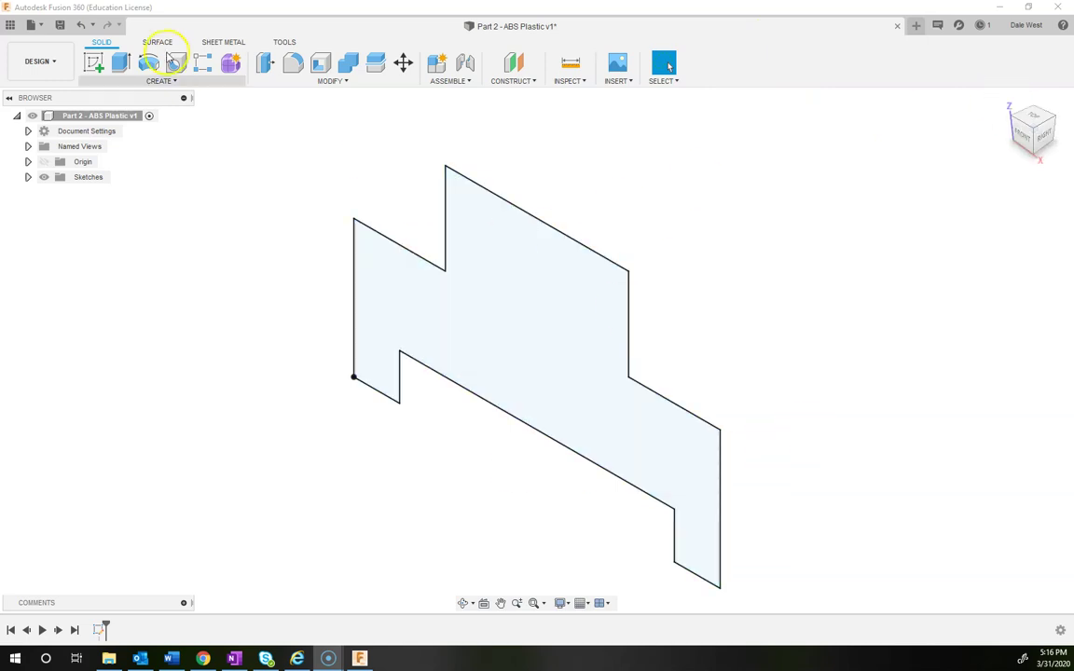
left_click(120, 62)
left_click_drag(545, 345, 712, 248)
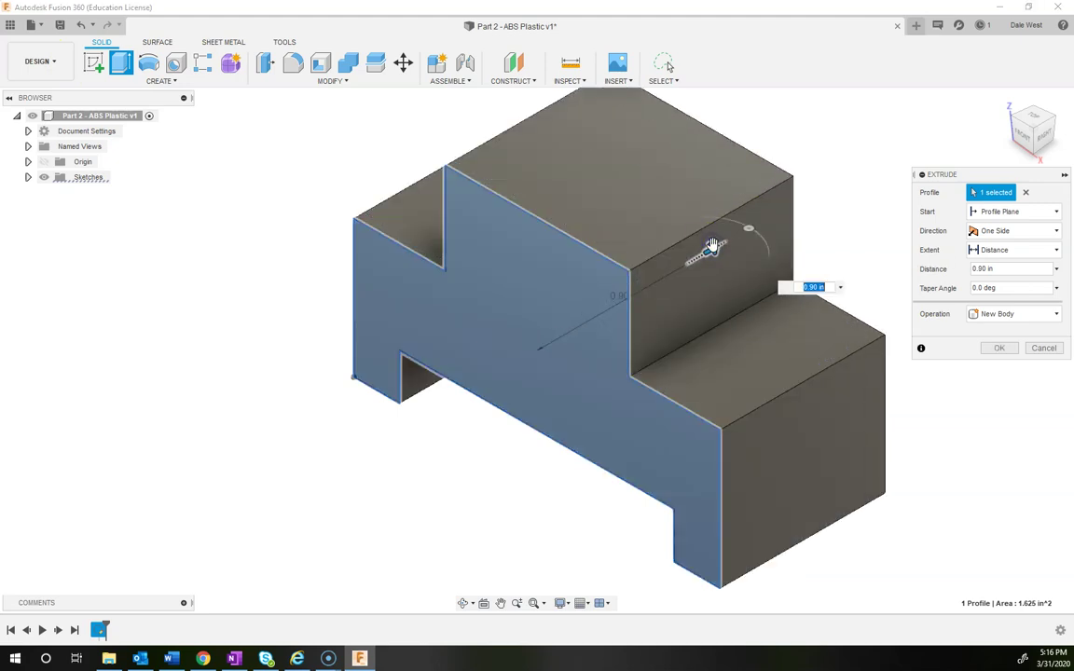
type("1.25")
key("Return")
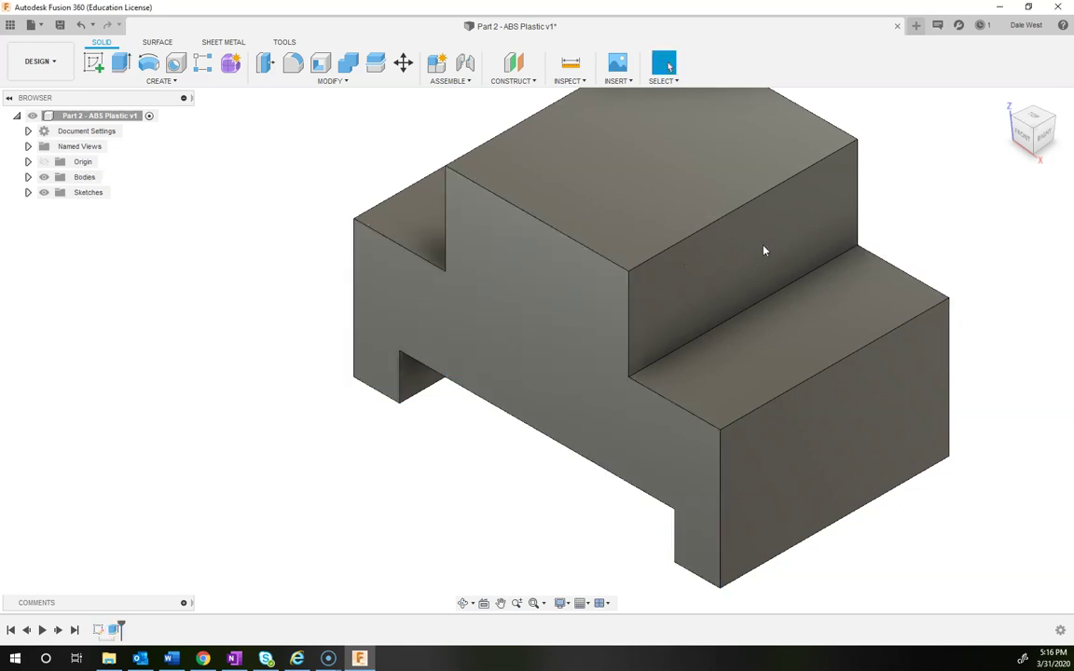
middle_click_drag(724, 293, 783, 294, "shift")
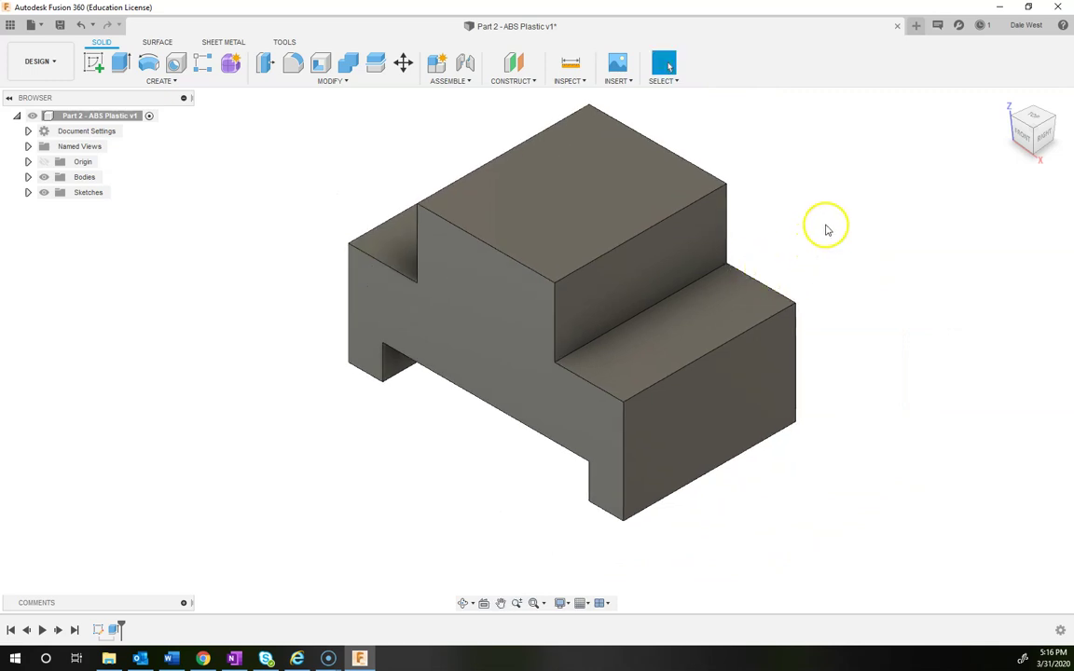
left_click(60, 26)
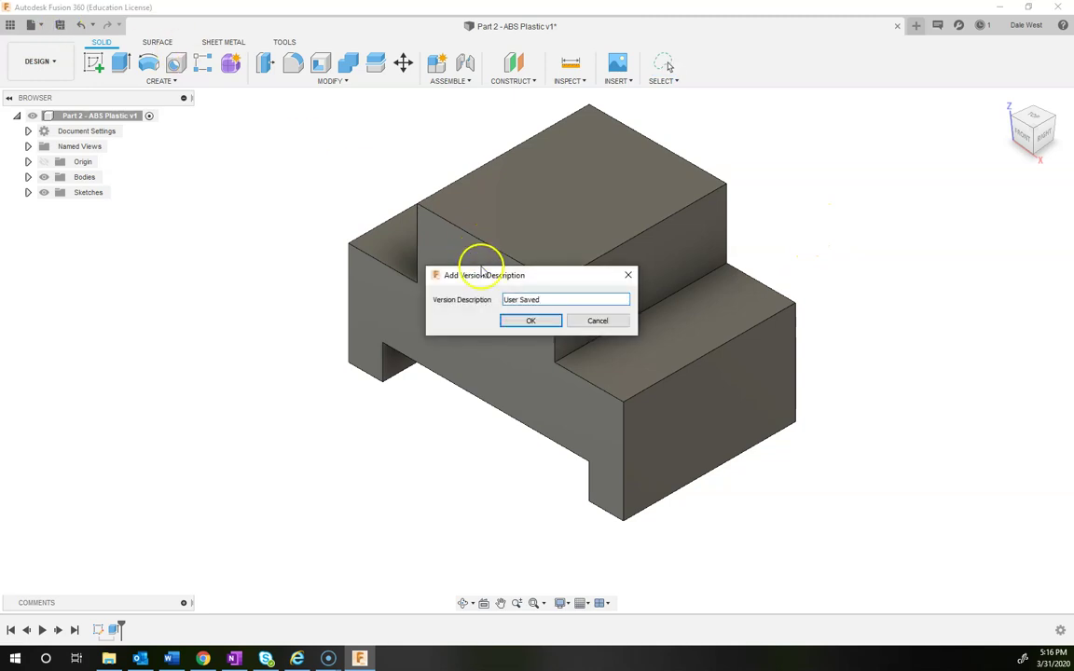
left_click(528, 319)
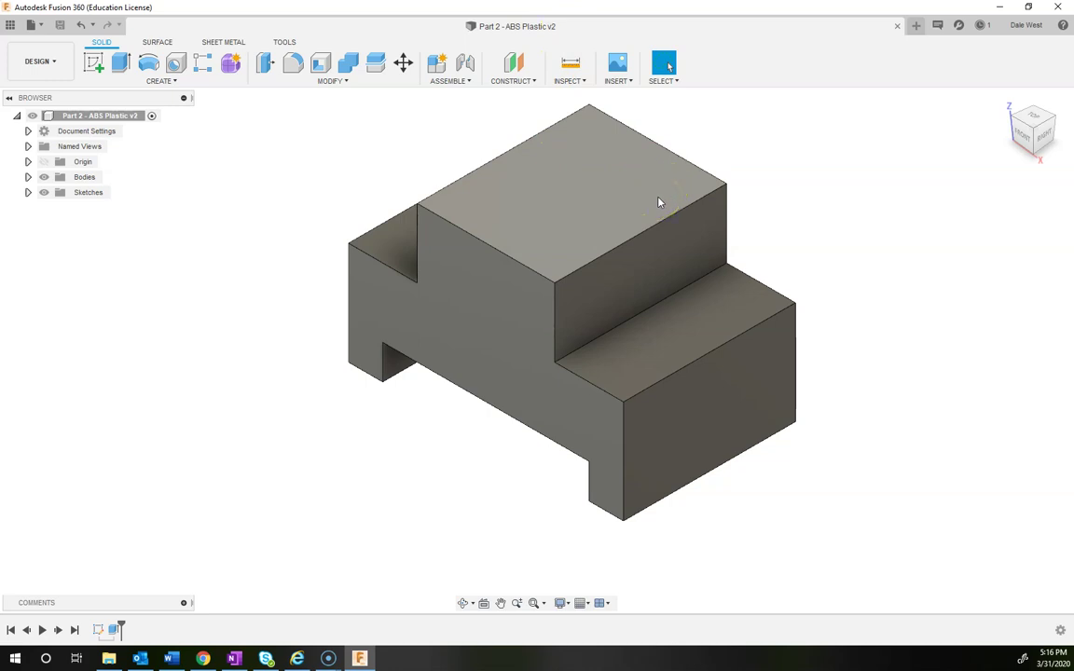
- Apply the ABS Plastic physical material from the Fusion 360 Material Library's Plastic category to the body
left_click(349, 82)
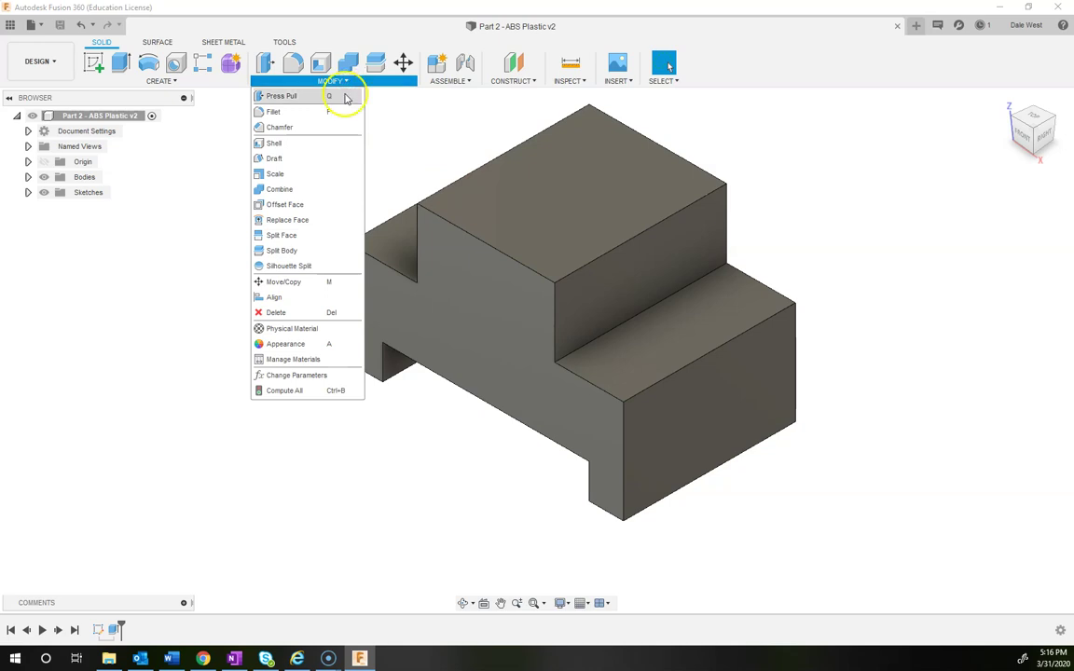
left_click(328, 331)
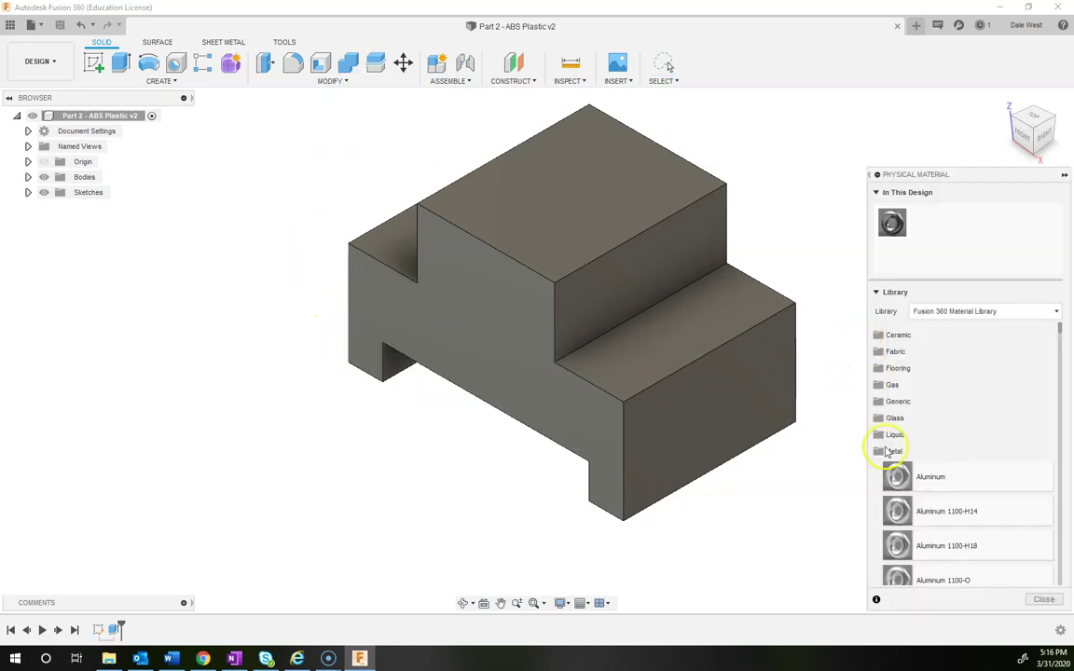
left_click(894, 452)
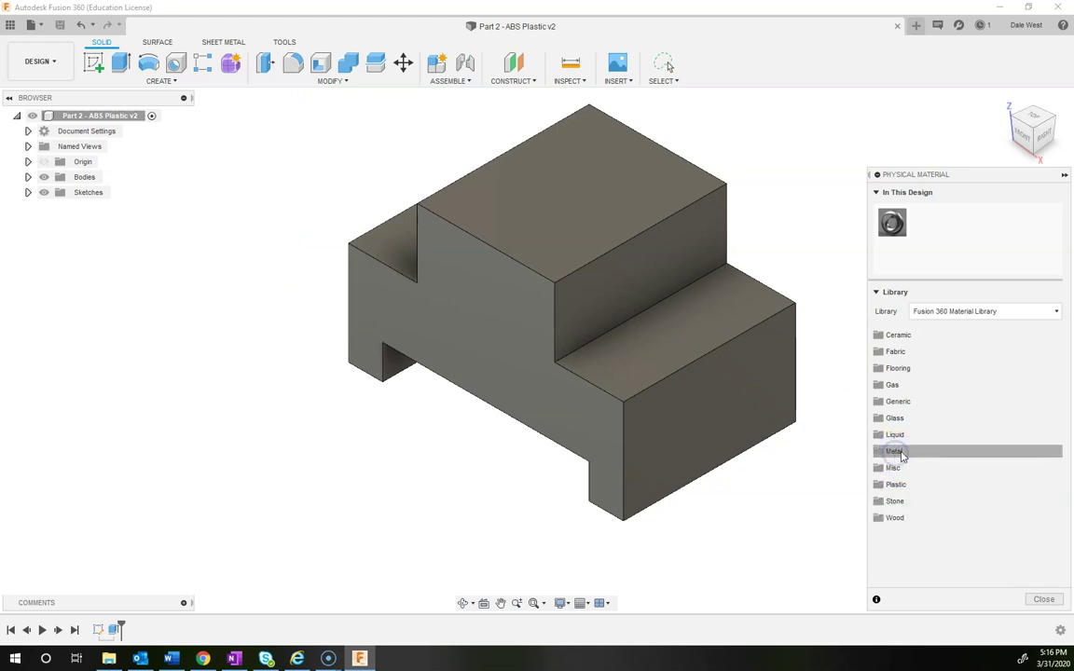
left_click(929, 448)
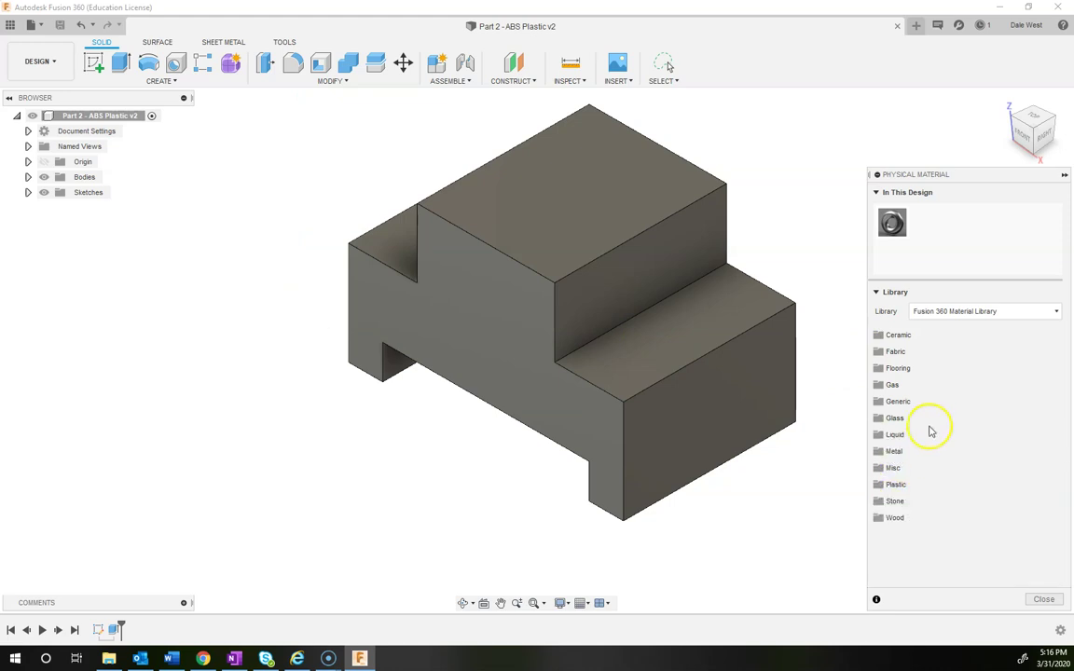
left_click(911, 486)
left_click_drag(933, 509, 714, 375)
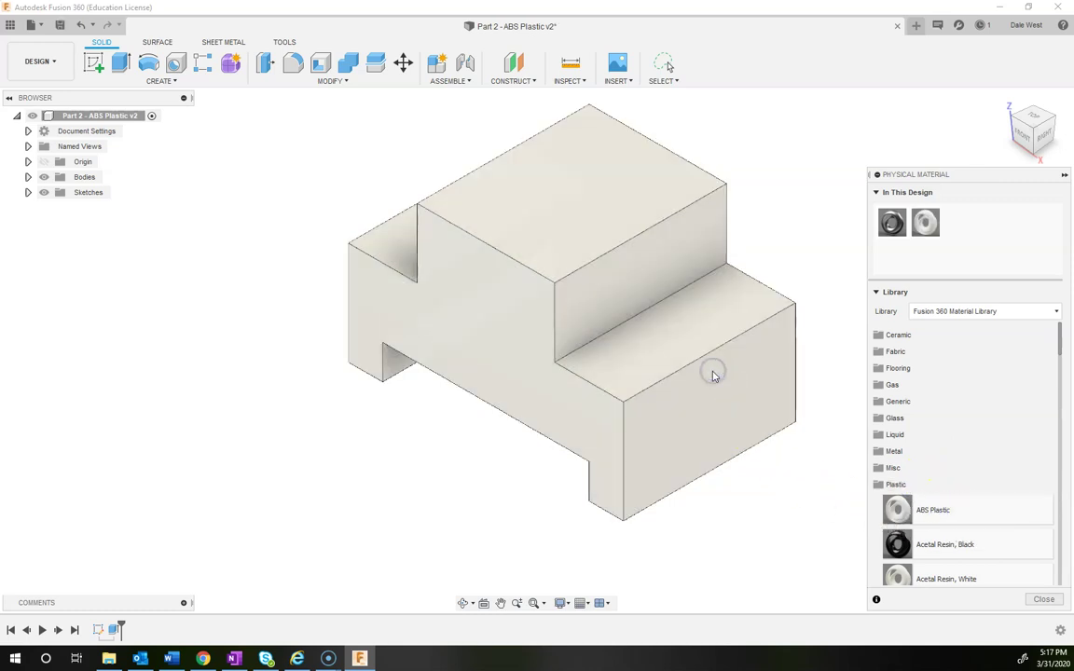
left_click(1043, 599)
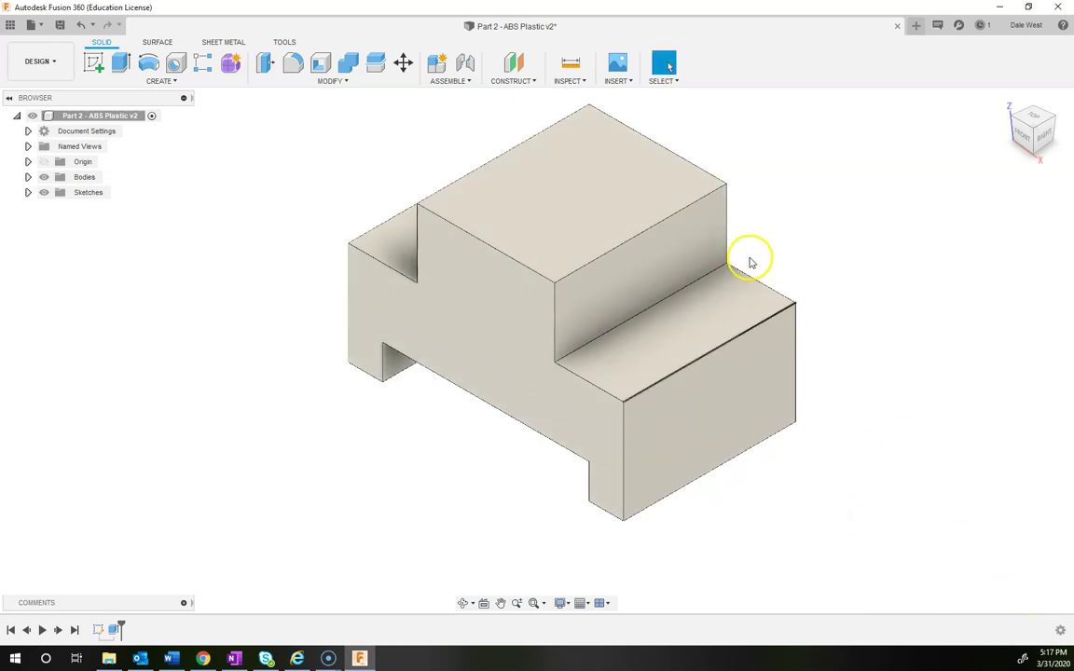
- Open the design's ABS (White) appearance for editing and recolour it teal, RGB 94, 210, 191
left_click(329, 82)
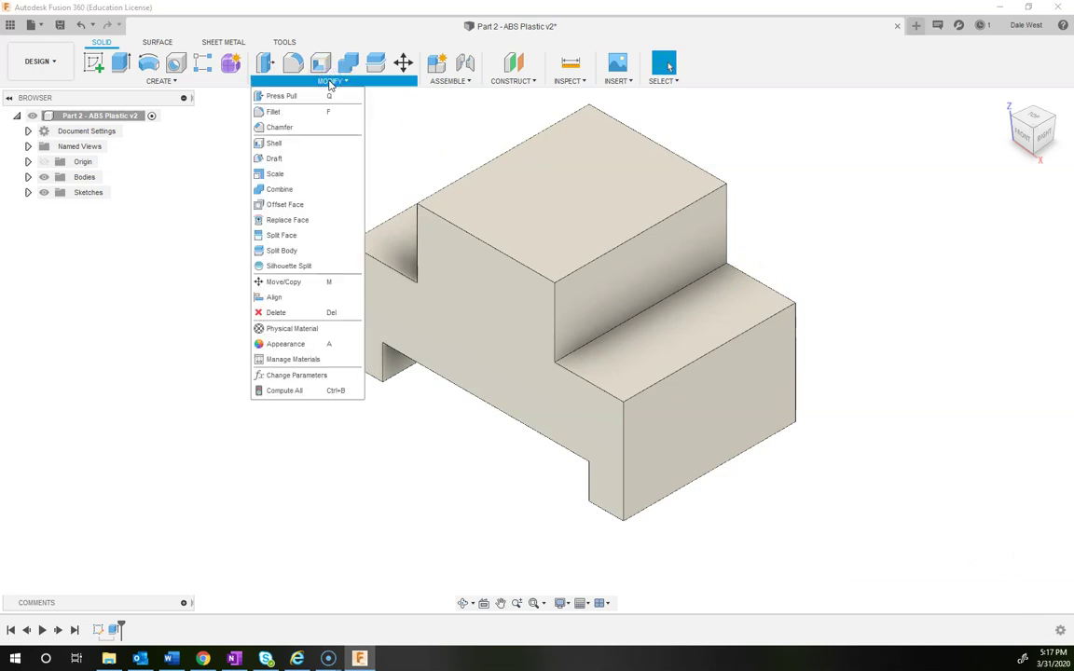
left_click(333, 345)
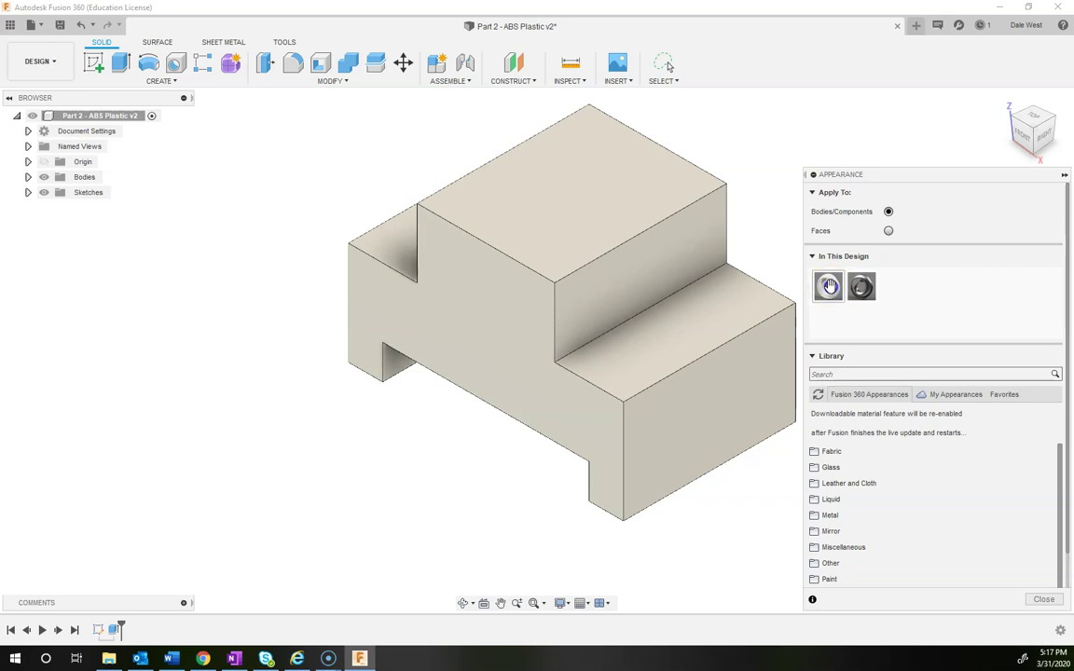
left_click(829, 287)
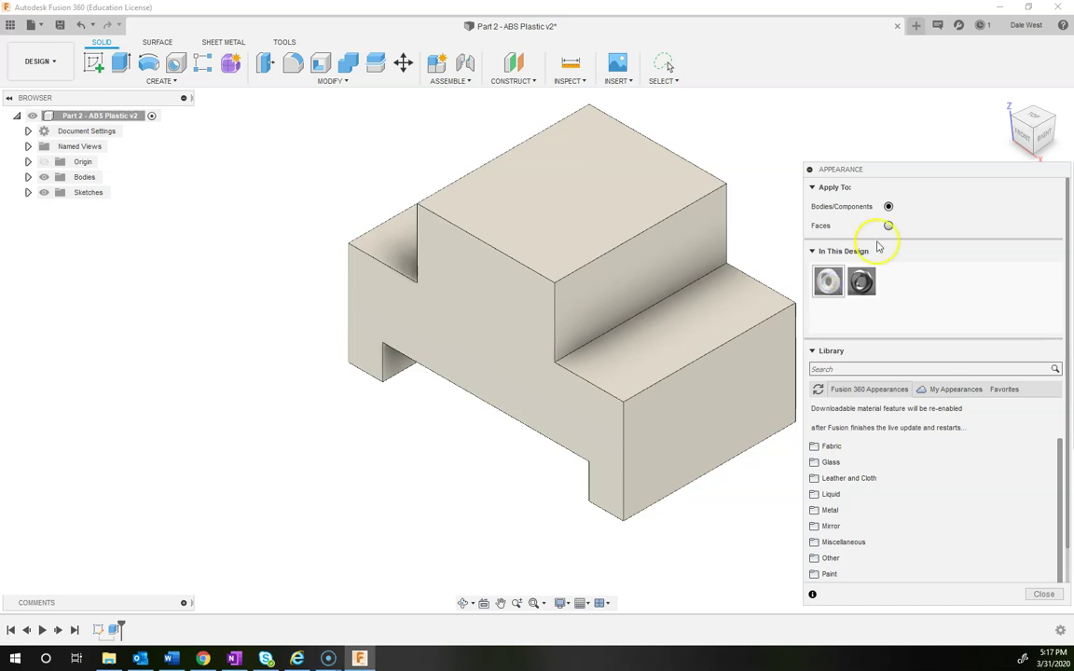
left_click_drag(942, 176, 331, 153)
double_click(195, 264)
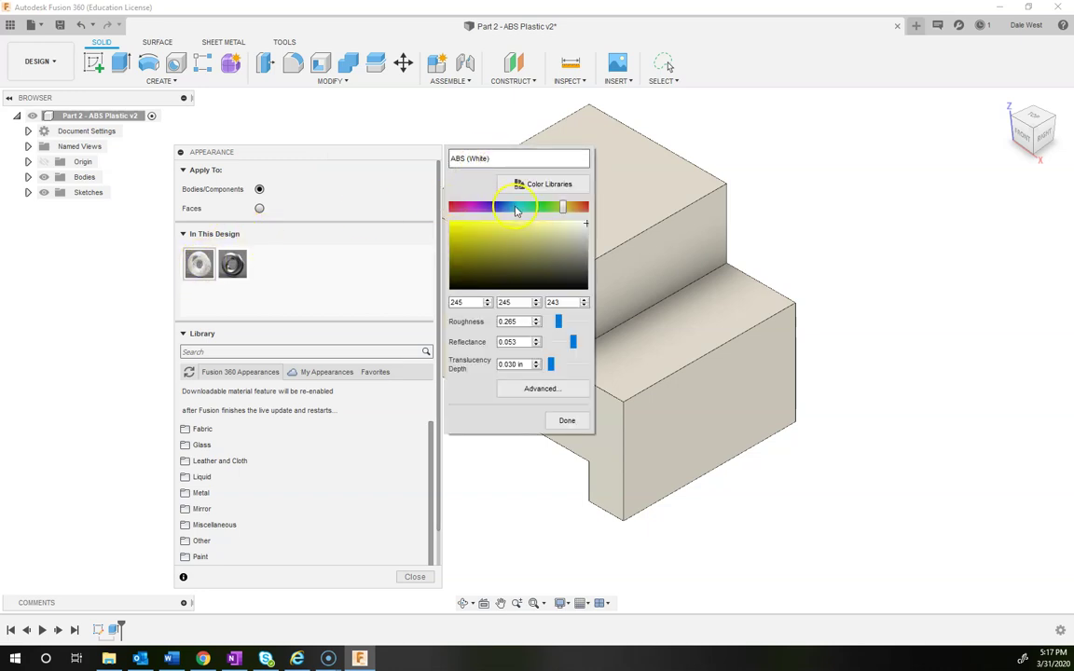
left_click_drag(561, 208, 522, 209)
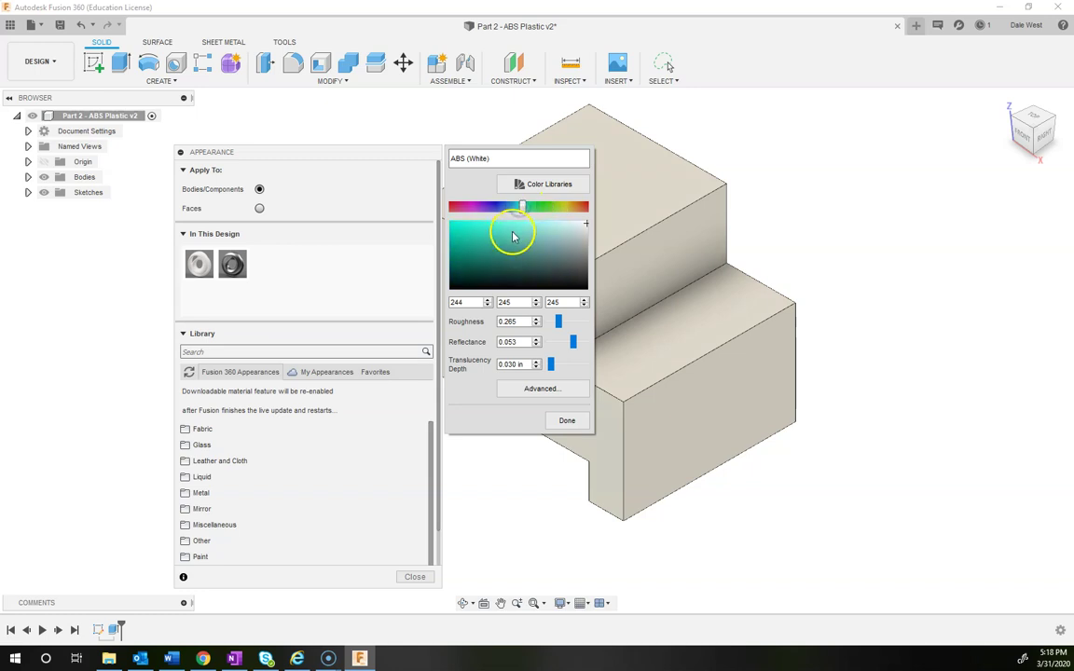
left_click_drag(587, 225, 511, 234)
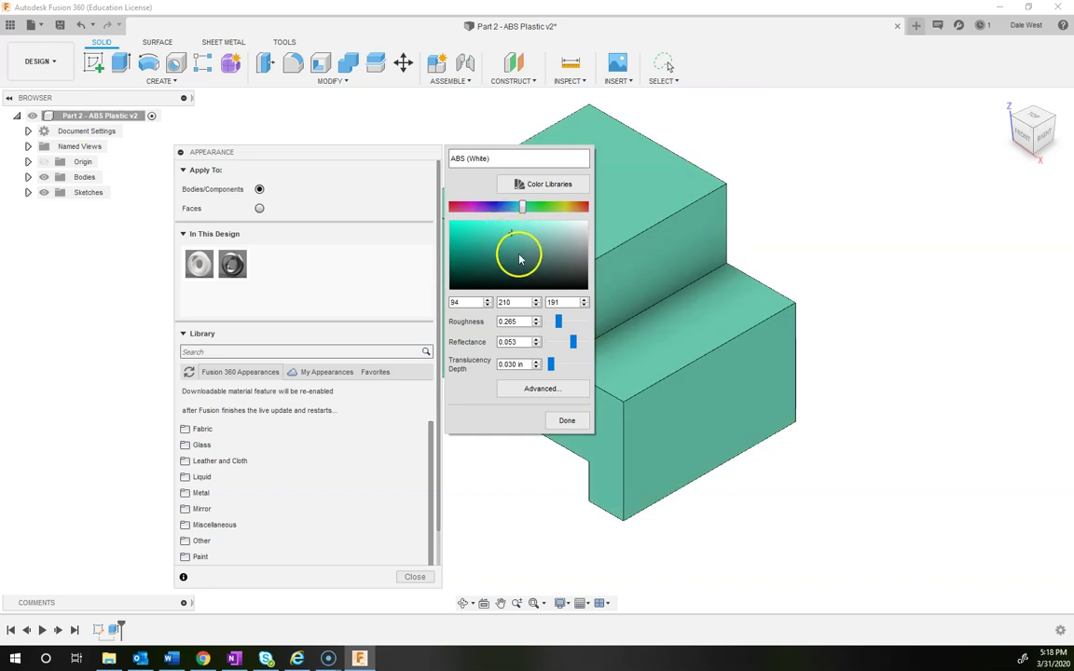
- Recolour the ABS (White) appearance bright green, RGB 89, 238, 106, and save a new version of the design
mouse_move(523, 209)
left_mouse_down()
mouse_move(551, 207)
mouse_move(504, 209)
mouse_move(518, 210)
left_mouse_up()
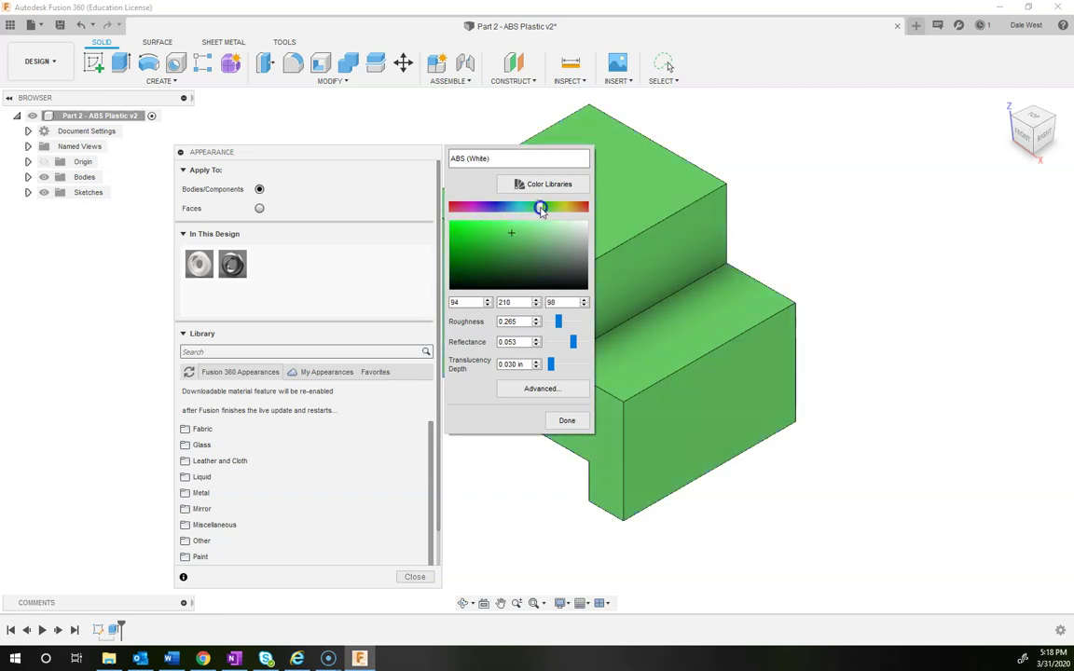
left_click_drag(524, 229, 455, 230)
left_click(538, 258)
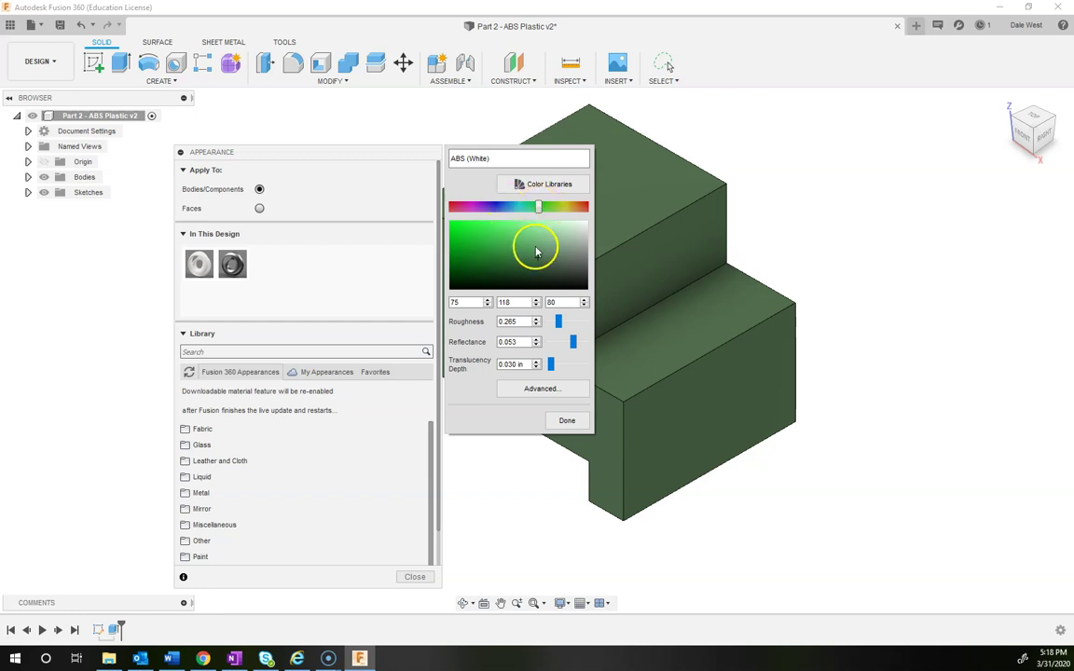
left_click(509, 232)
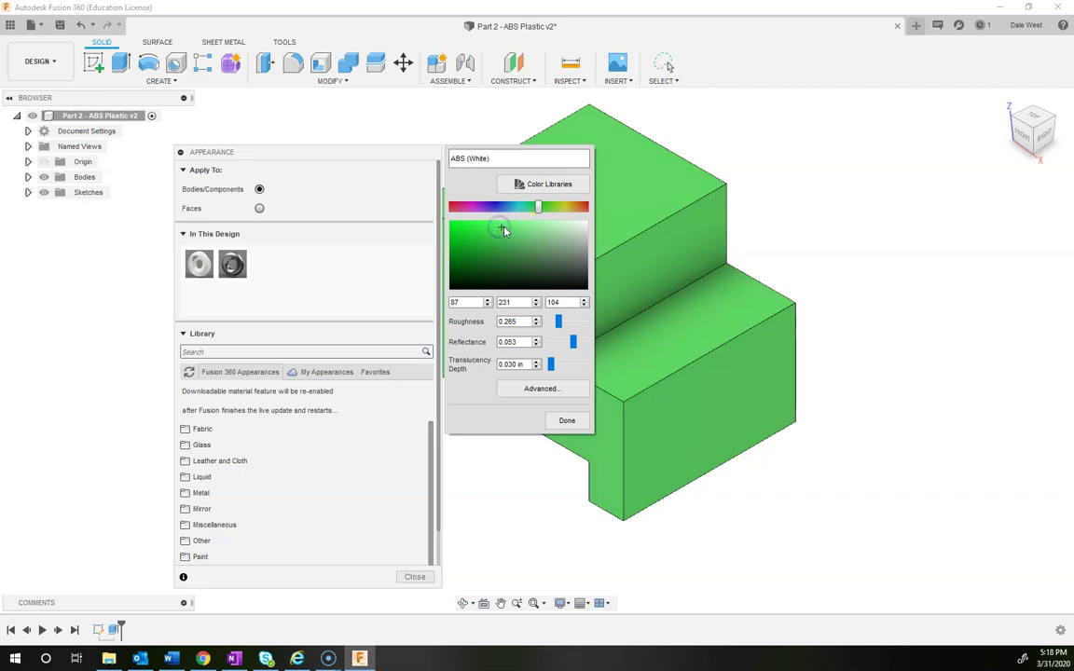
mouse_move(509, 234)
left_mouse_down()
mouse_move(518, 238)
mouse_move(501, 228)
left_mouse_up()
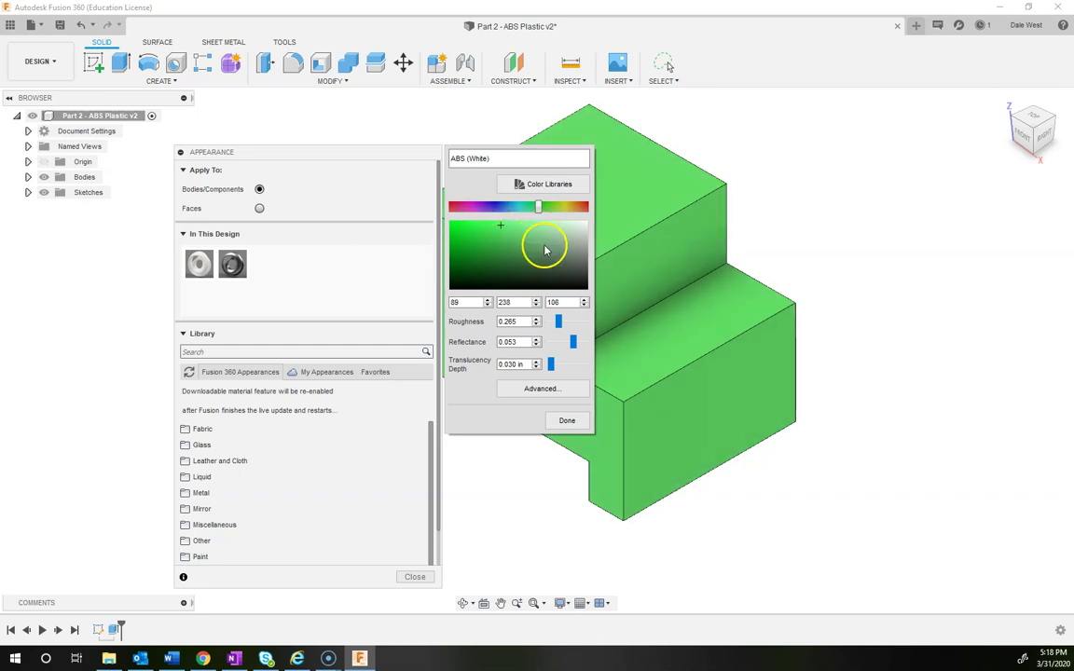
left_click(565, 425)
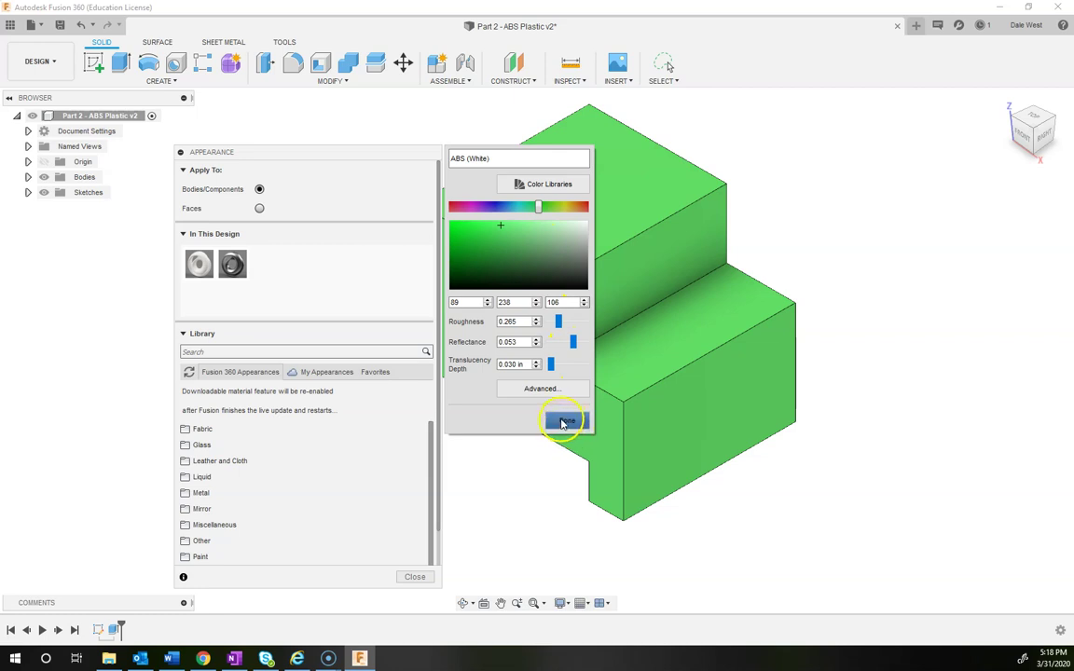
left_click(415, 576)
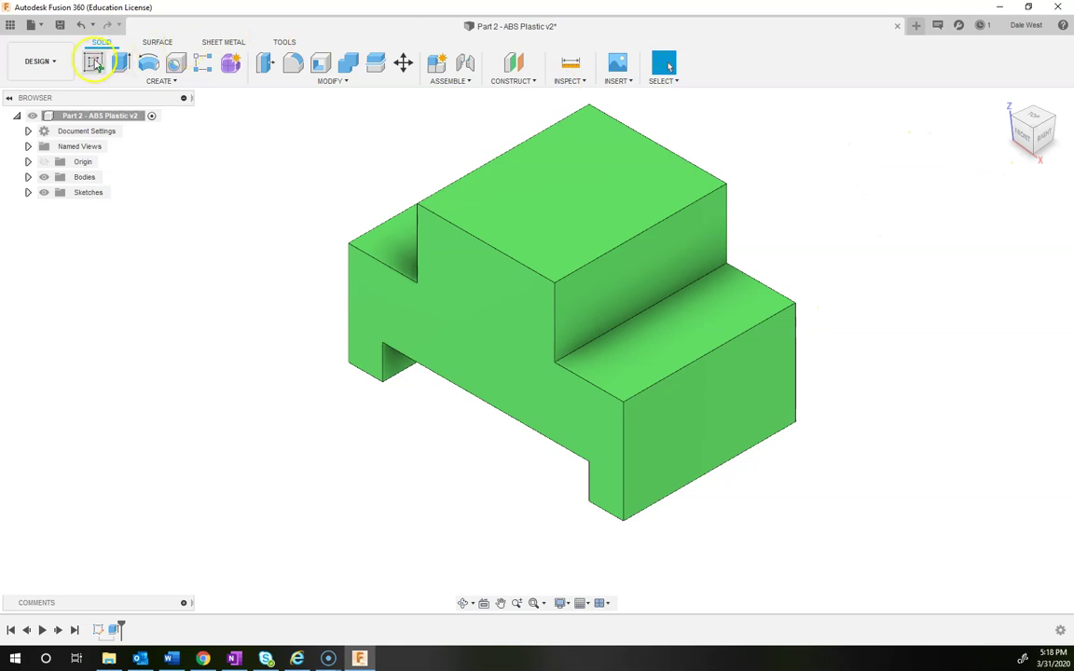
left_click(60, 25)
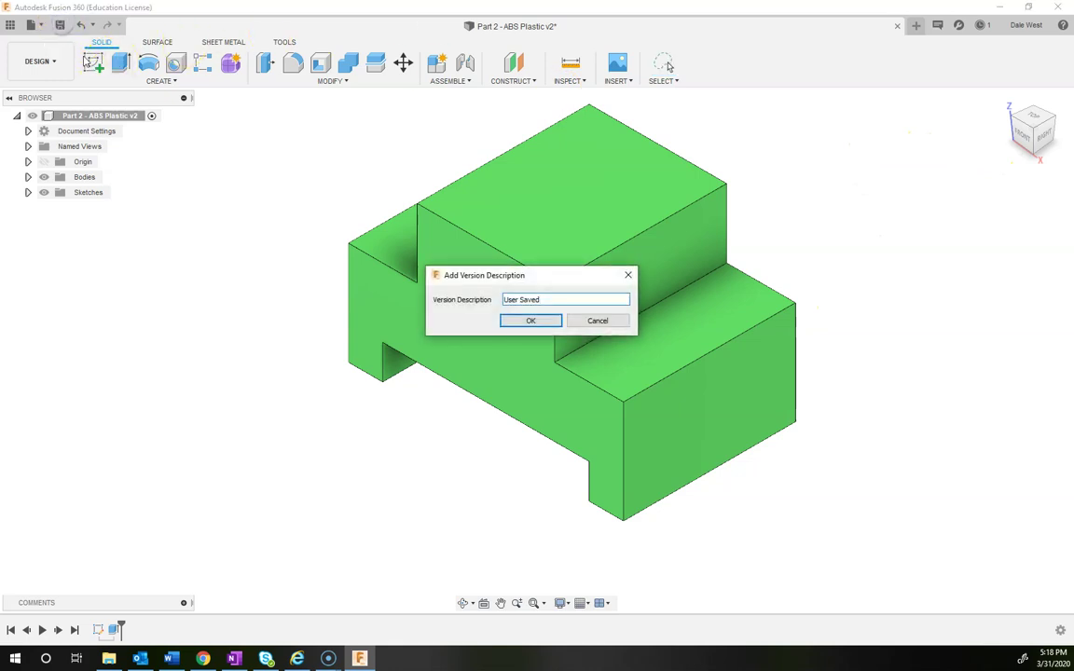
left_click(533, 321)
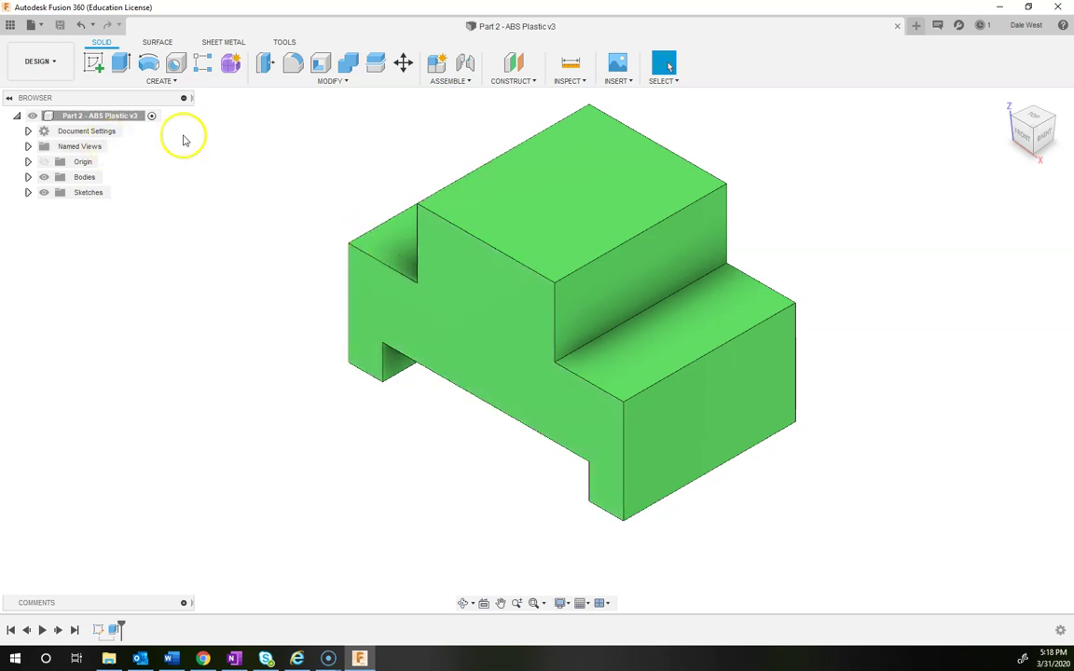
- Create a new ASME drawing from the design in inches on an A (11in x 8.5in) sheet, consulting the Part #2 instructions in OneNote
left_click(68, 73)
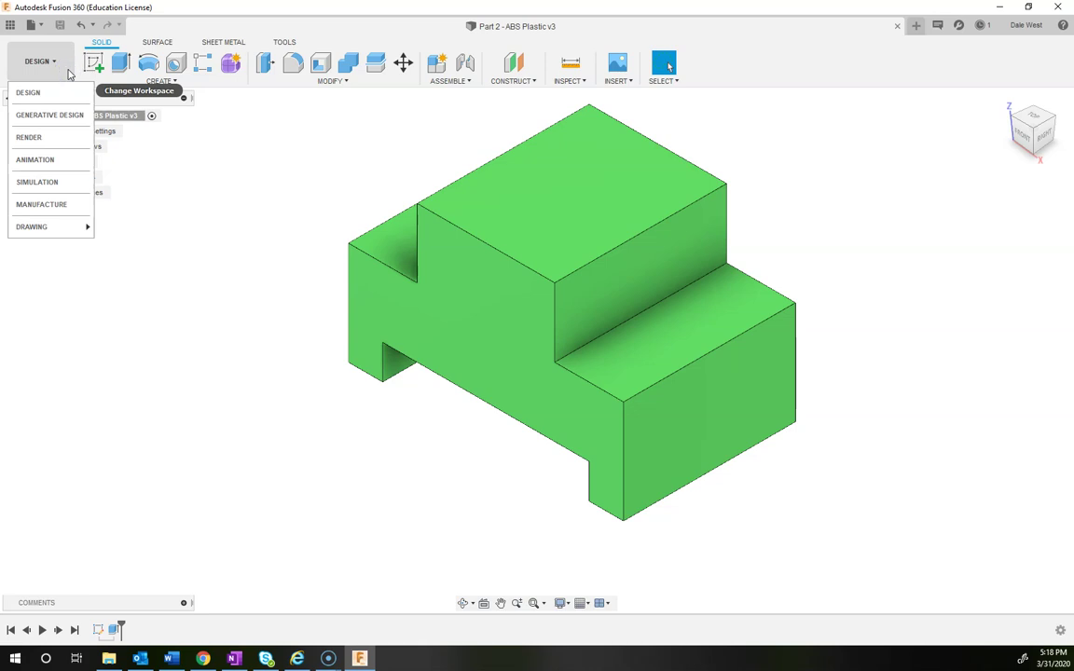
mouse_move(79, 233)
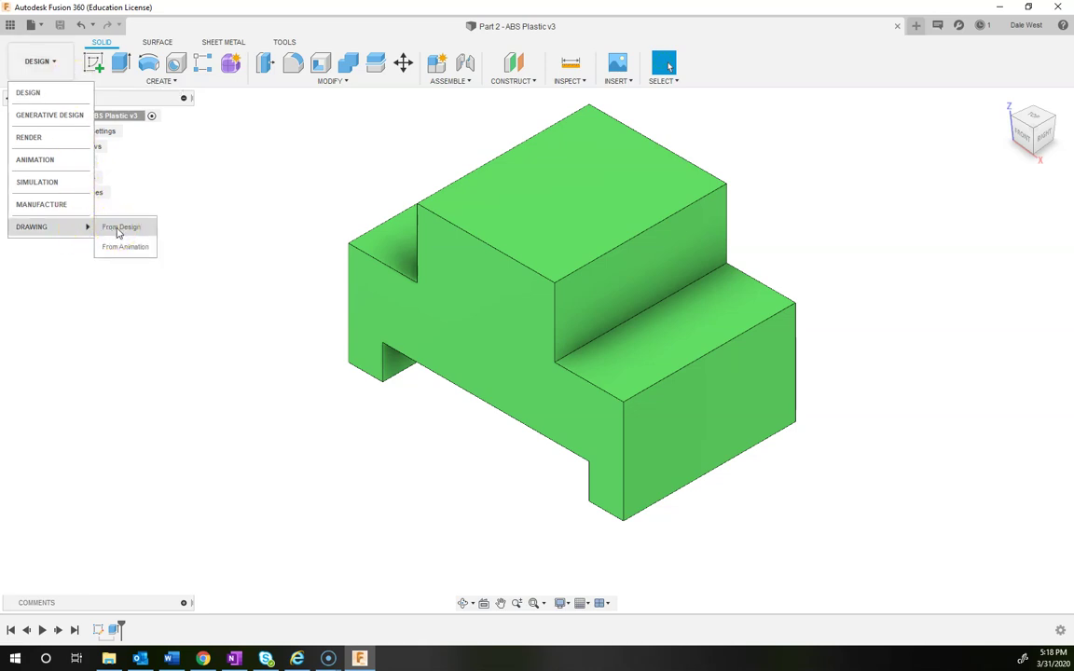
left_click(118, 229)
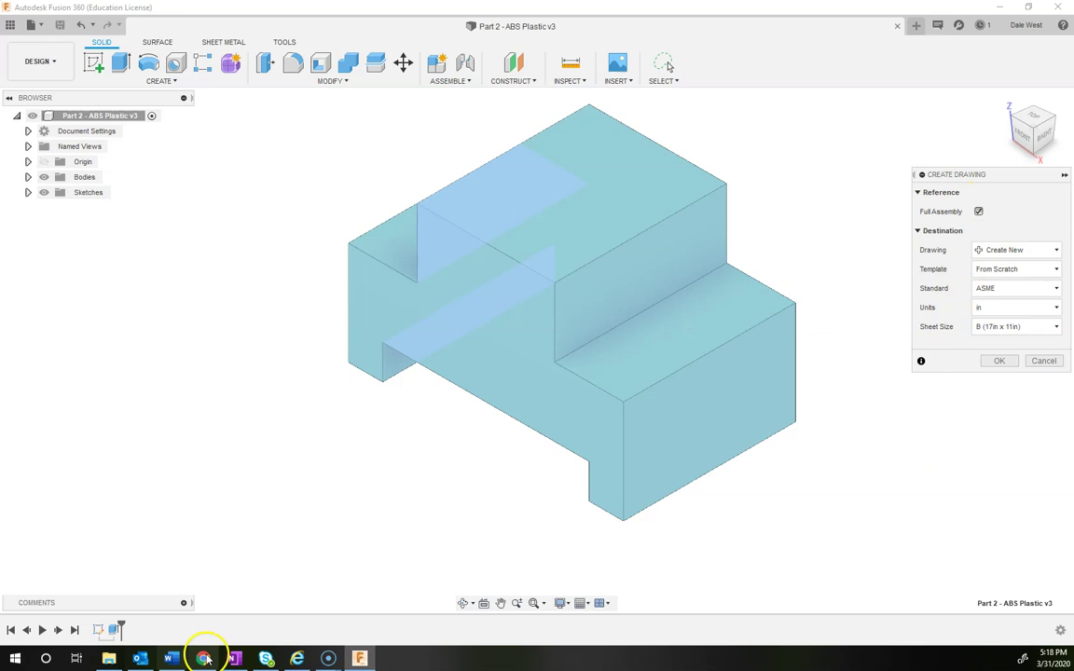
left_click(234, 658)
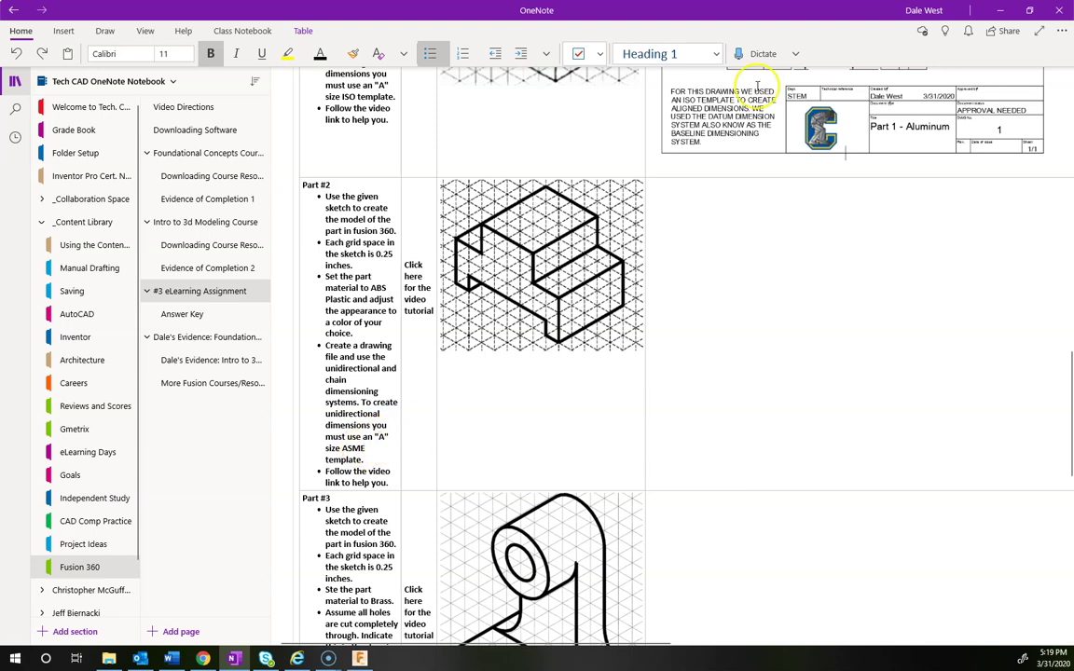
left_click(1000, 10)
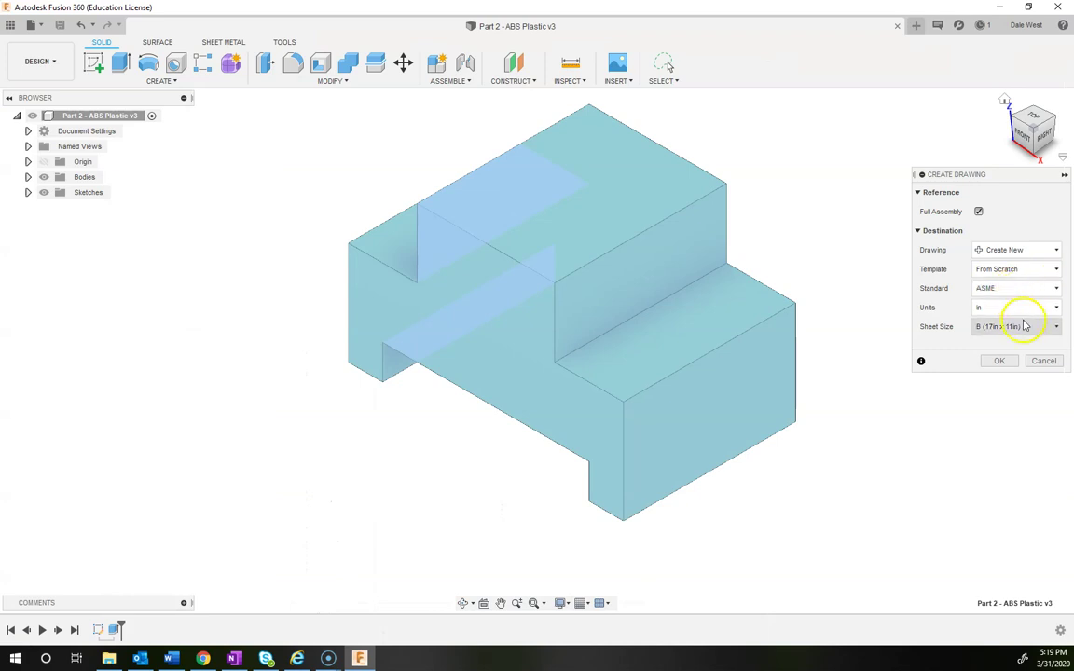
left_click(1028, 327)
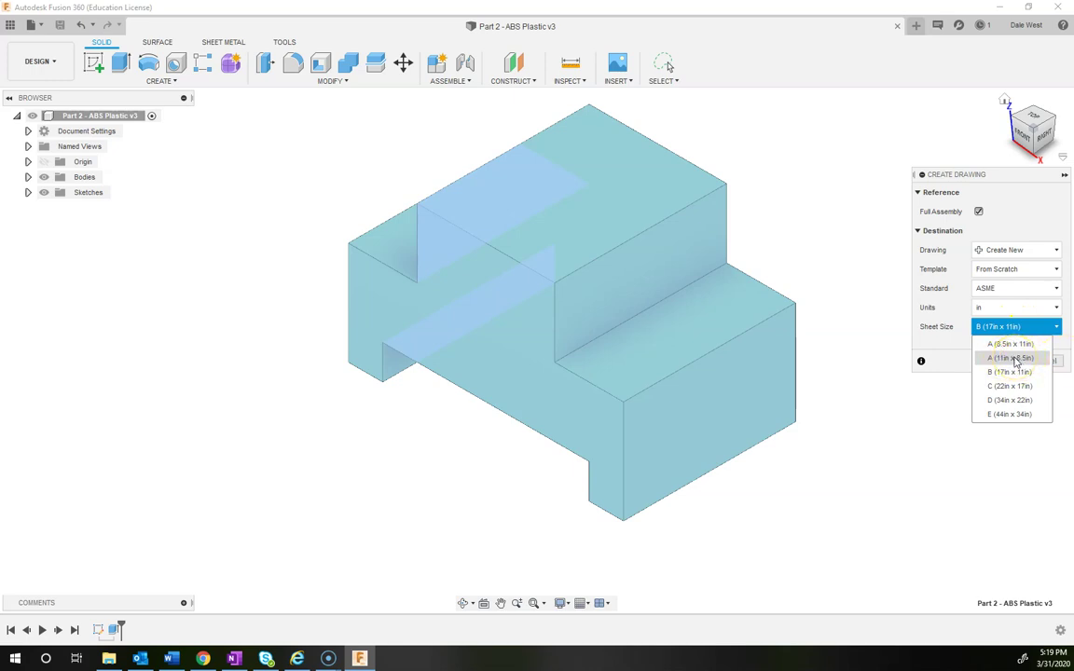
left_click(1015, 358)
left_click(1000, 360)
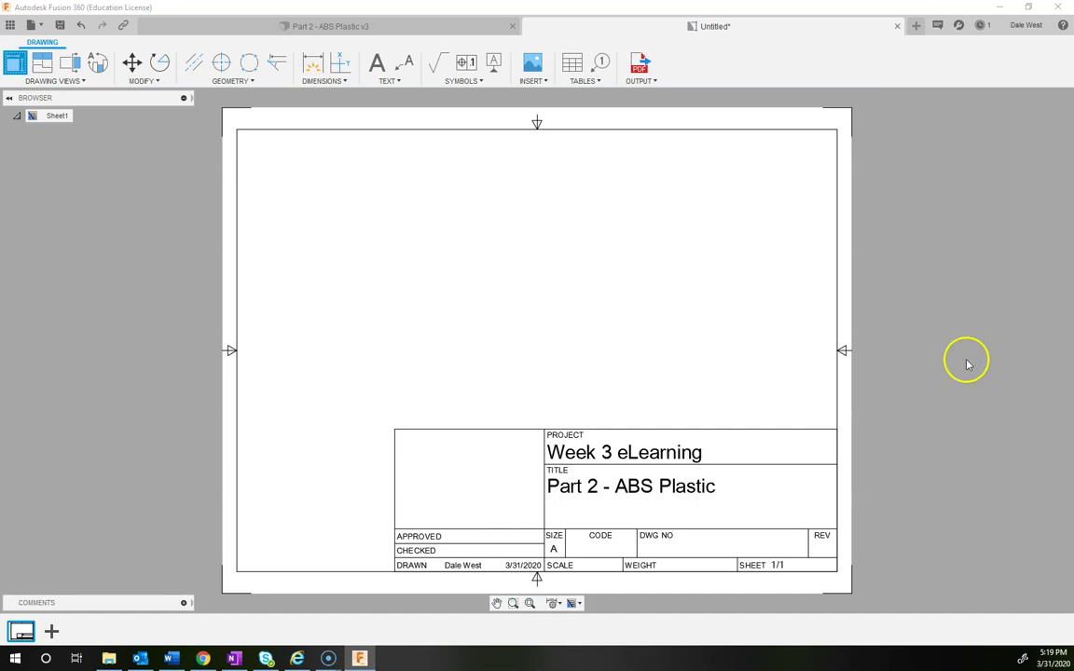
- Check the sheet's title block and sheet size options, and enable trailing zeros in the drawing's annotation settings
left_click(579, 605)
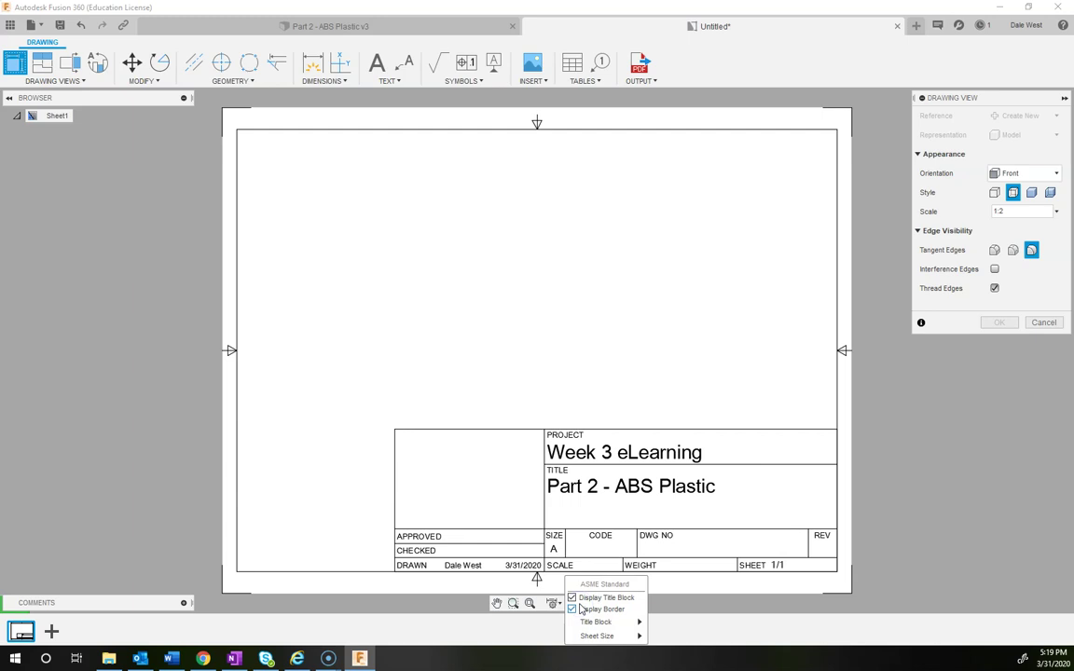
left_click(609, 638)
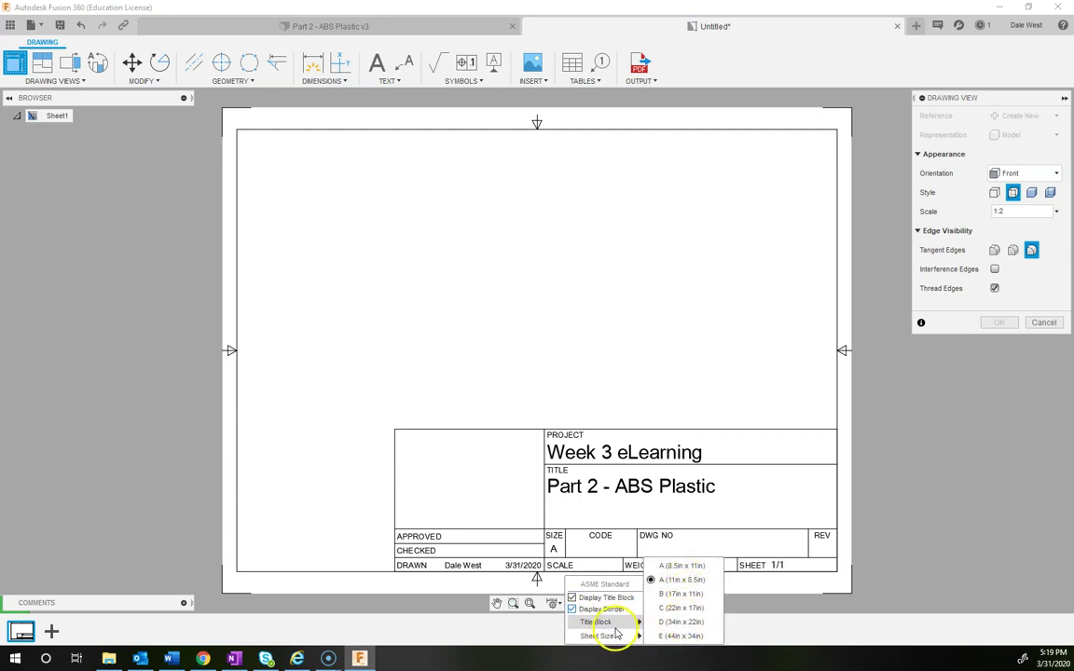
left_click(616, 623)
left_click(610, 635)
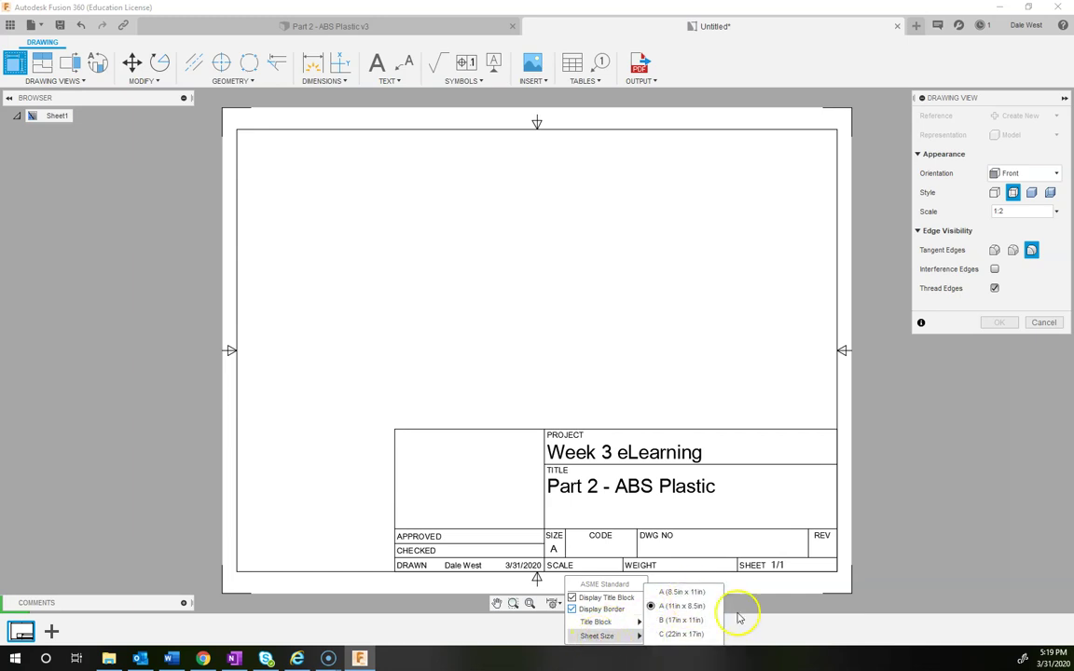
left_click(785, 623)
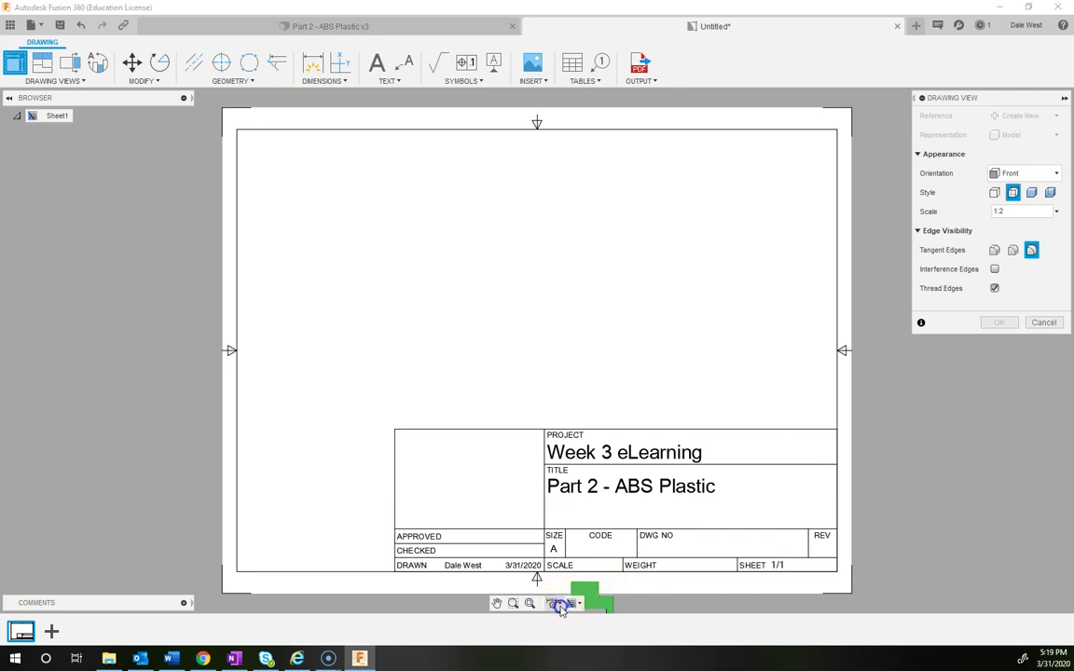
left_click(560, 606)
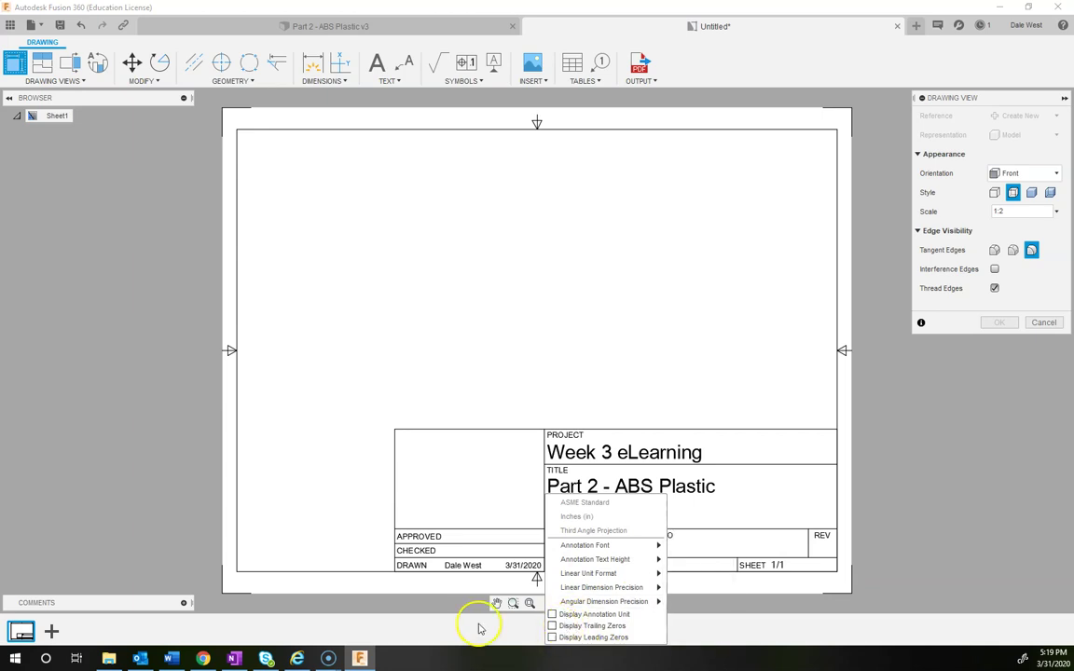
left_click(557, 626)
left_click(525, 618)
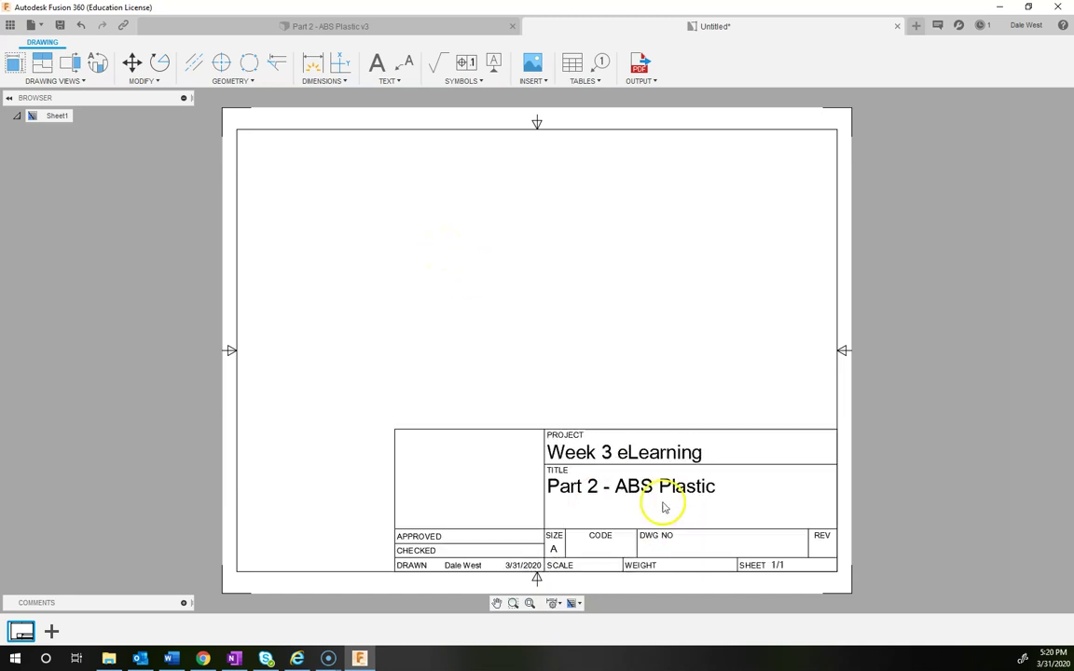
- Set the drawing number in the title block to 2
double_click(669, 538)
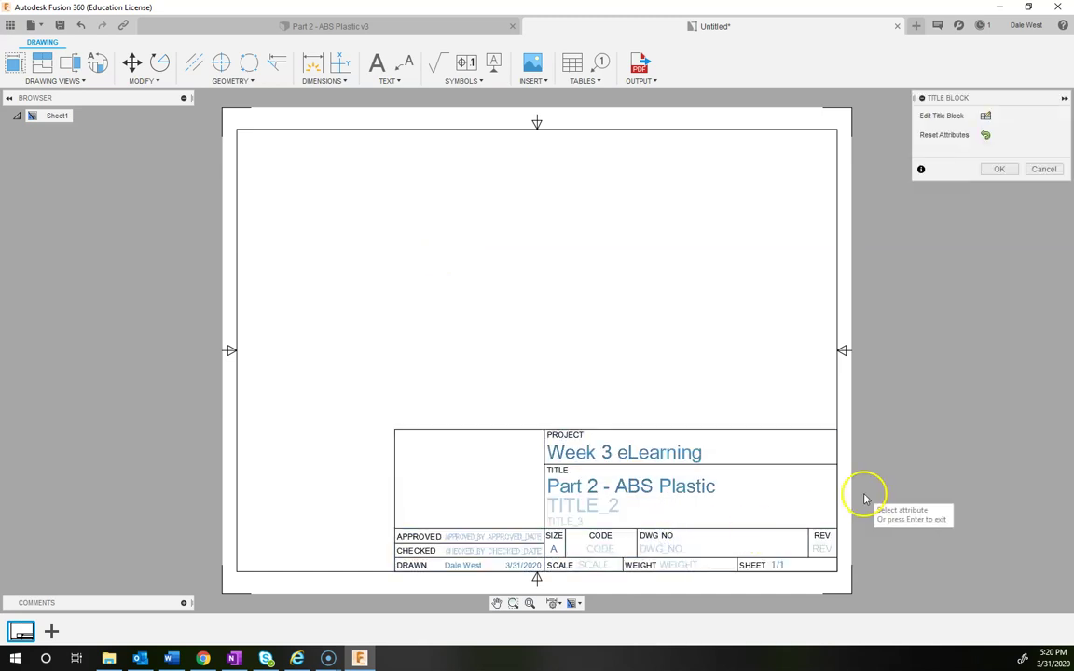
left_click(1044, 169)
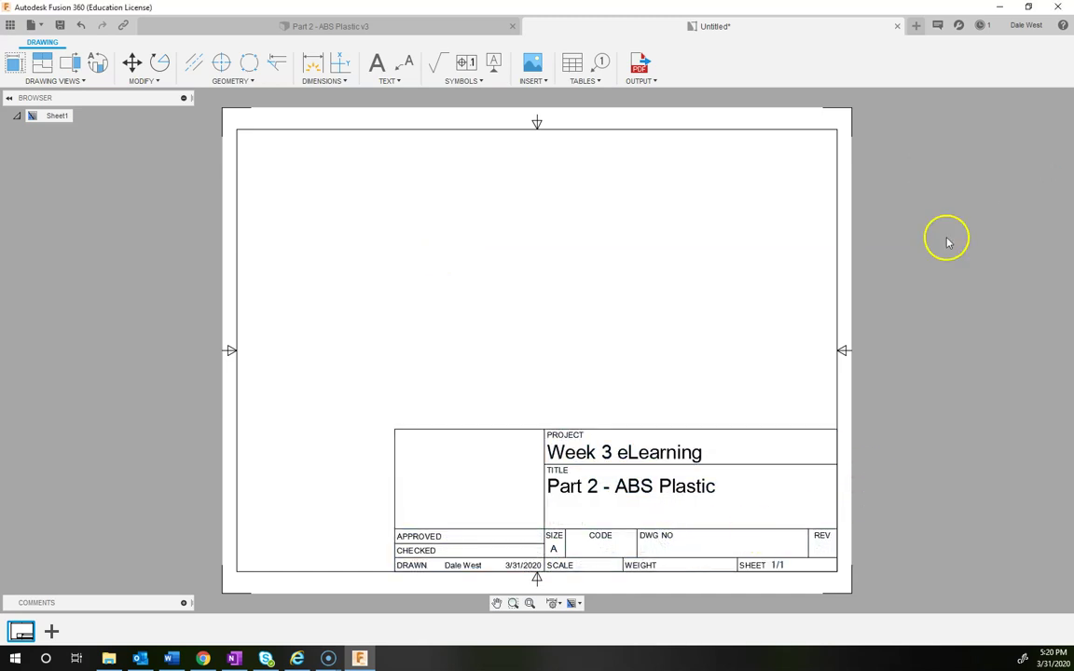
double_click(668, 538)
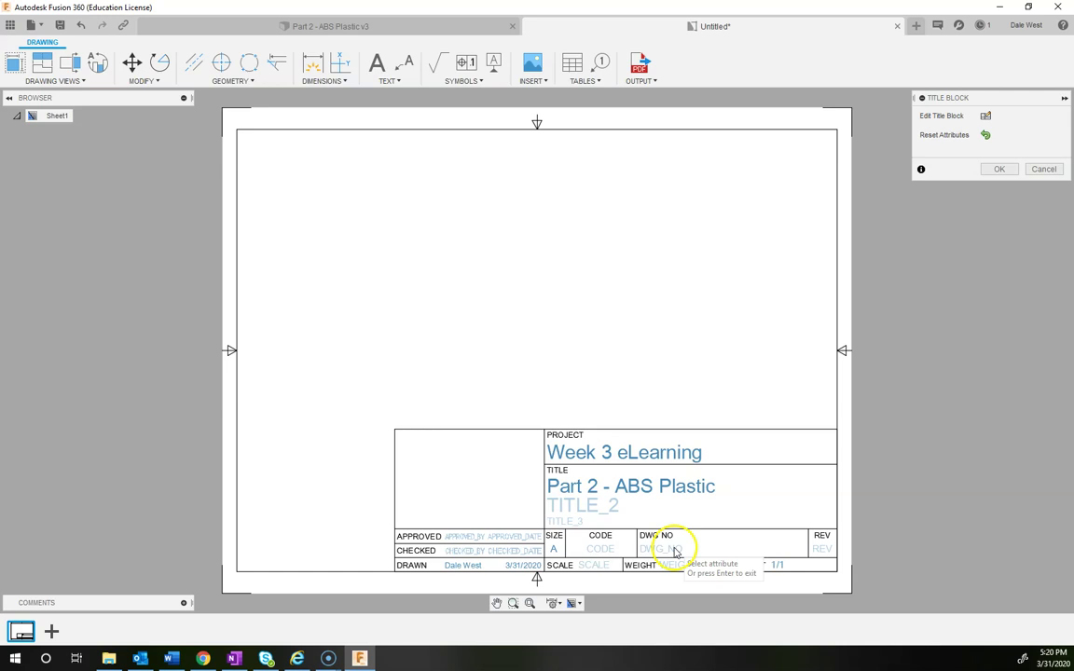
left_click(673, 548)
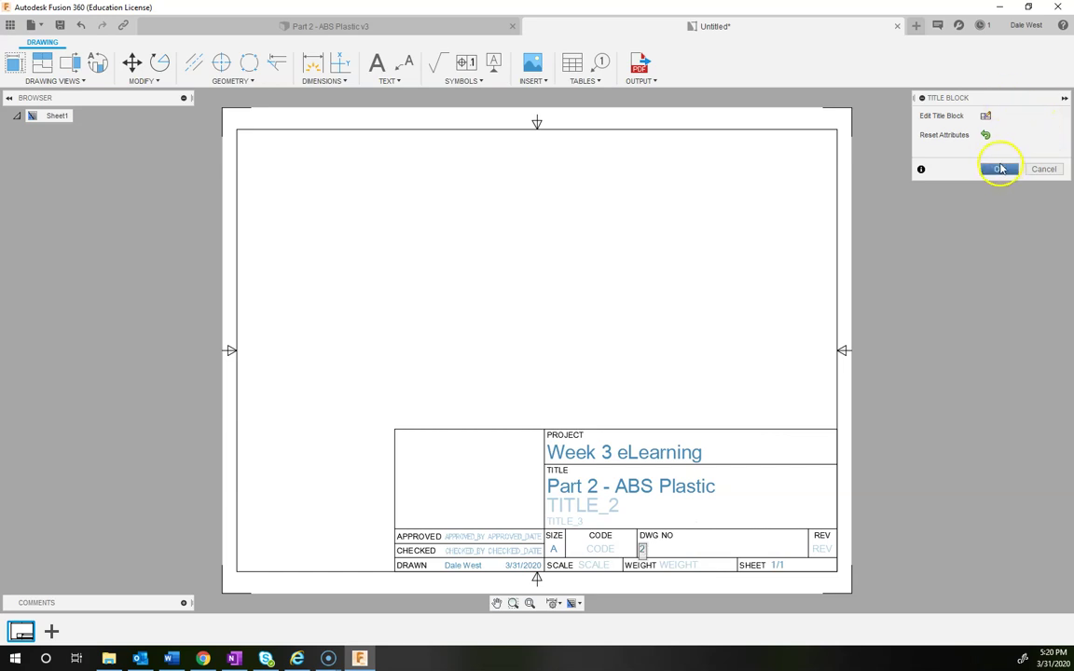
left_click(1002, 169)
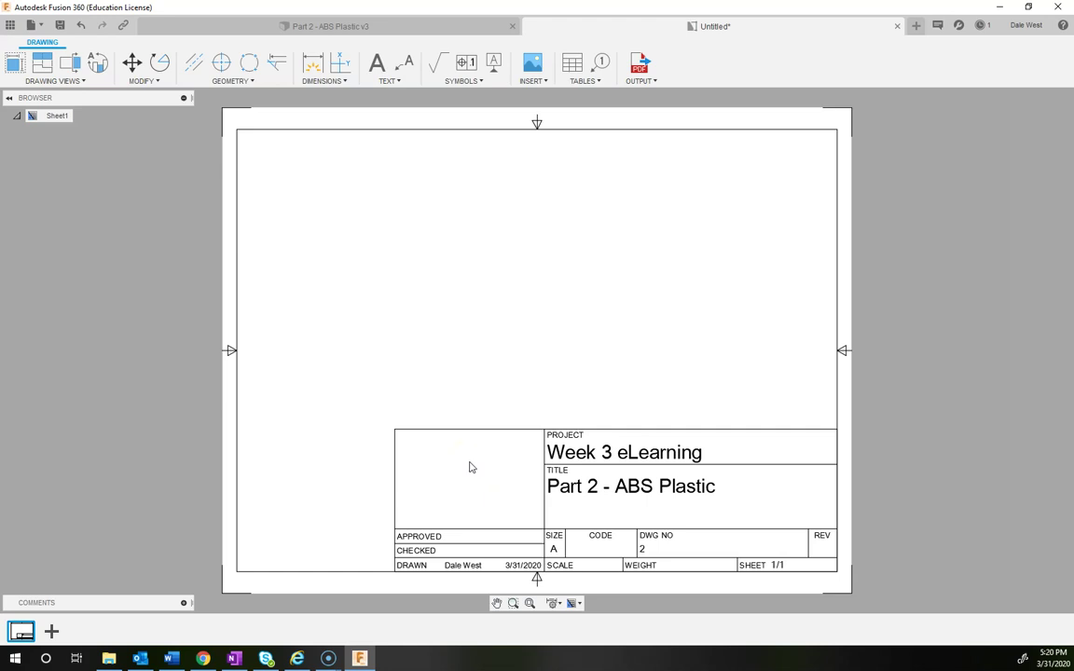
- Insert the Steelmen Field Logo 2 image into the title block's empty logo cell at a scale of 0.4
left_click(536, 66)
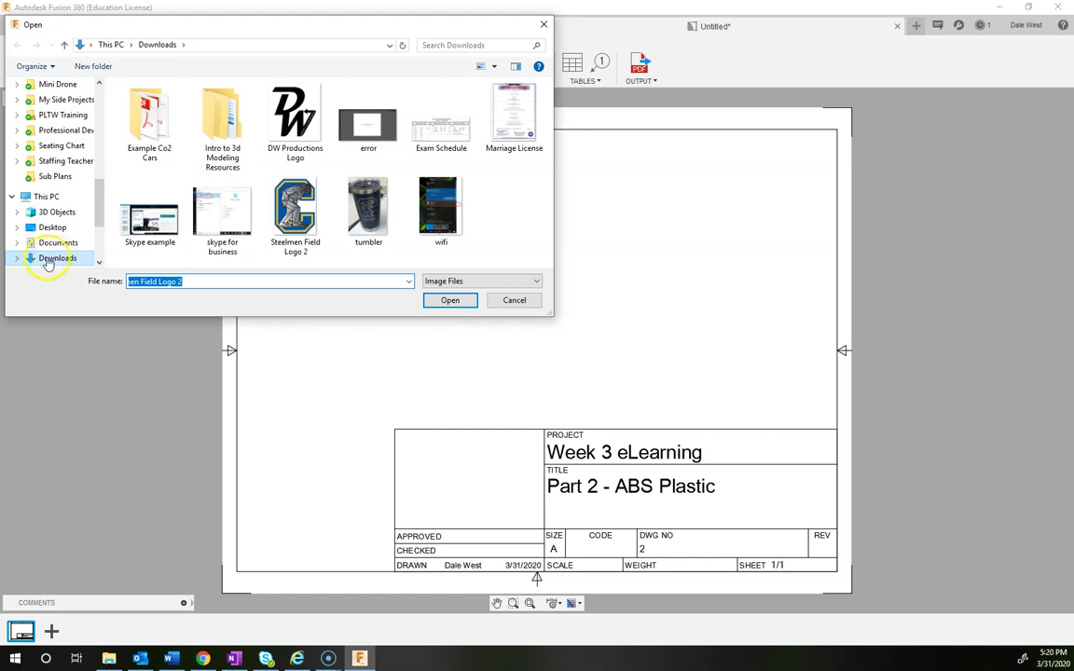
left_click(294, 207)
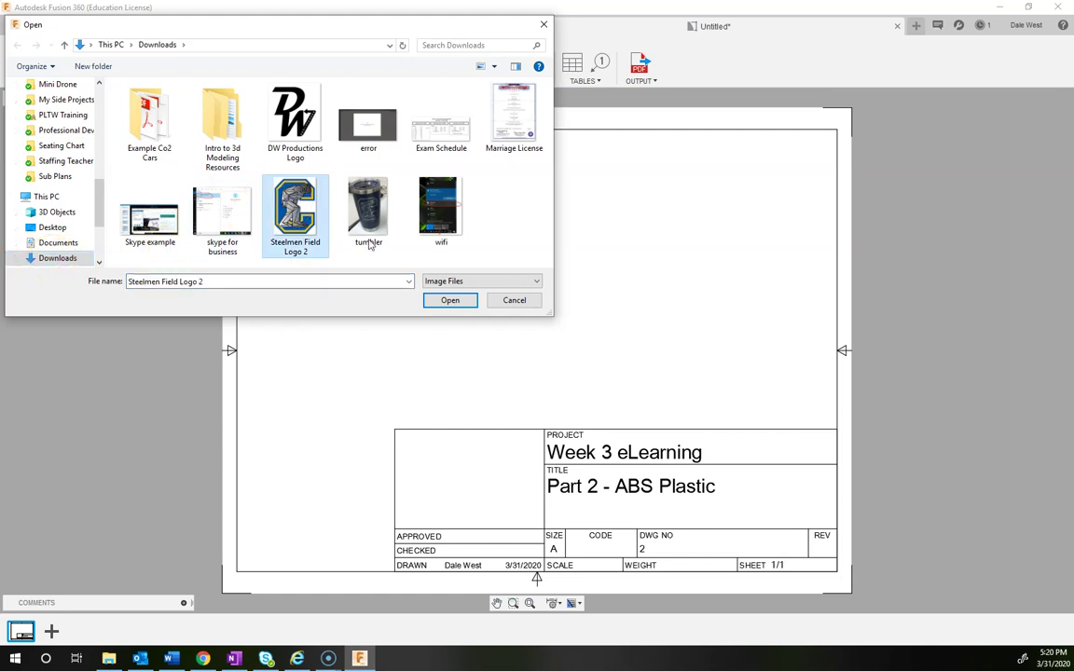
left_click(452, 299)
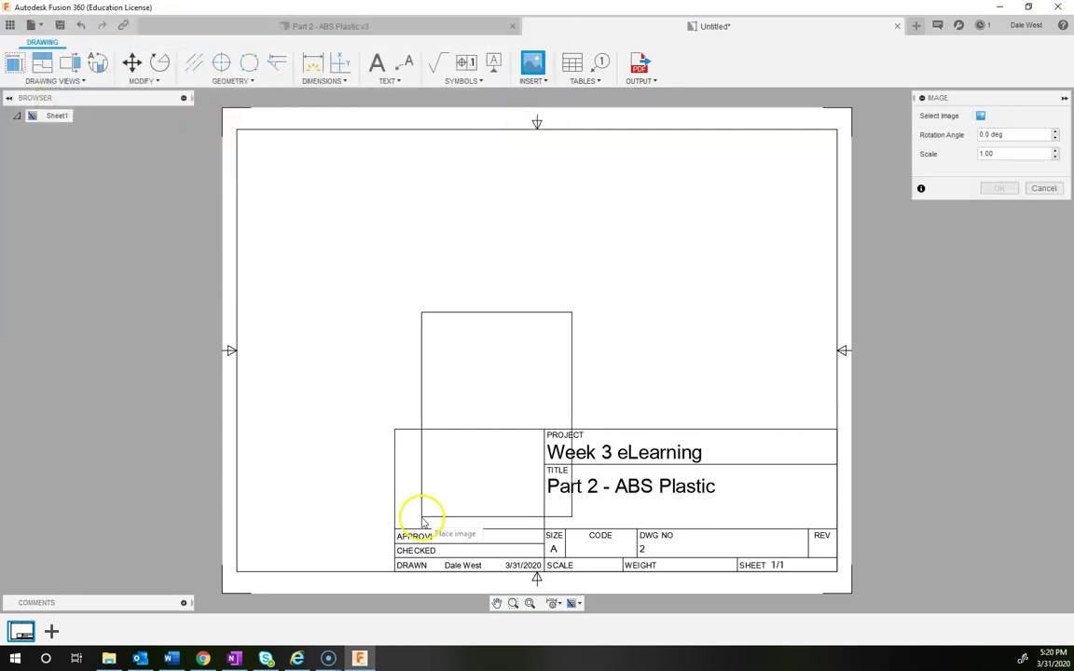
scroll(414, 524, "up", 3)
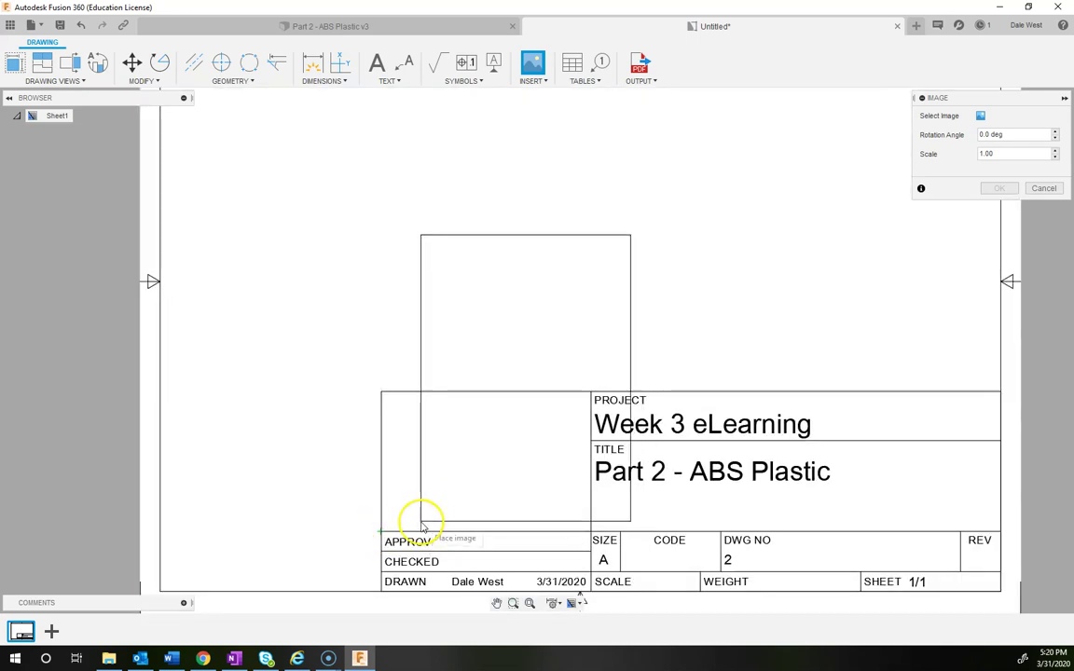
scroll(420, 528, "up", 1)
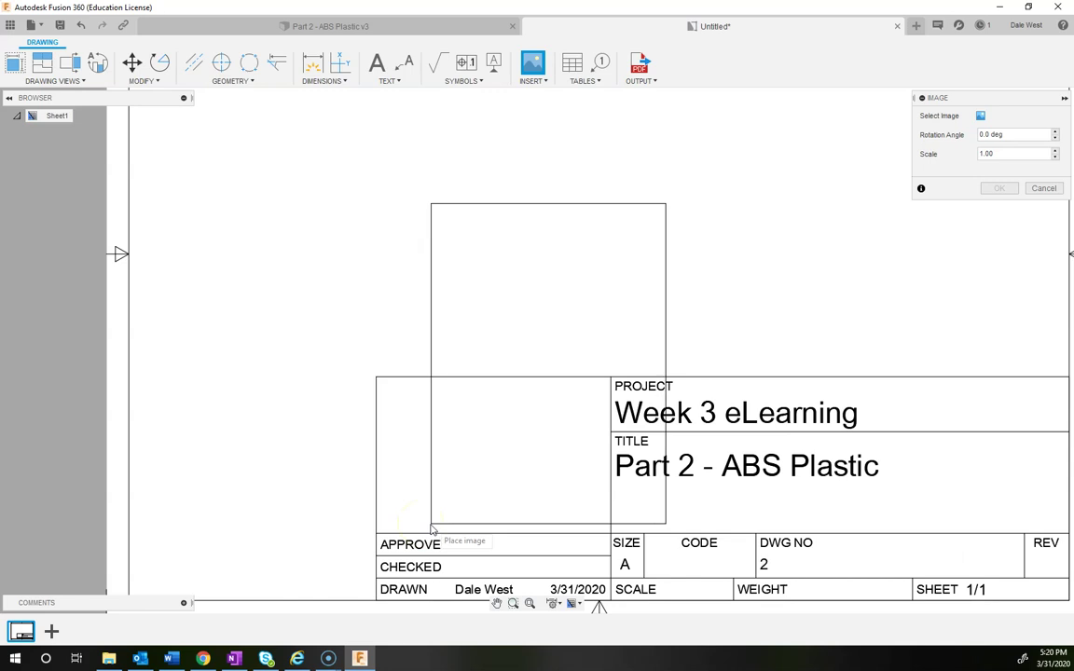
left_click(434, 527)
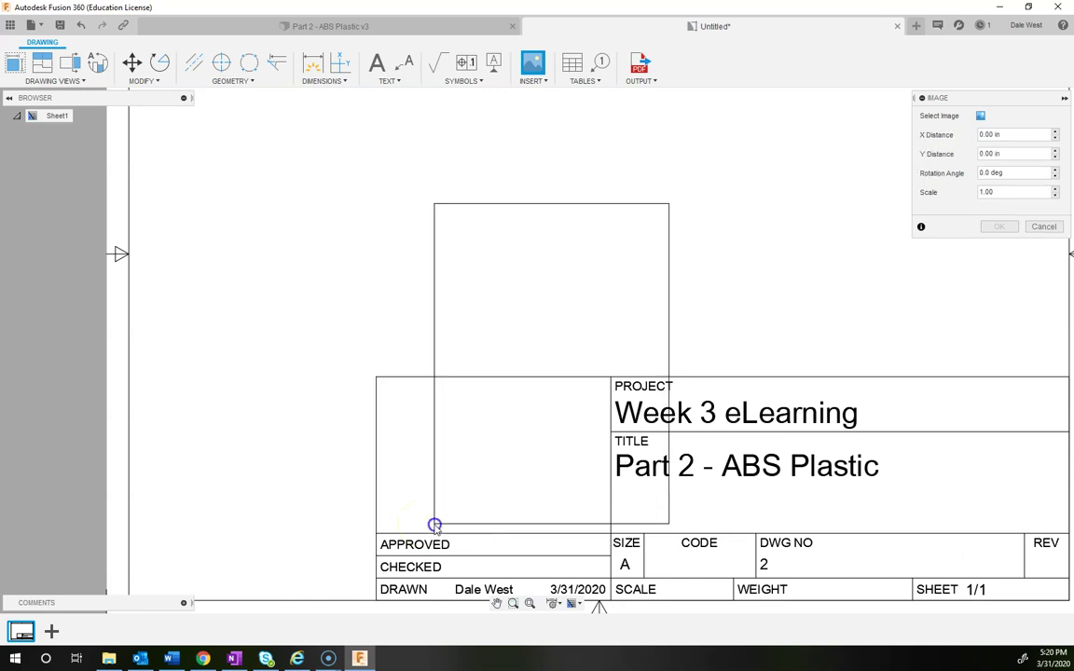
left_click(926, 192)
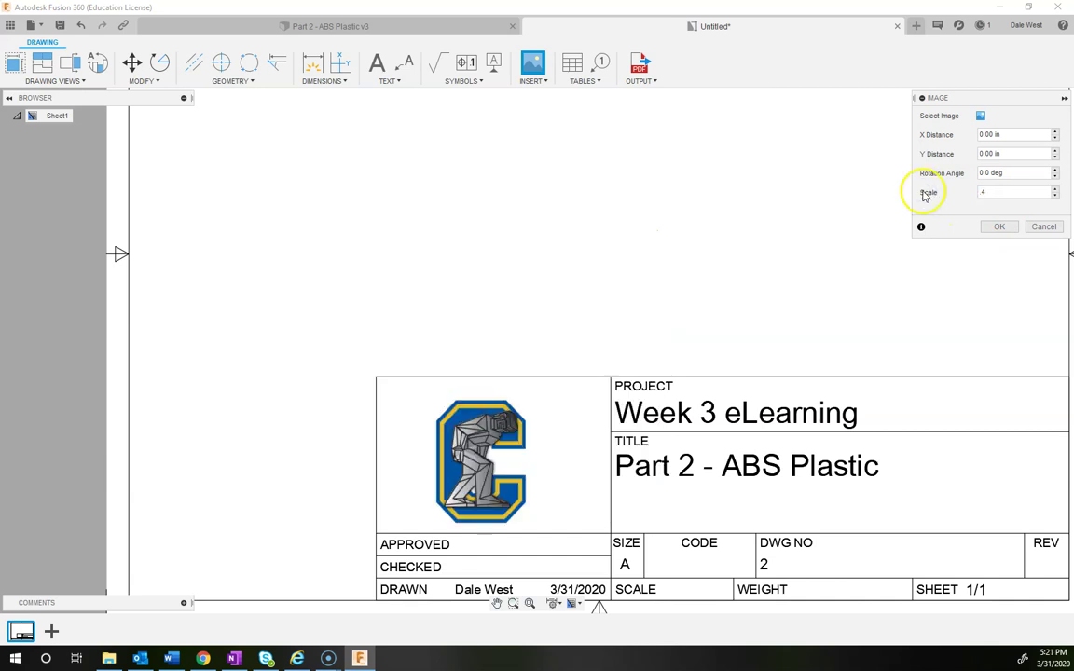
left_click(999, 228)
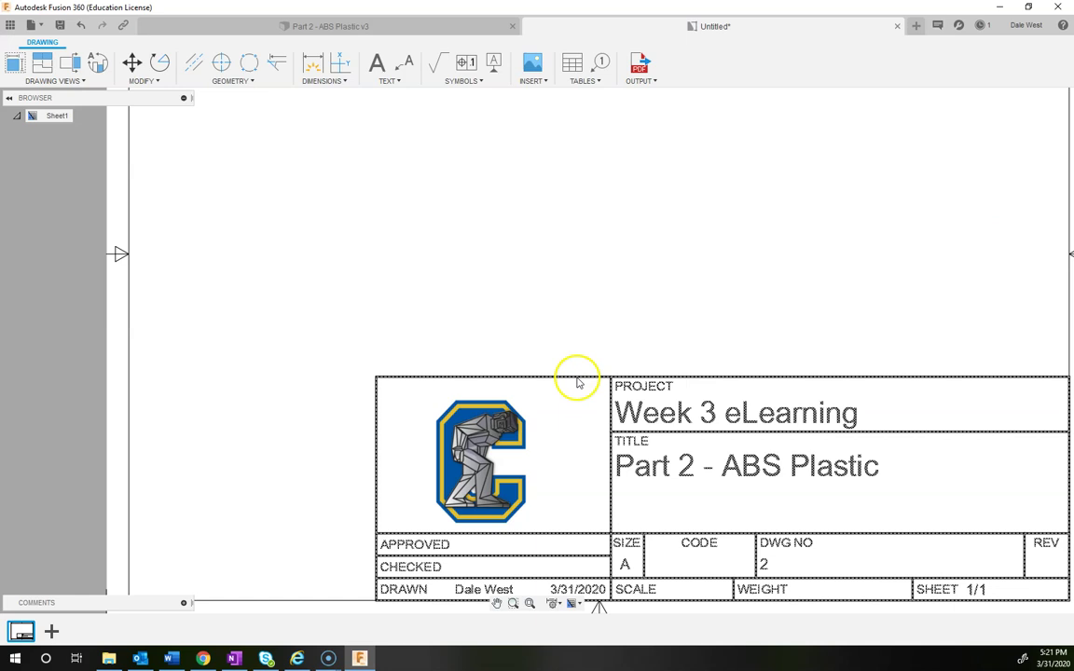
- Move the logo image horizontally so it sits centred in its title block cell
left_click(524, 435)
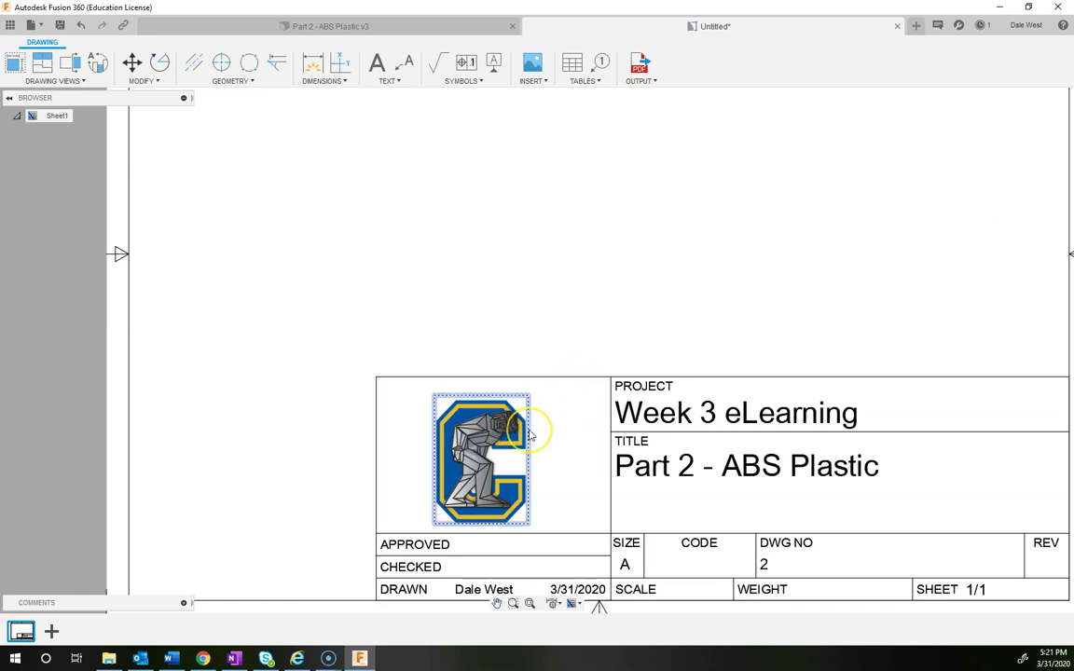
left_click(528, 433)
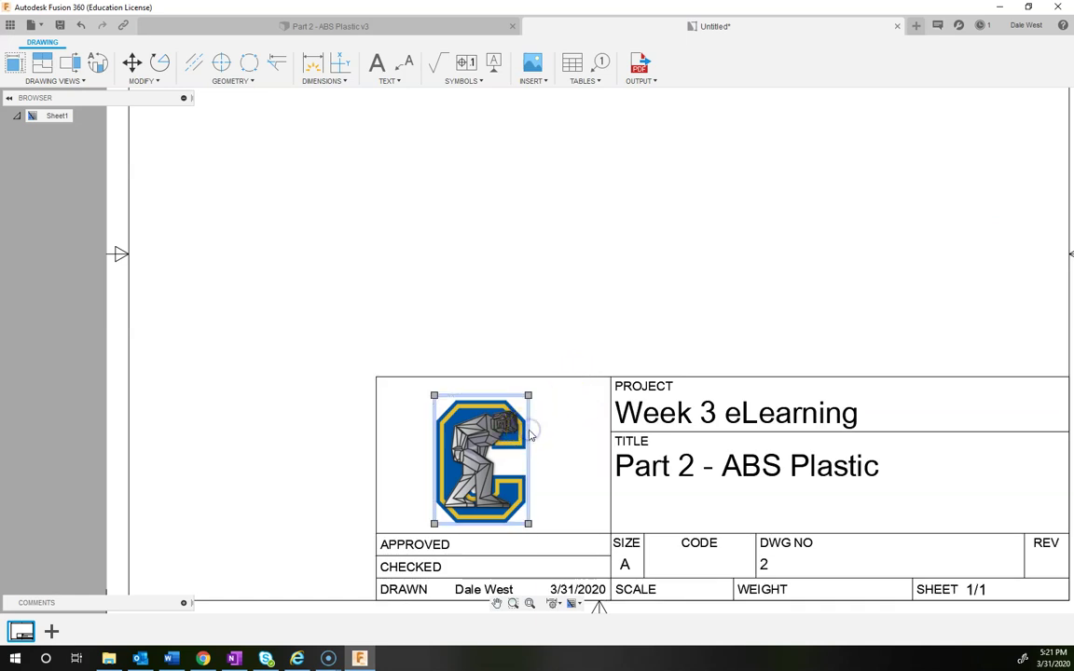
left_click(131, 63)
left_click(502, 447)
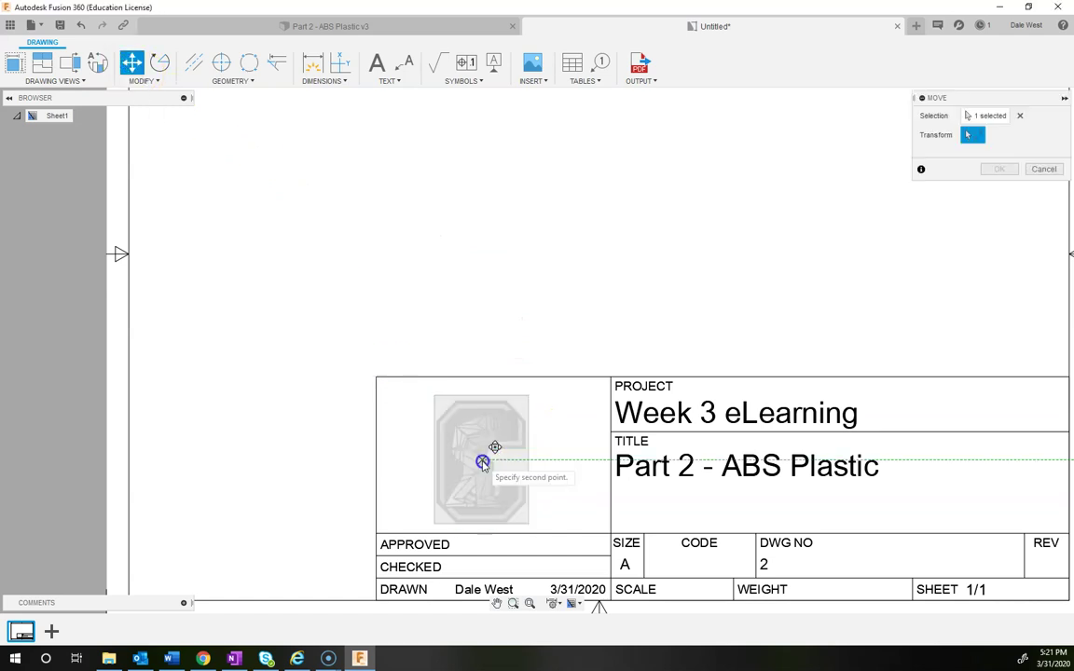
left_click(491, 463)
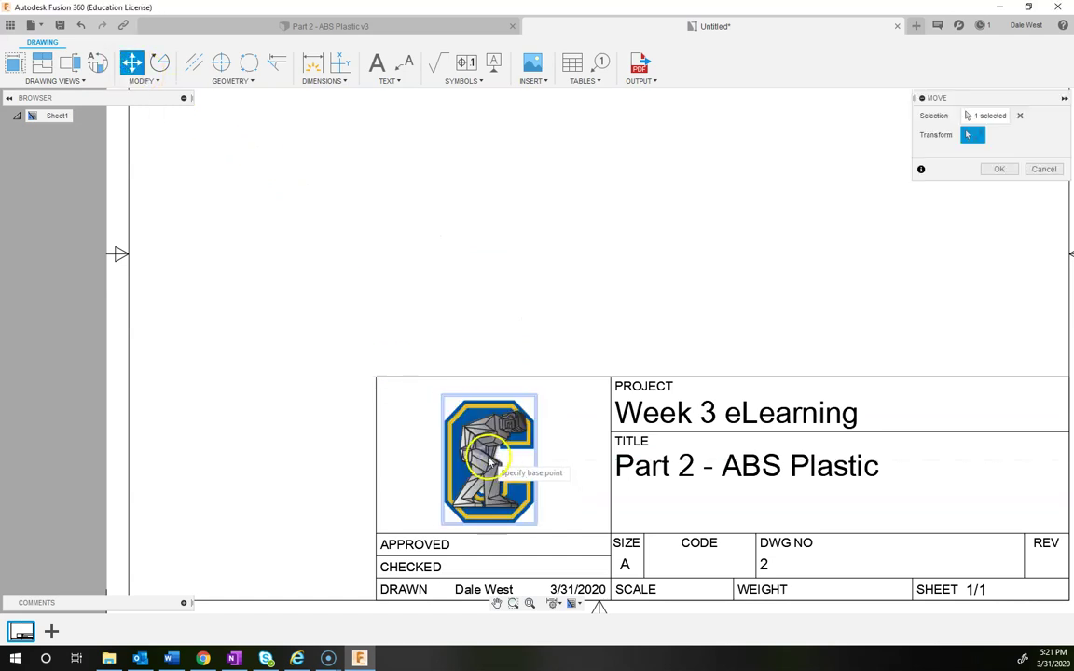
left_click(490, 460)
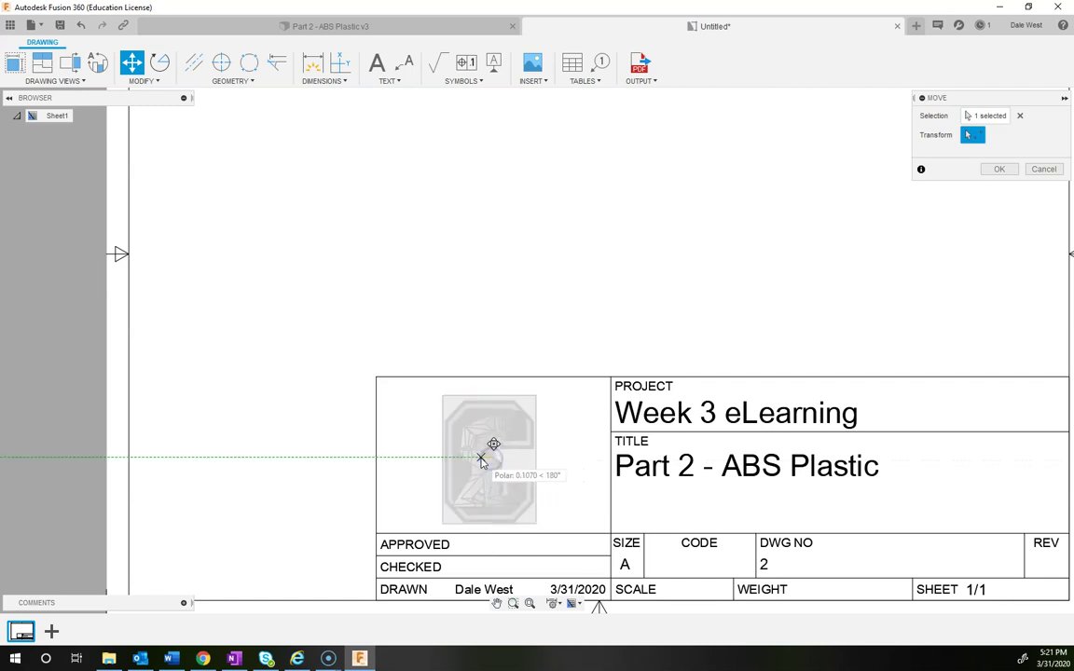
left_click(443, 461)
left_click(446, 456)
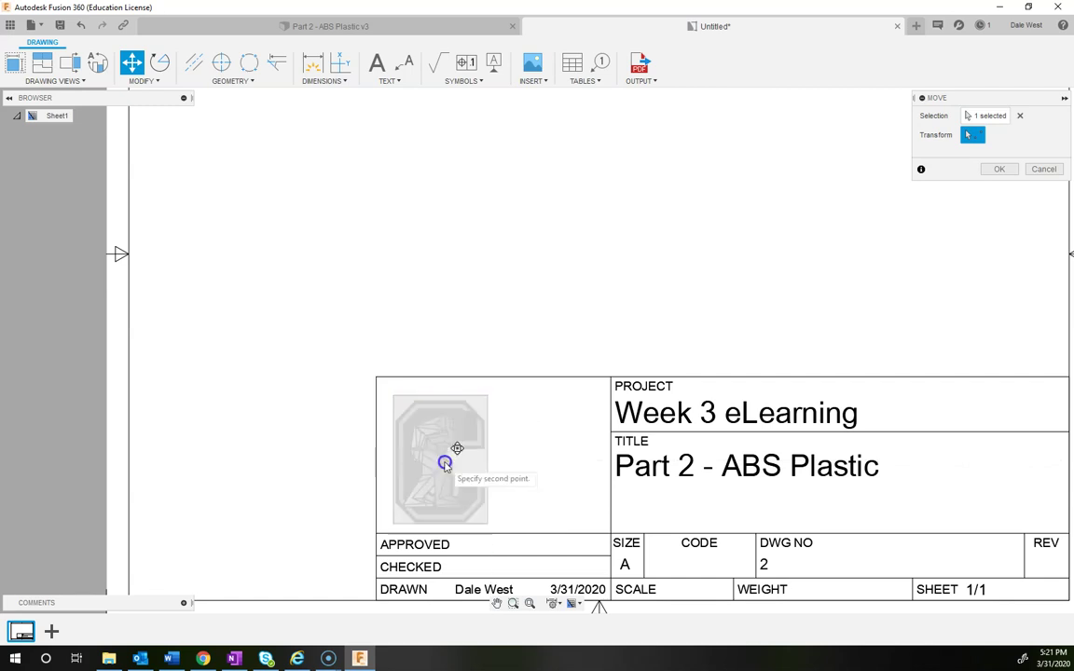
left_click(509, 462)
left_click(508, 460)
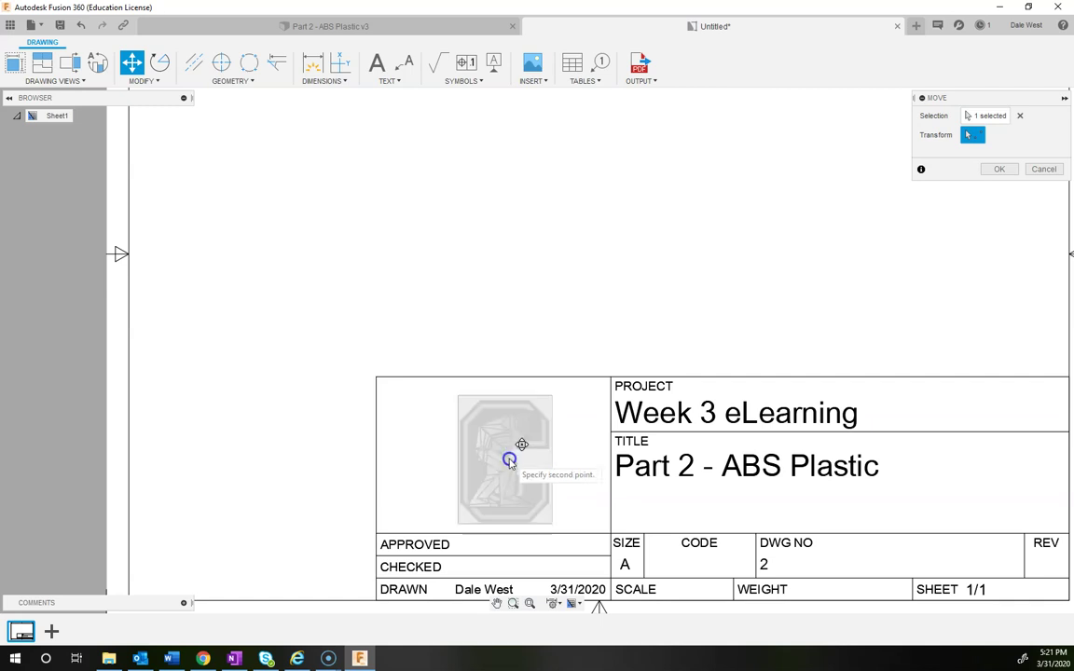
left_click(491, 463)
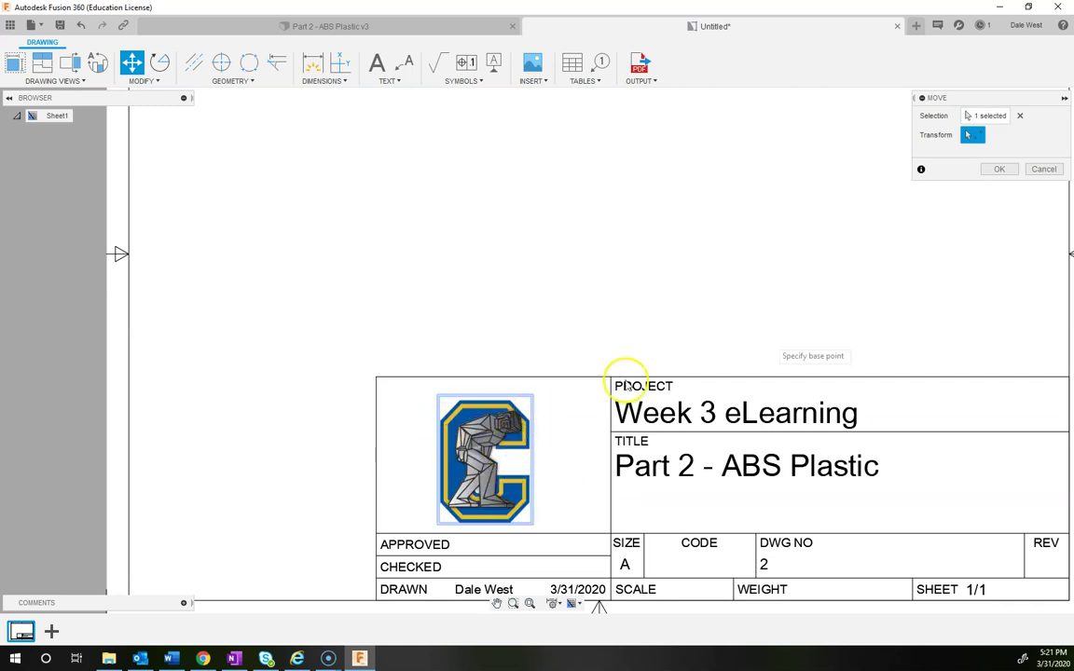
left_click(999, 169)
scroll(836, 293, "down", 1)
scroll(848, 264, "down", 5)
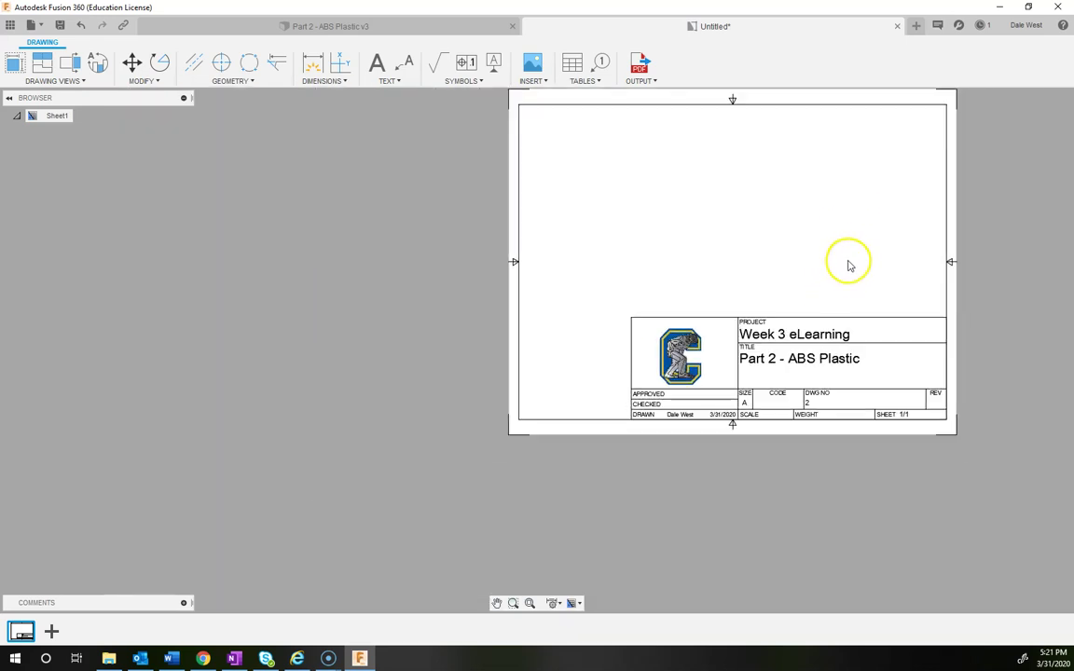
scroll(706, 373, "up", 1)
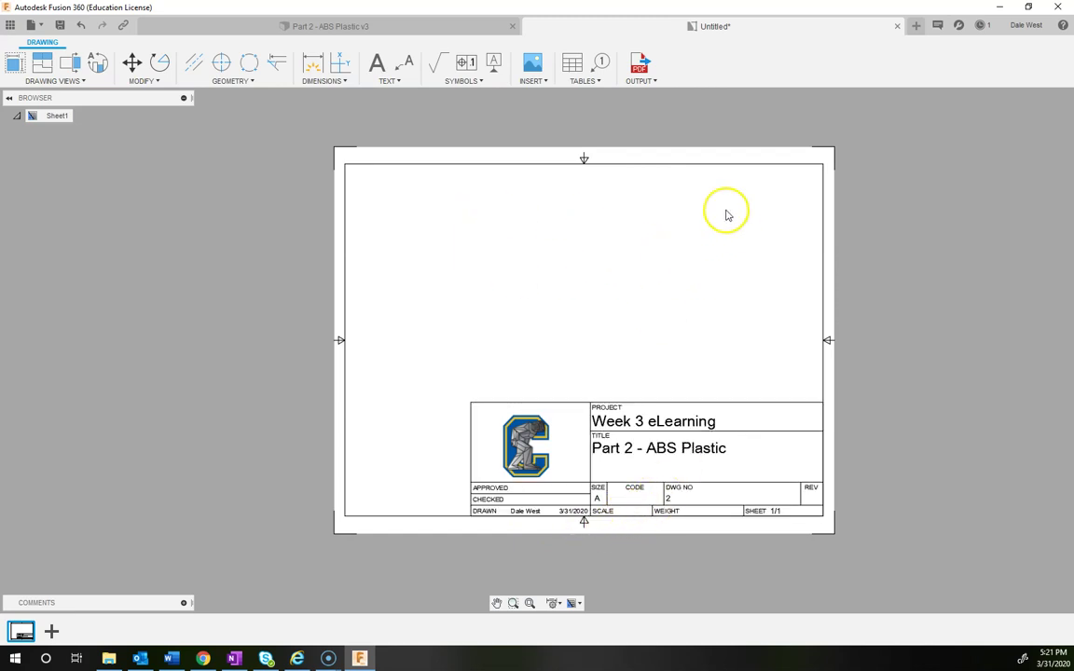
left_click(15, 68)
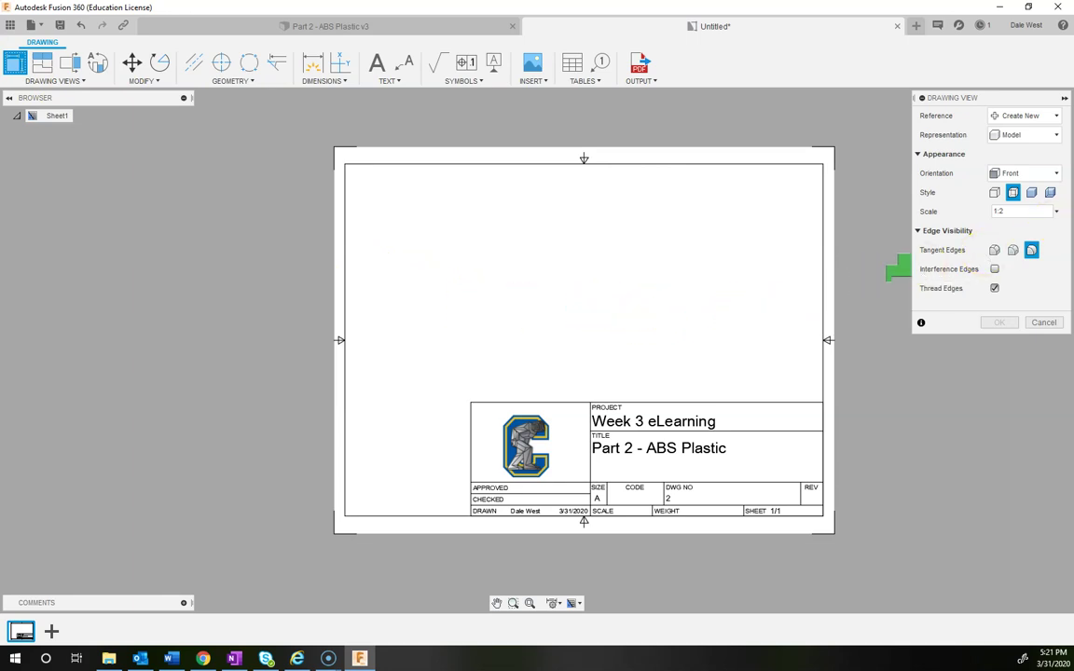
left_click(1056, 211)
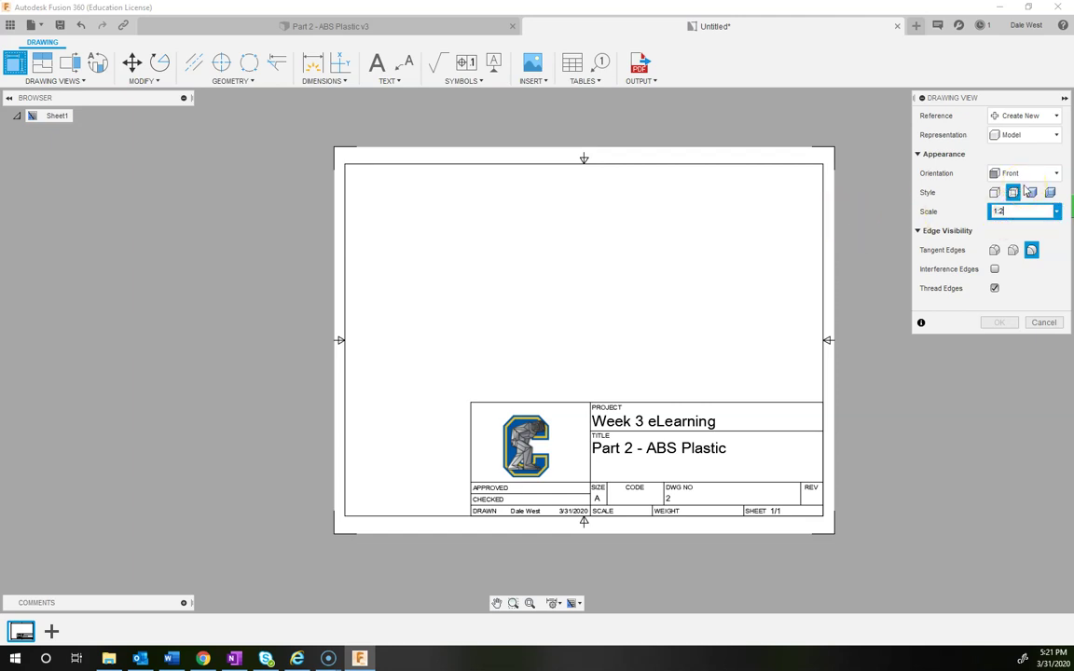
double_click(1012, 211)
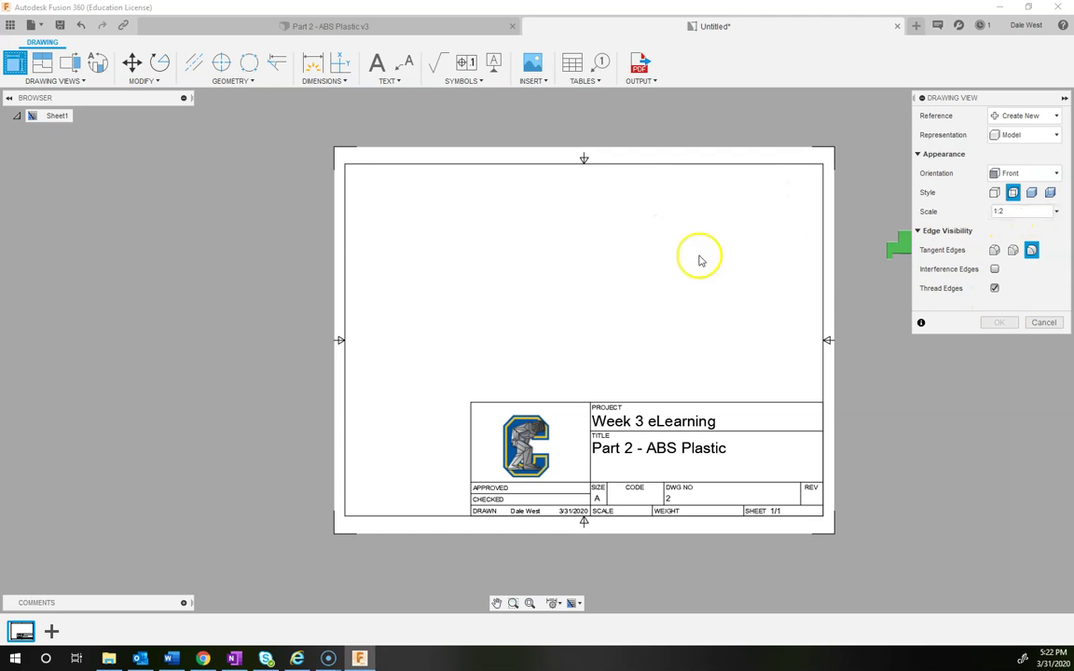
key("Escape")
left_click(15, 62)
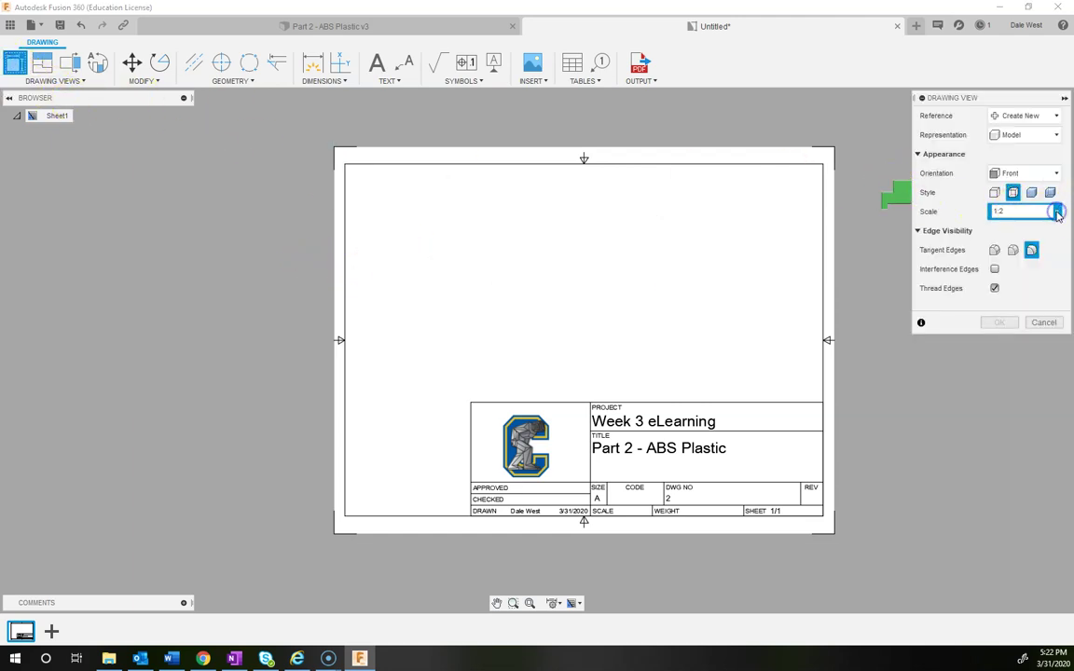
key("Escape")
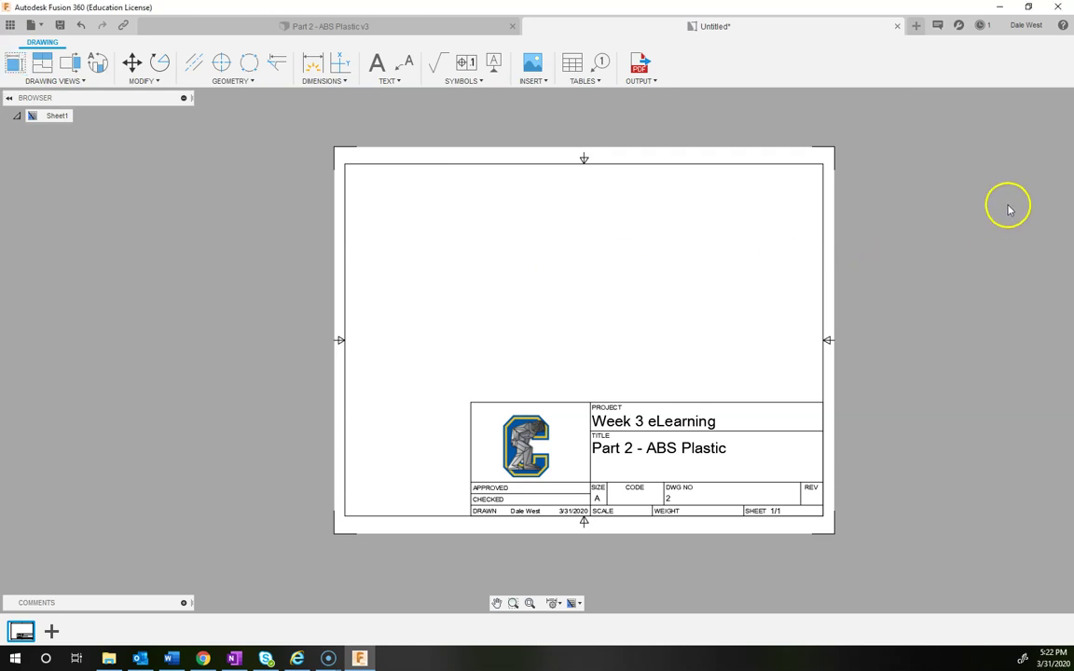
- Place a front base view at 1:1 scale on the sheet's left side and shift it down to just above the title block
left_click(21, 68)
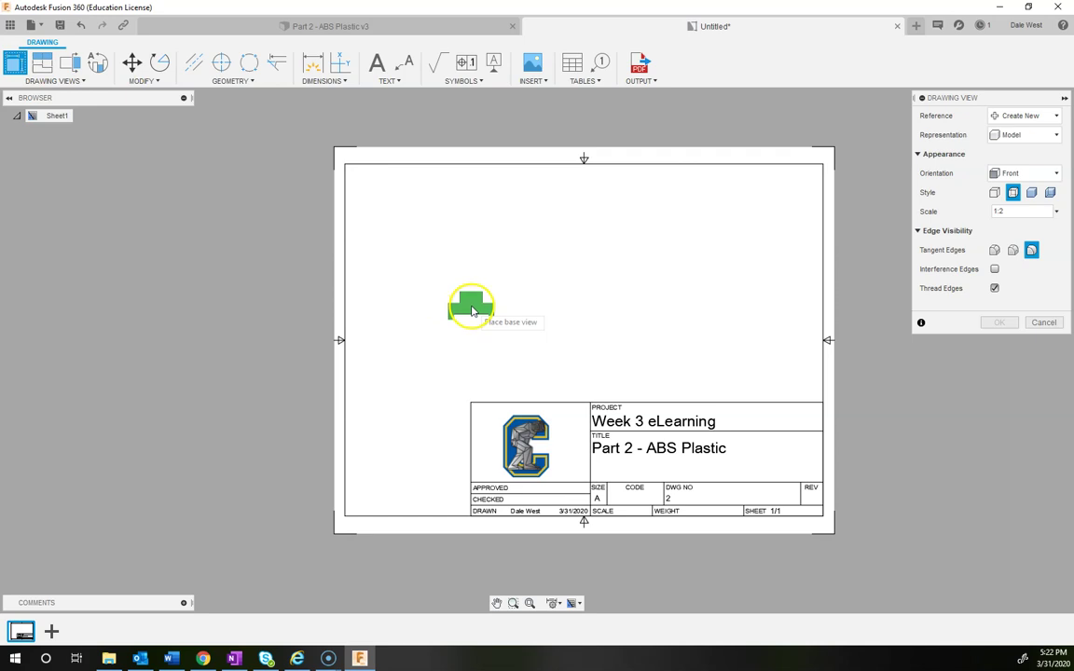
left_click(472, 310)
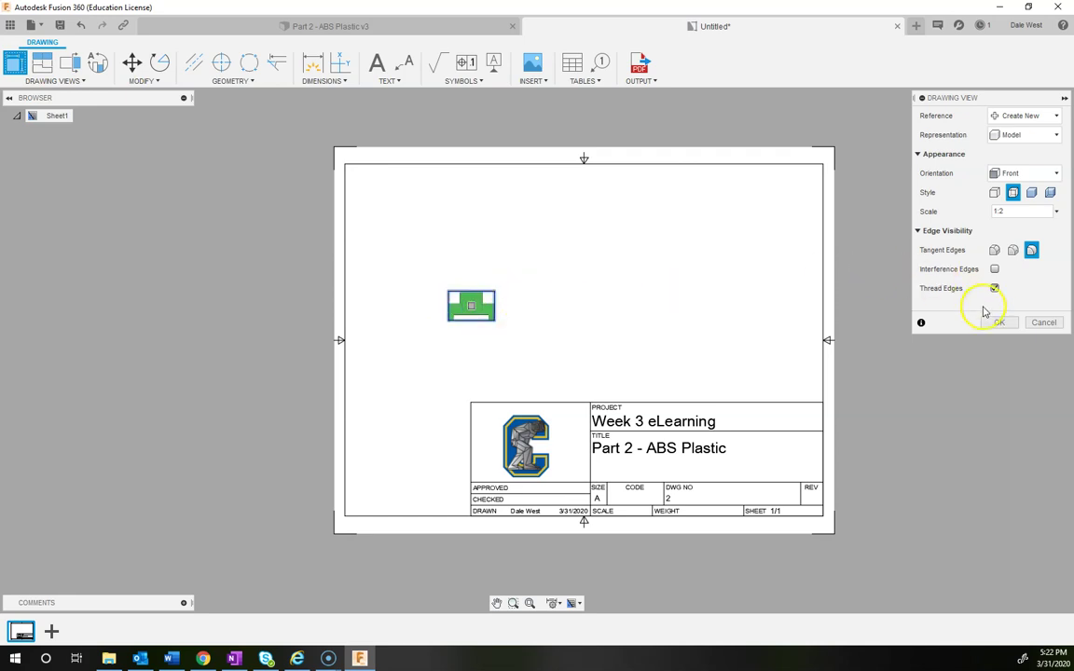
left_click(1011, 213)
left_click(1058, 213)
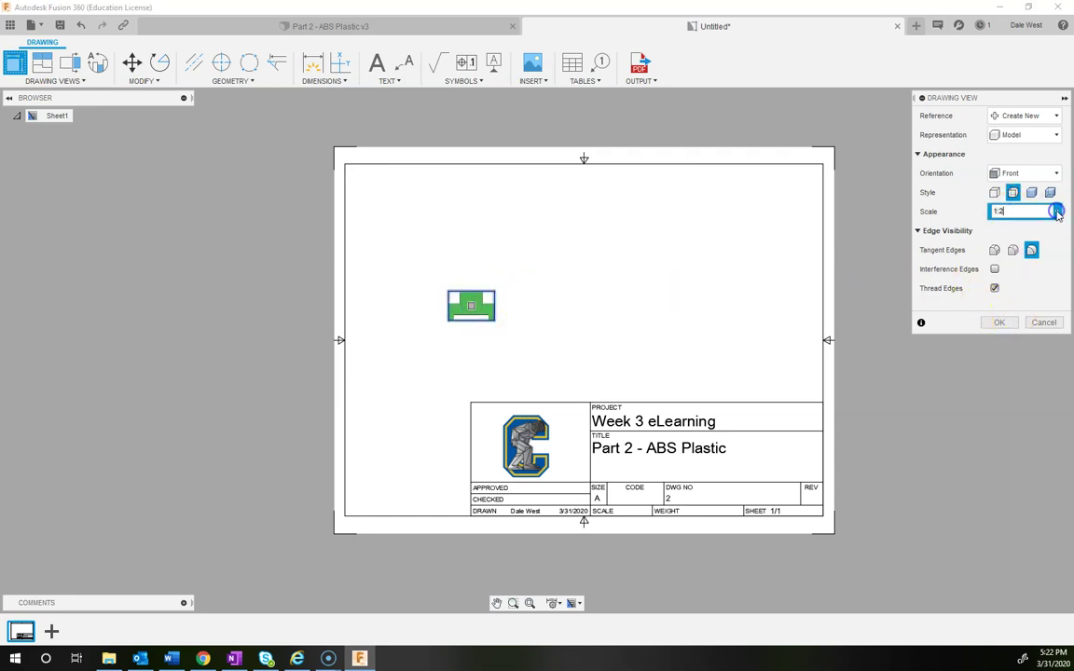
left_click_drag(1000, 90, 870, 102)
left_click(928, 222)
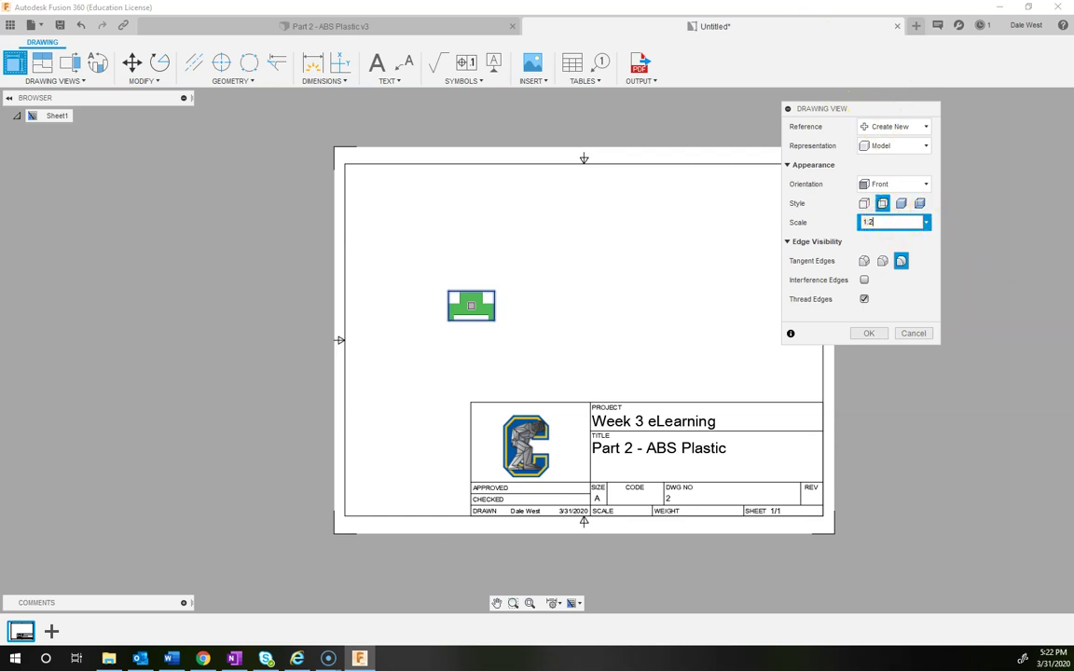
key("Up")
left_click(877, 224)
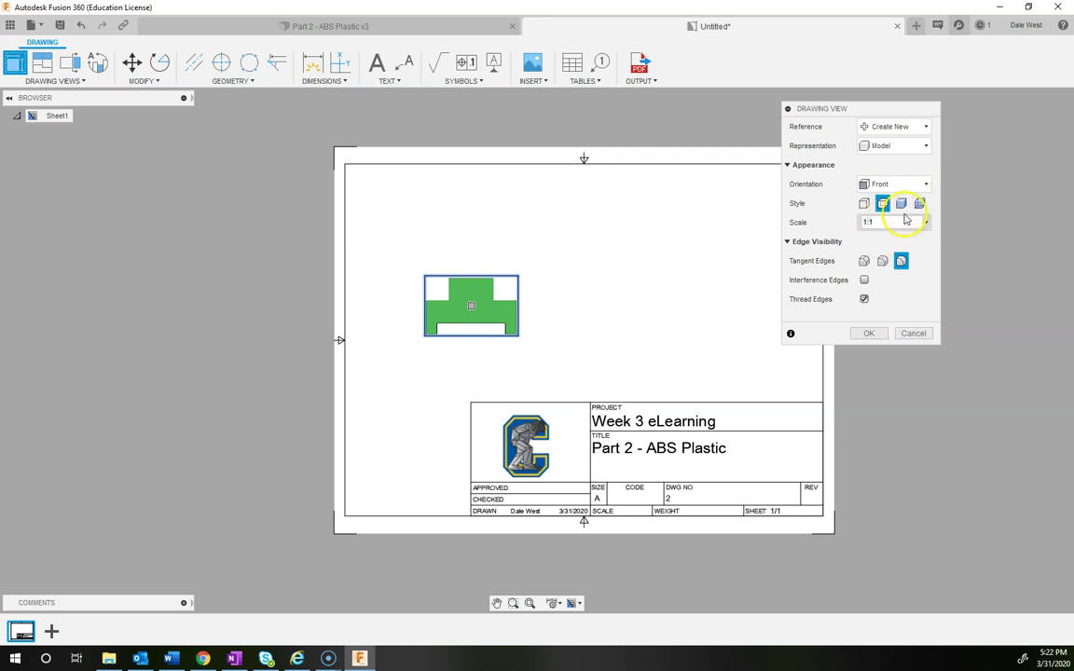
left_click(868, 334)
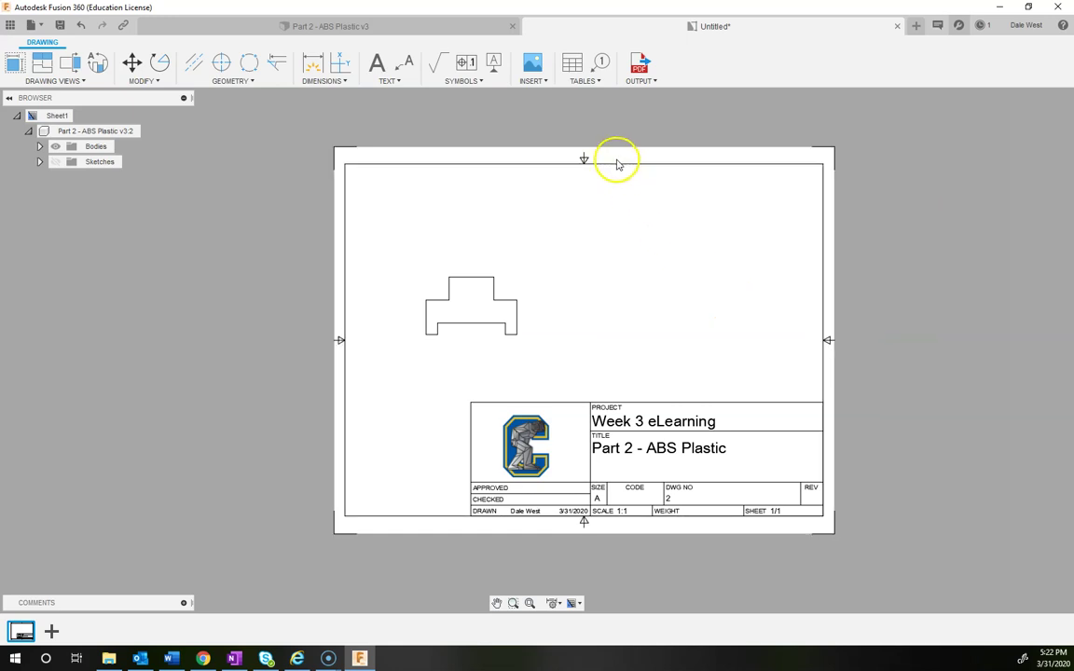
left_click(471, 293)
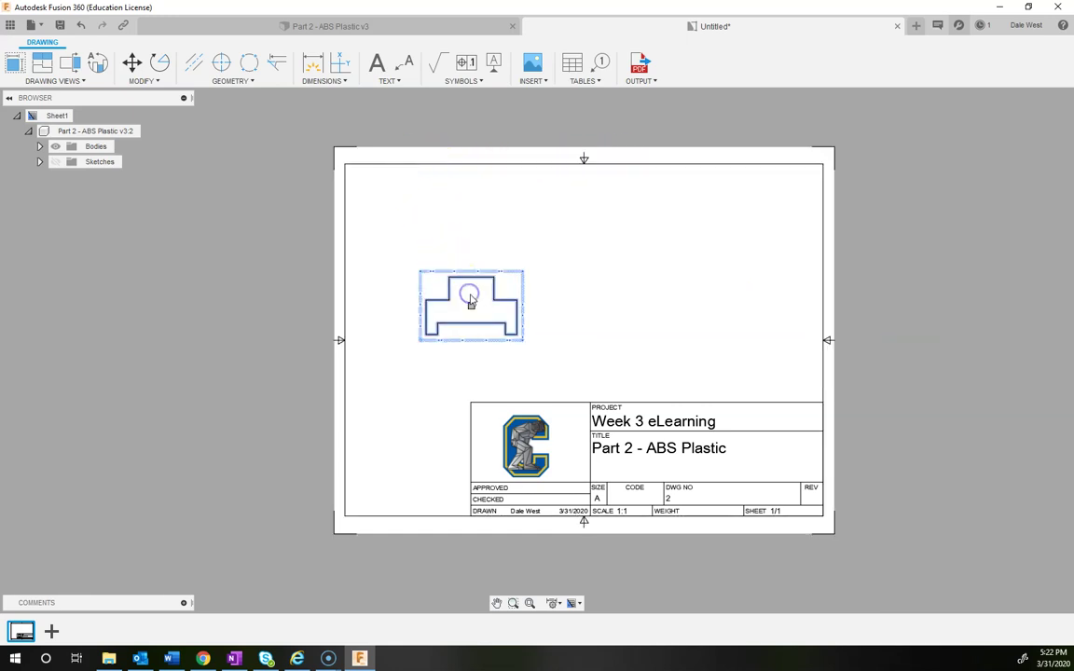
mouse_move(470, 308)
left_mouse_down()
mouse_move(475, 347)
mouse_move(471, 326)
left_mouse_up()
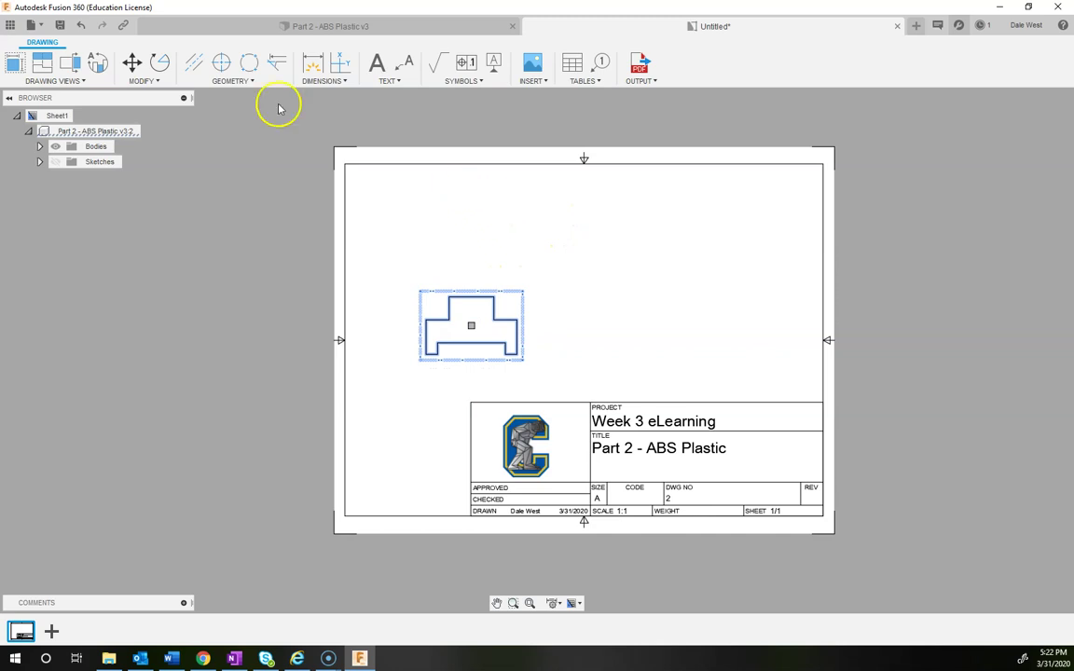
- Project a top view, a right side view and an isometric view from the front base view
left_click(46, 68)
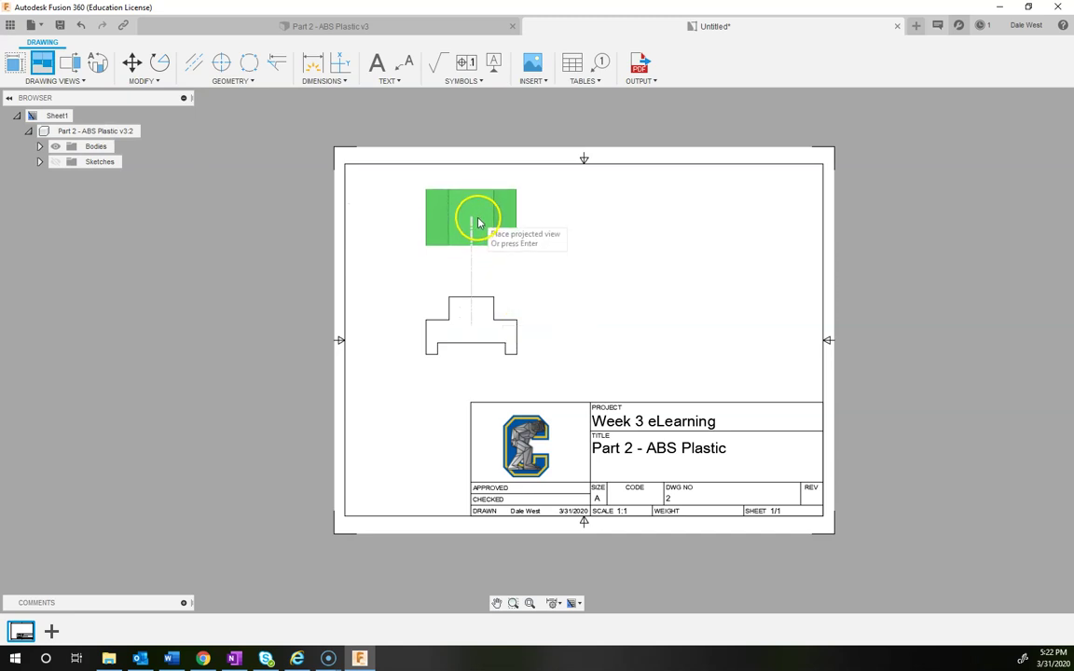
left_click(477, 222)
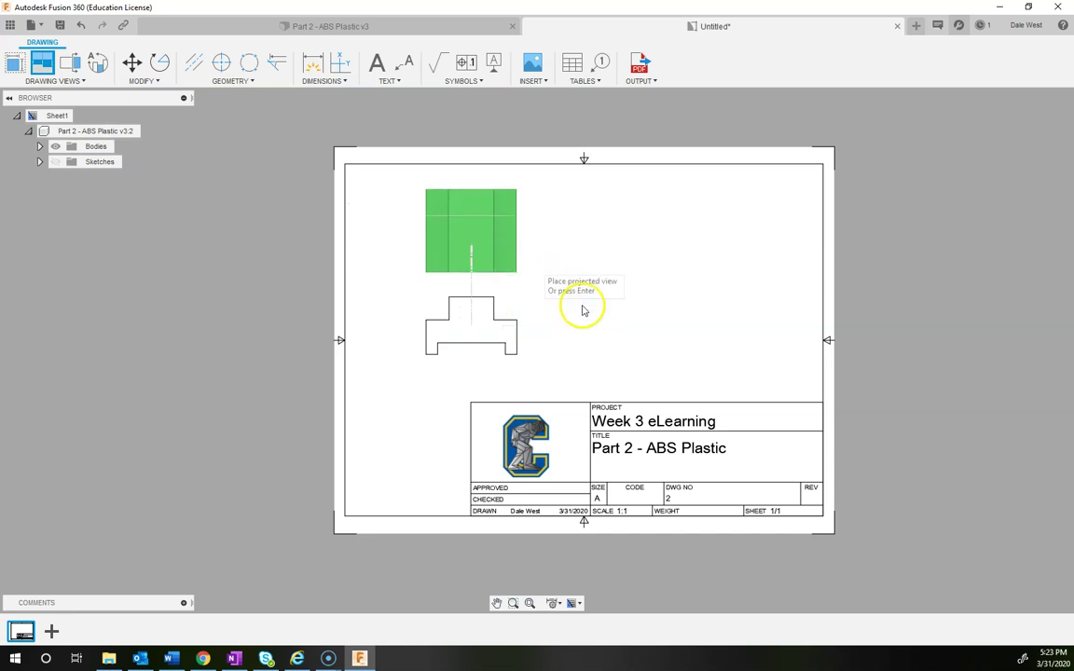
left_click(641, 338)
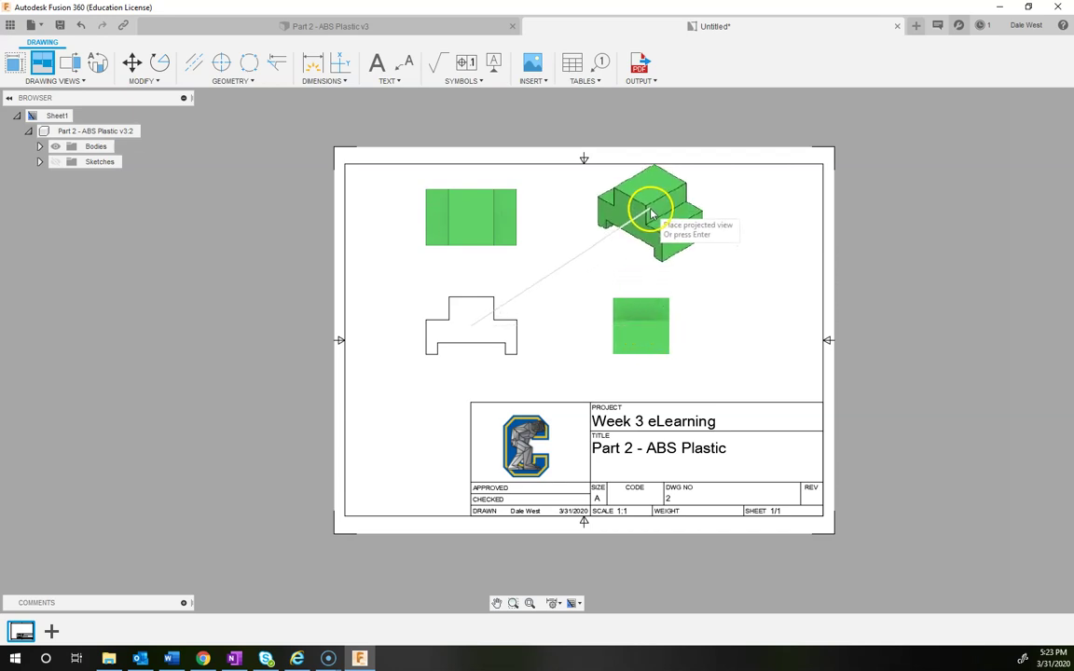
left_click(650, 213)
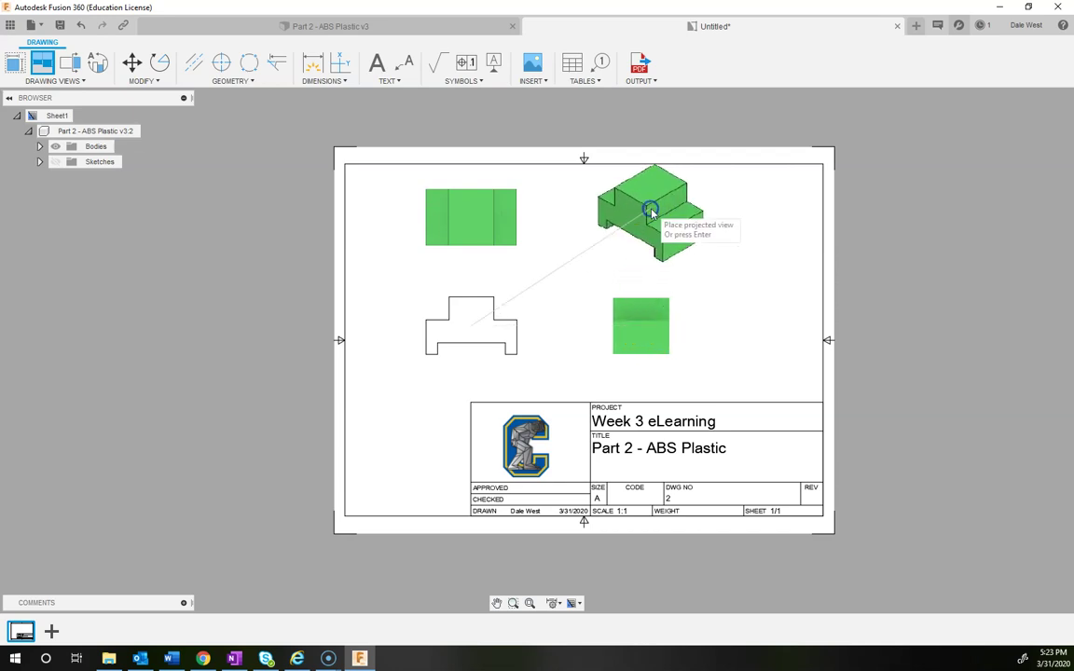
right_click(565, 255)
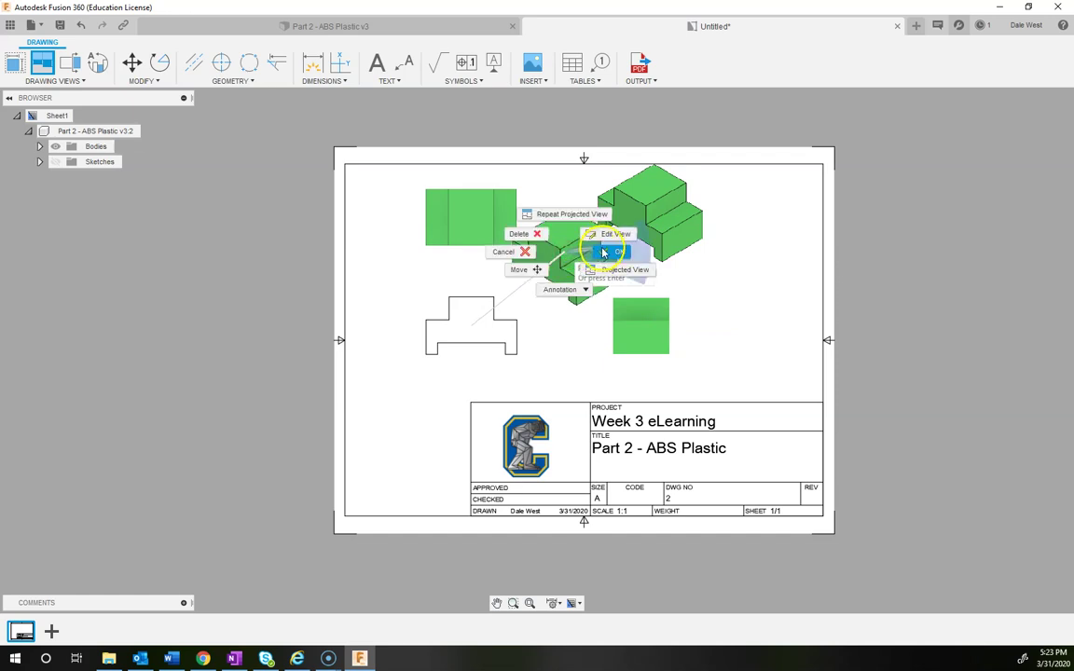
left_click(603, 253)
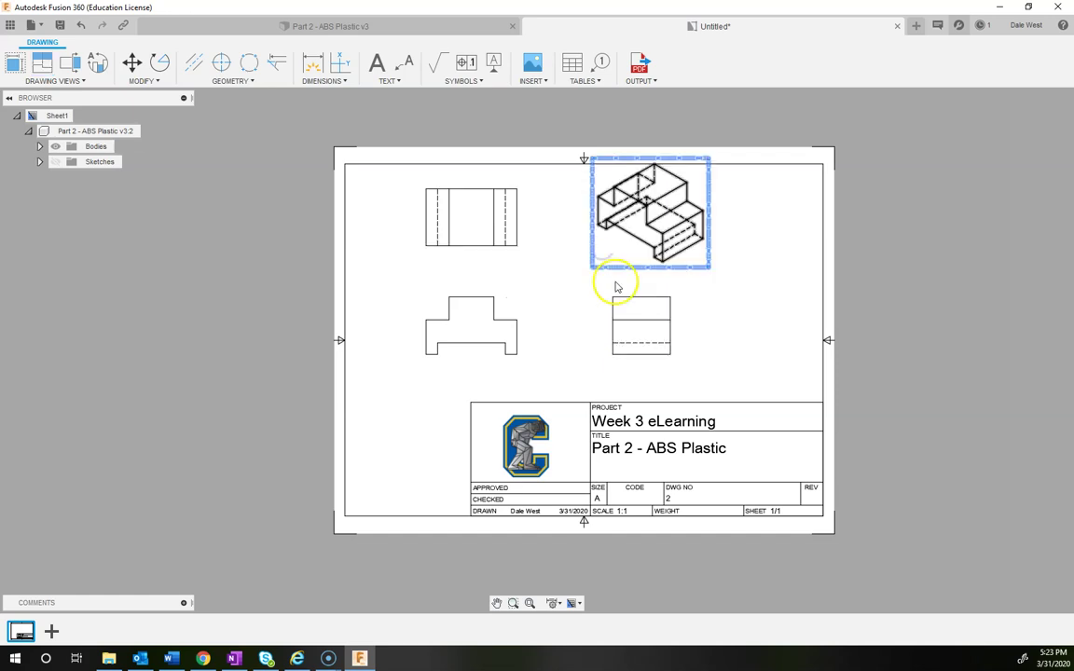
- Set the isometric view's style to shaded with visible edges only
left_click(709, 259)
double_click(709, 260)
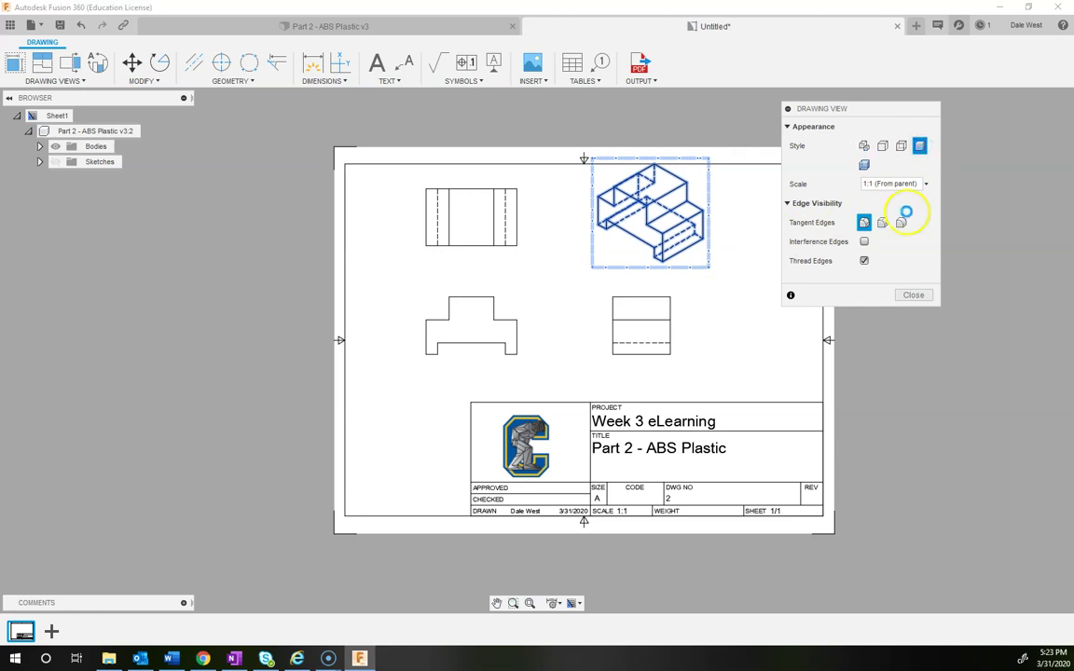
left_click(913, 295)
- Move the isometric view into the sheet's upper right corner, inside the border
left_click(708, 244)
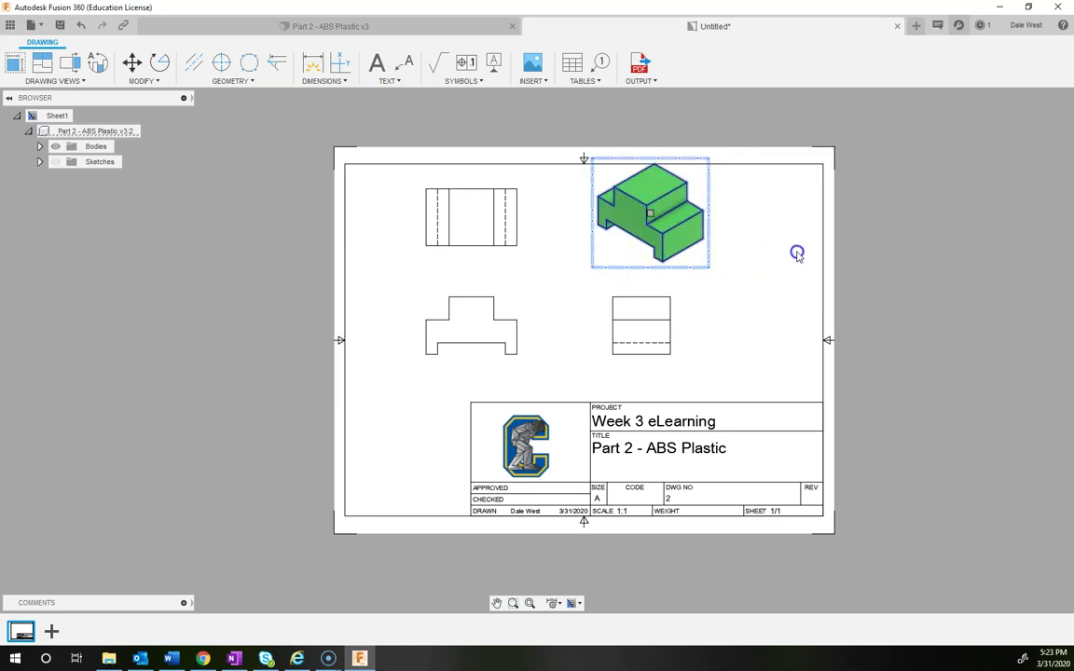
left_click(651, 217)
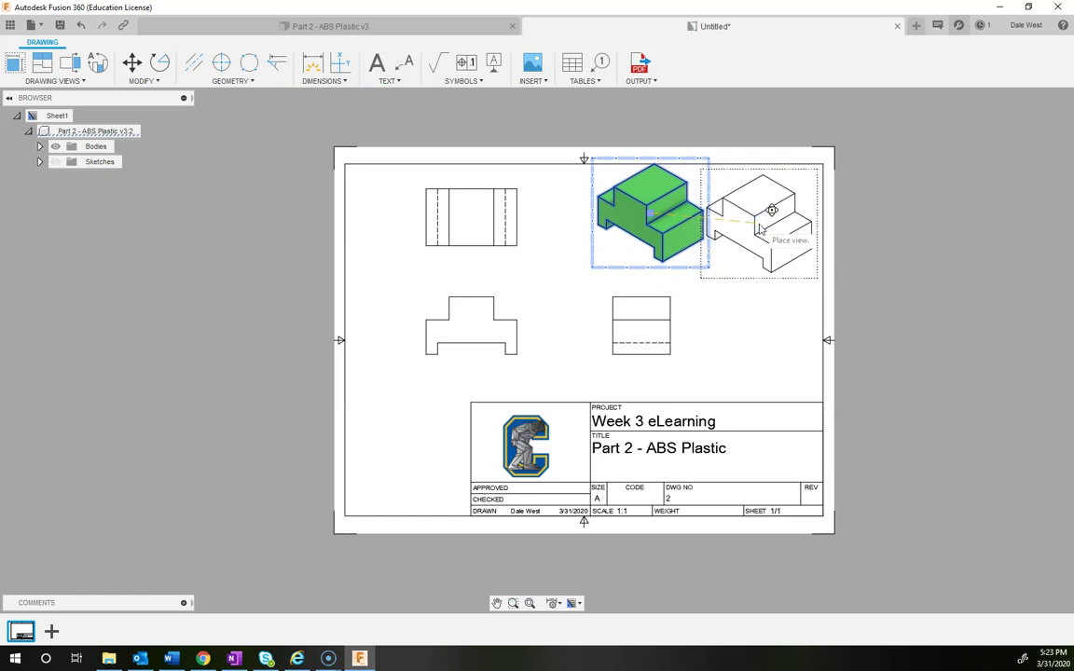
left_click(760, 228)
left_click(772, 352)
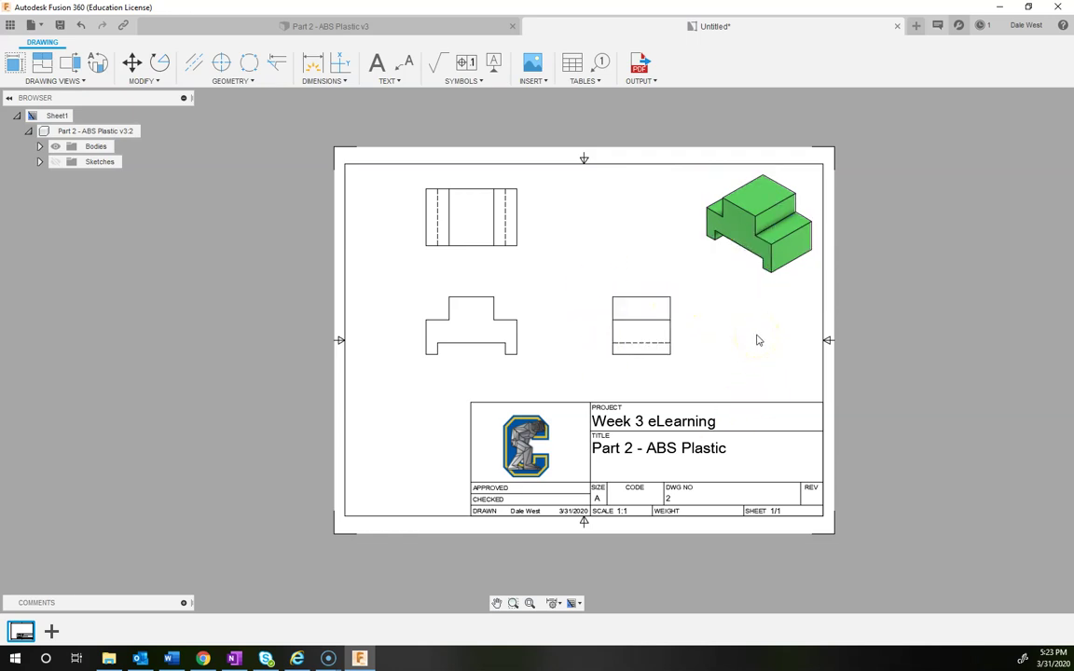
- Shift the front view slightly right, keeping it aligned with the top view
left_click(495, 296)
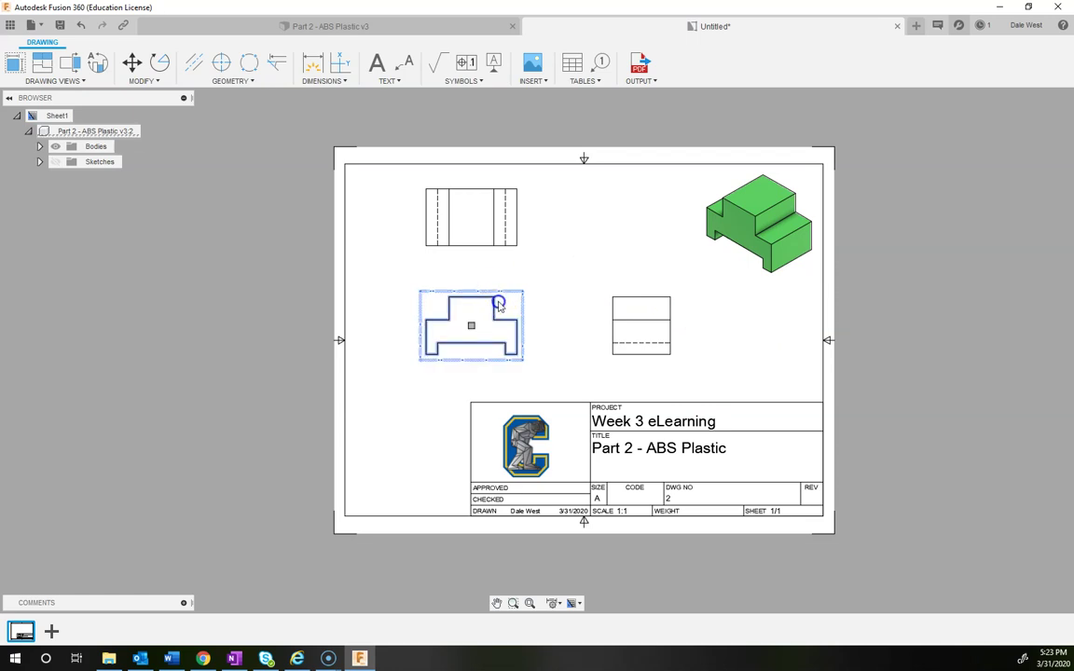
left_click_drag(471, 326, 476, 329)
left_click(587, 277)
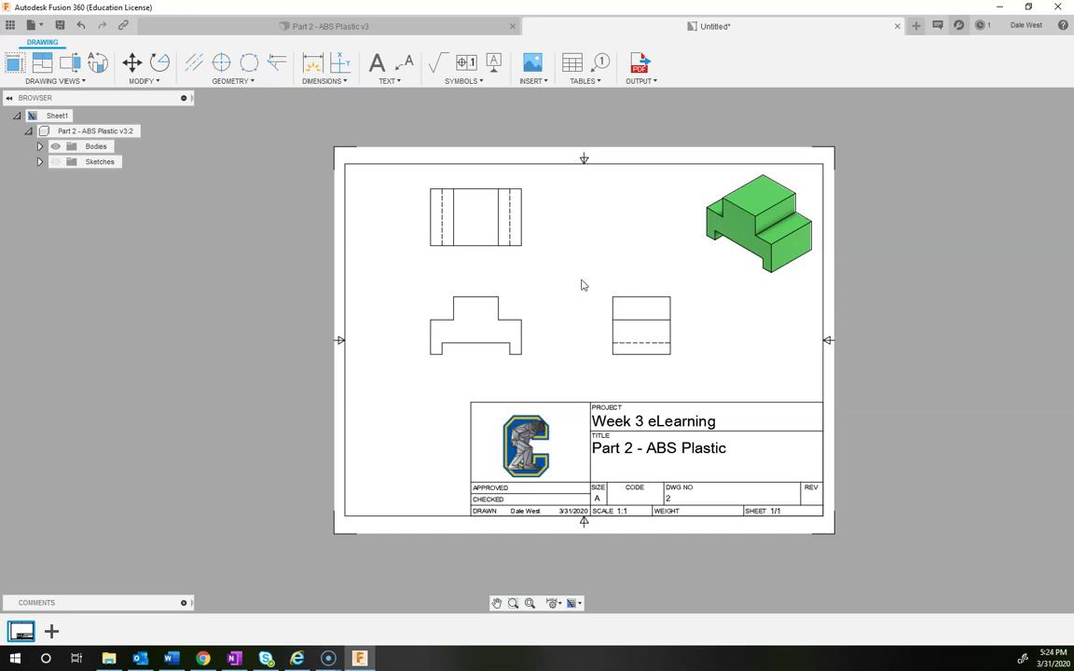
- Dimension the left shoulder's width and the raised block's width in one row above the front view
left_click(317, 68)
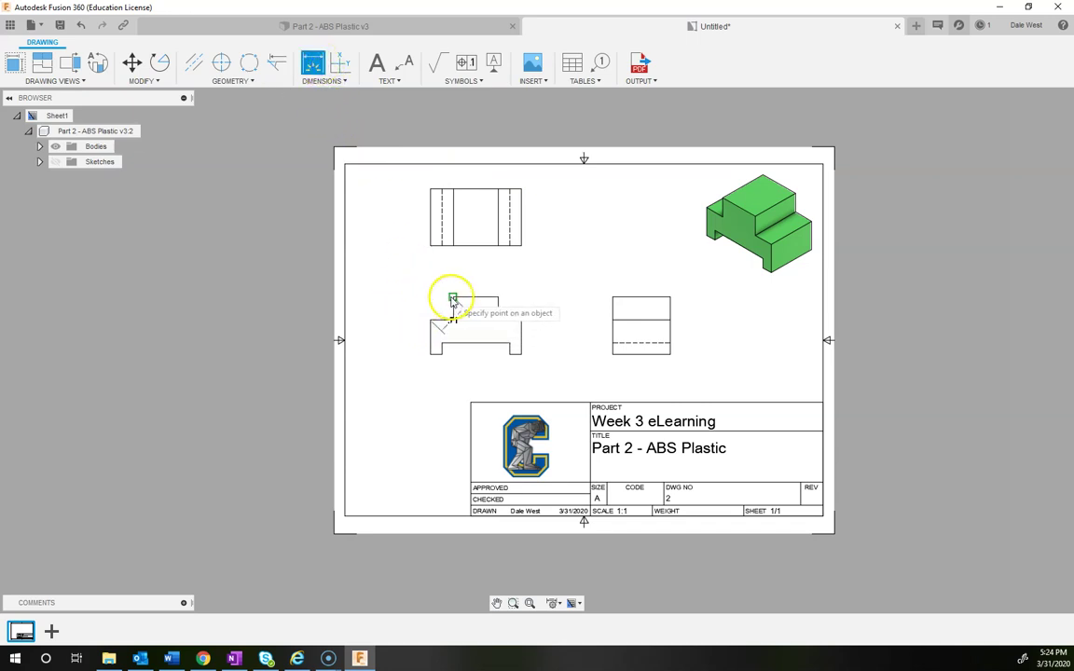
left_click(444, 284)
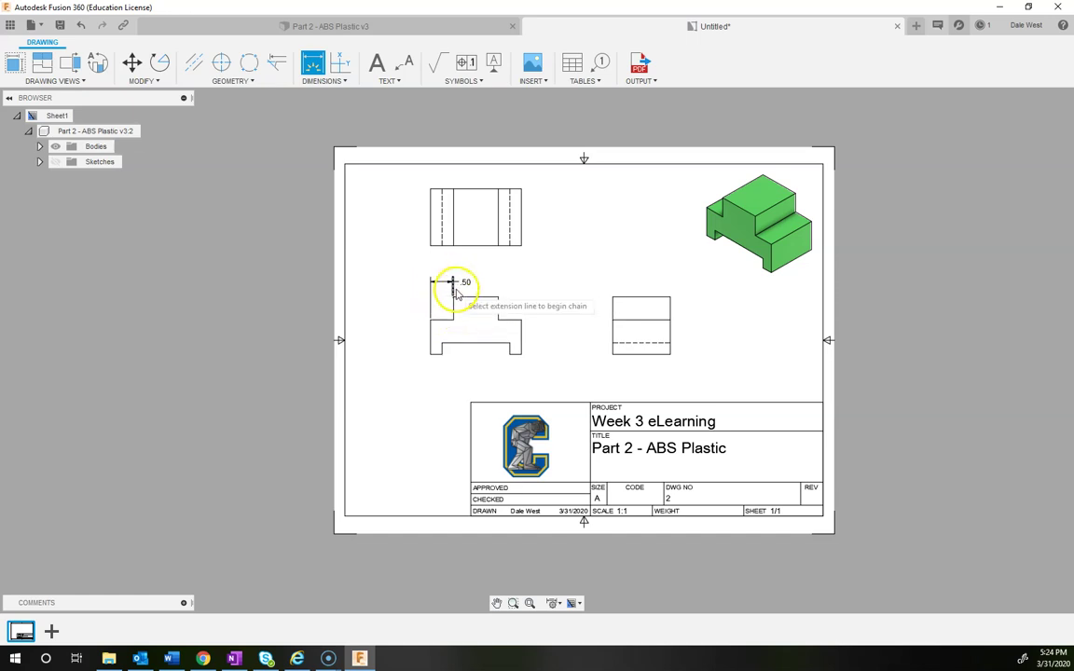
left_click(453, 298)
left_click(500, 297)
right_click(500, 293)
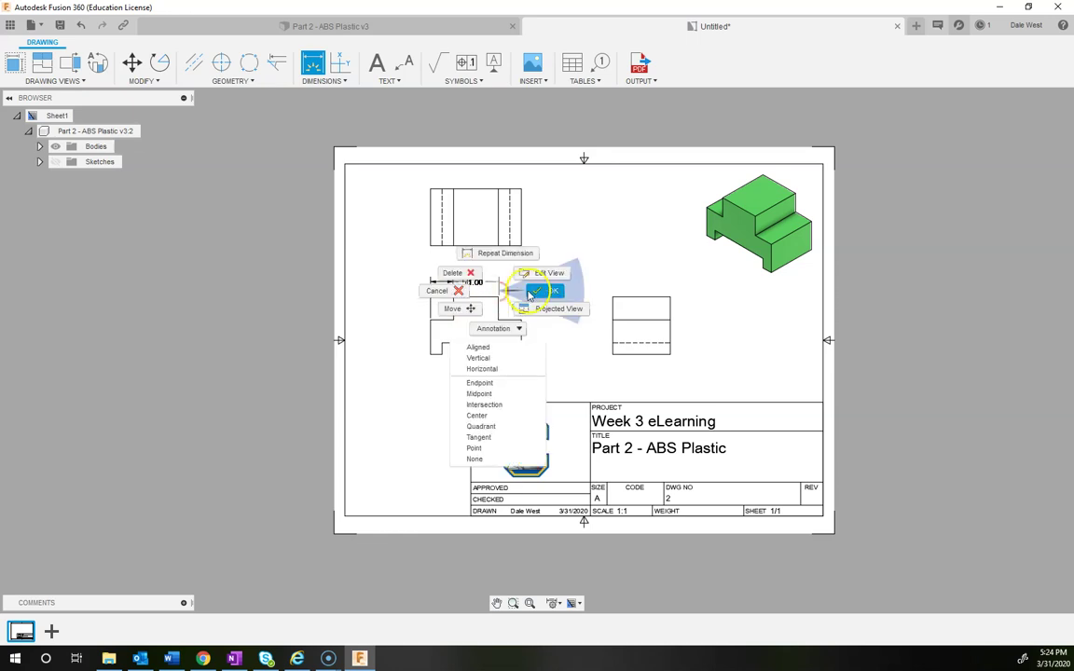
left_click(547, 291)
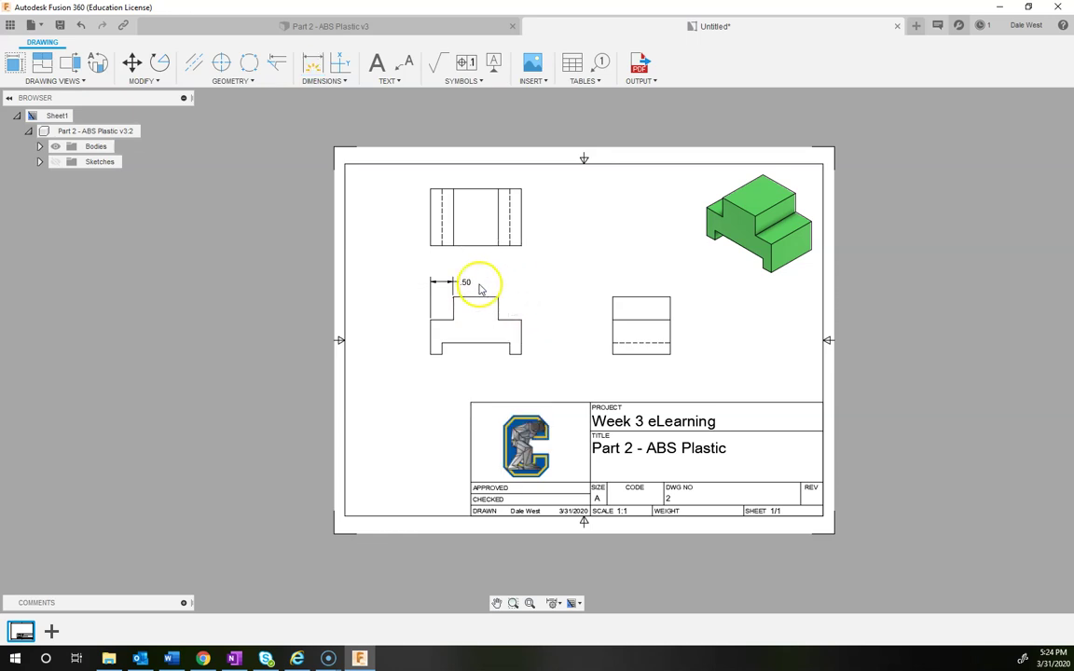
left_click(323, 69)
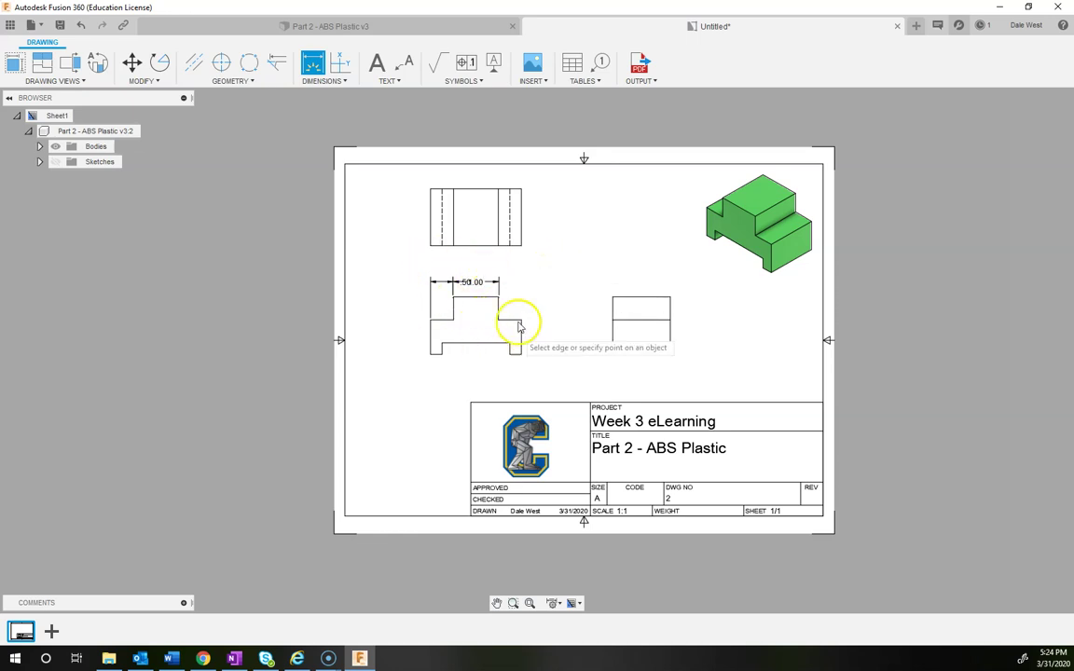
key("Escape")
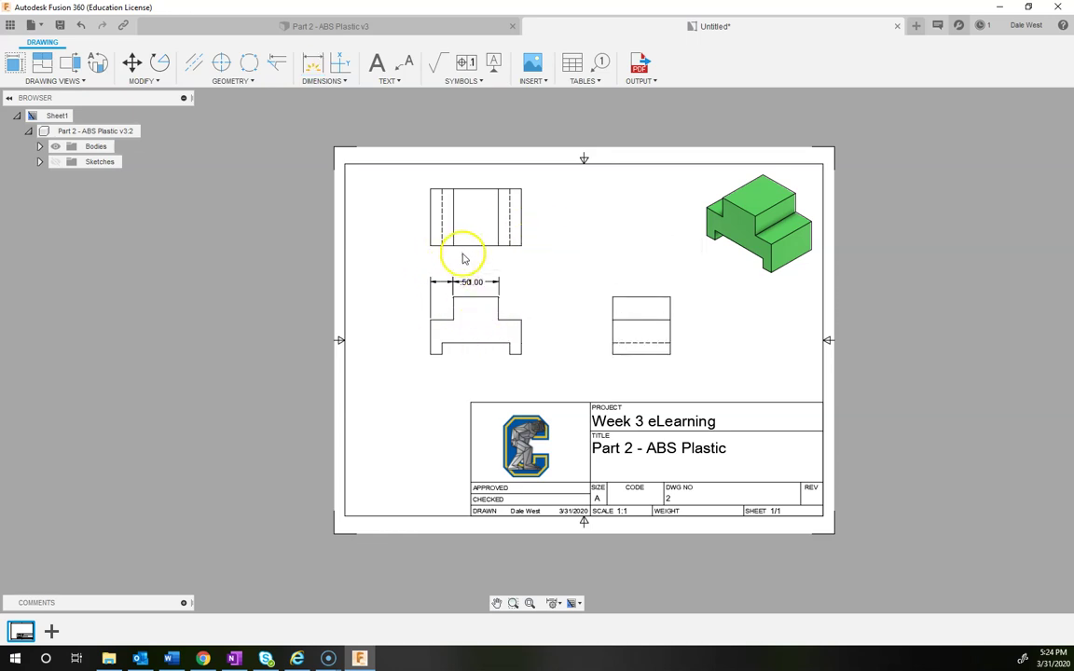
- Move the left shoulder dimension's text outside its left extension line, clear of the neighbouring dimension
scroll(469, 290, "up", 5)
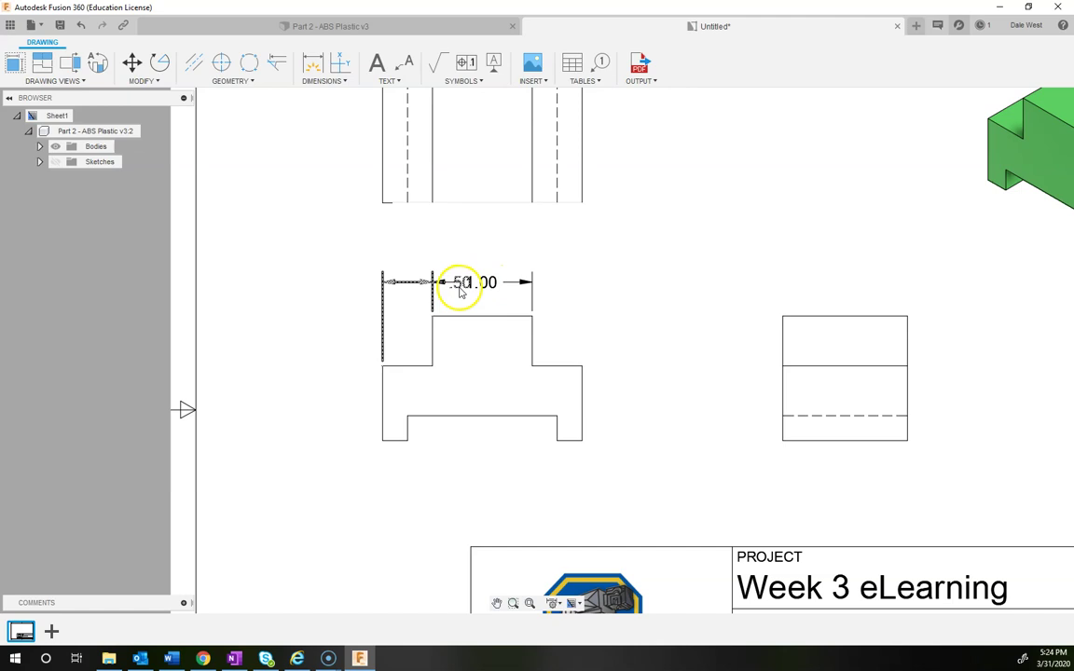
left_click(459, 291)
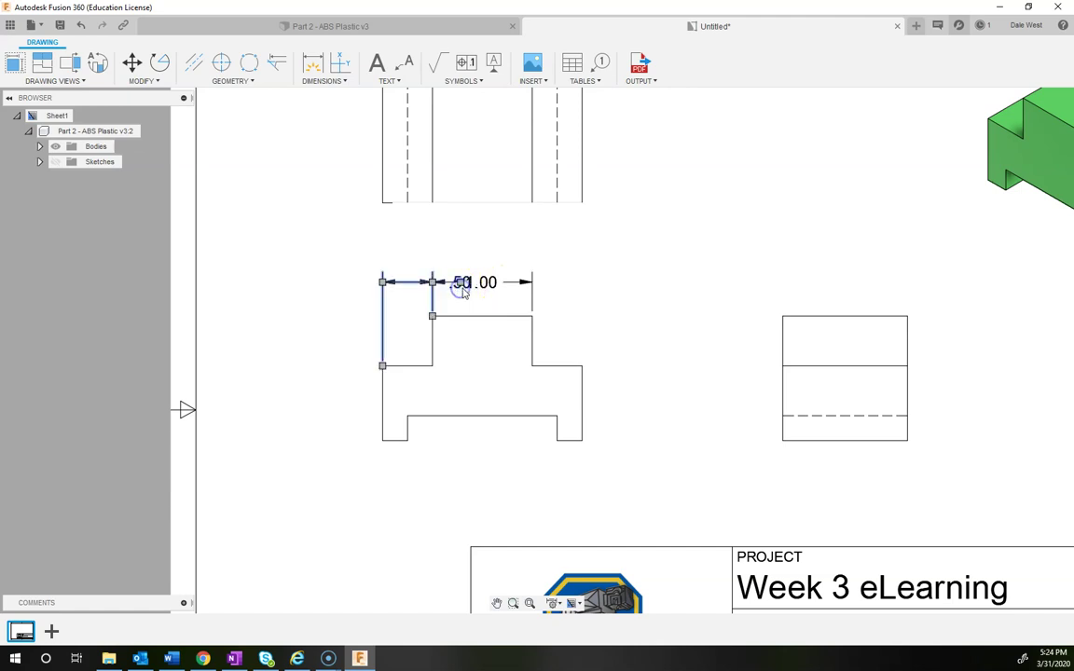
left_click_drag(462, 282, 349, 284)
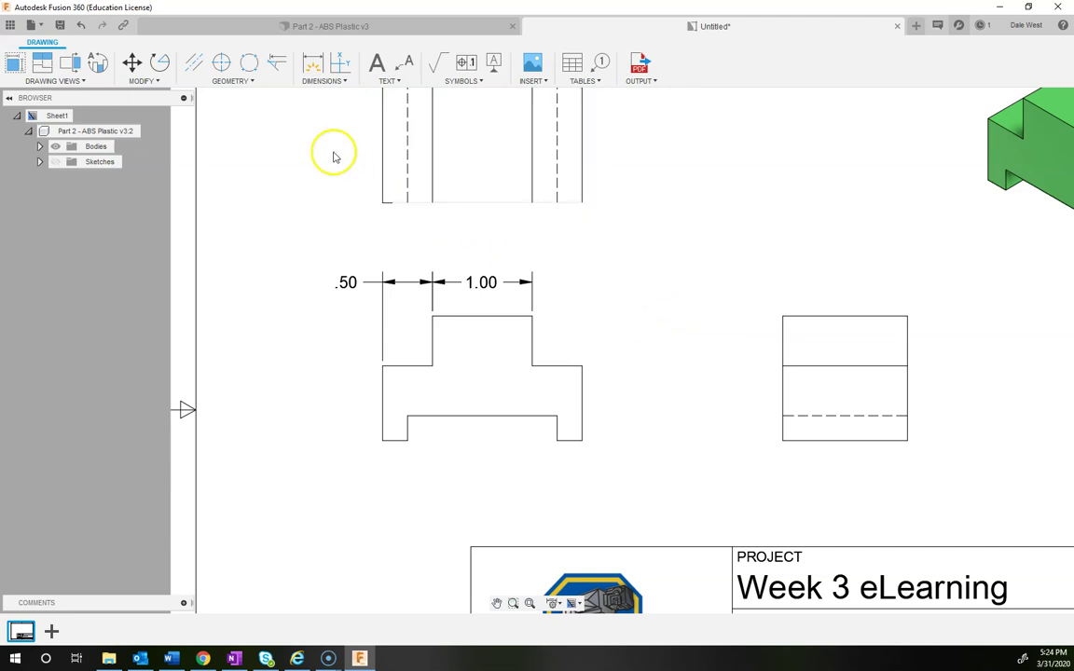
- Dimension the part's overall width directly below the top view
left_click(312, 62)
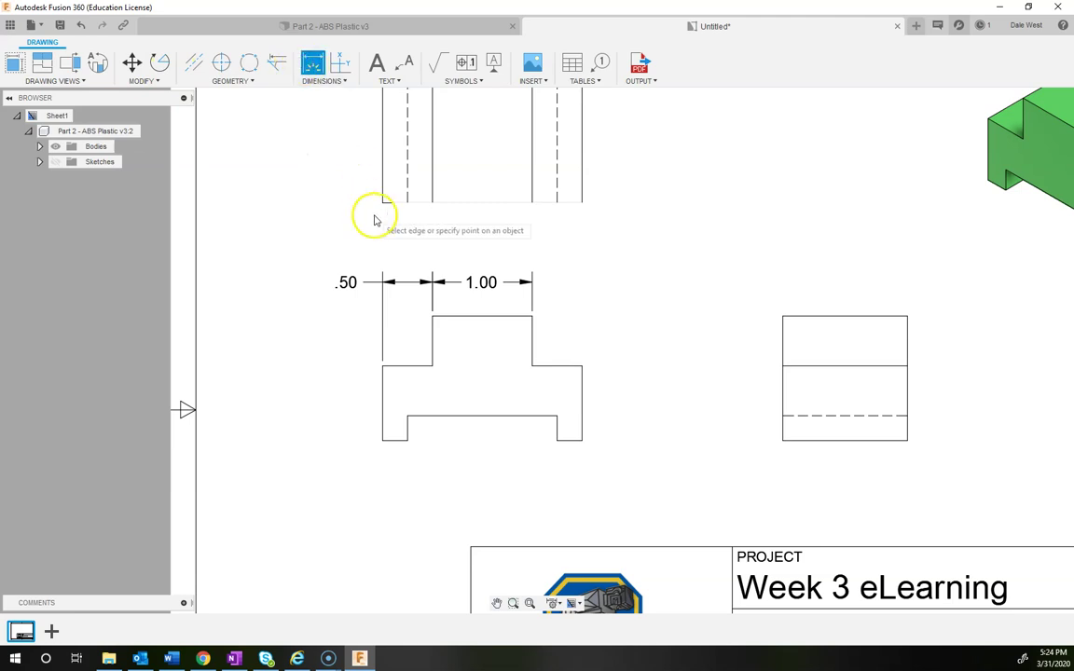
left_click(384, 201)
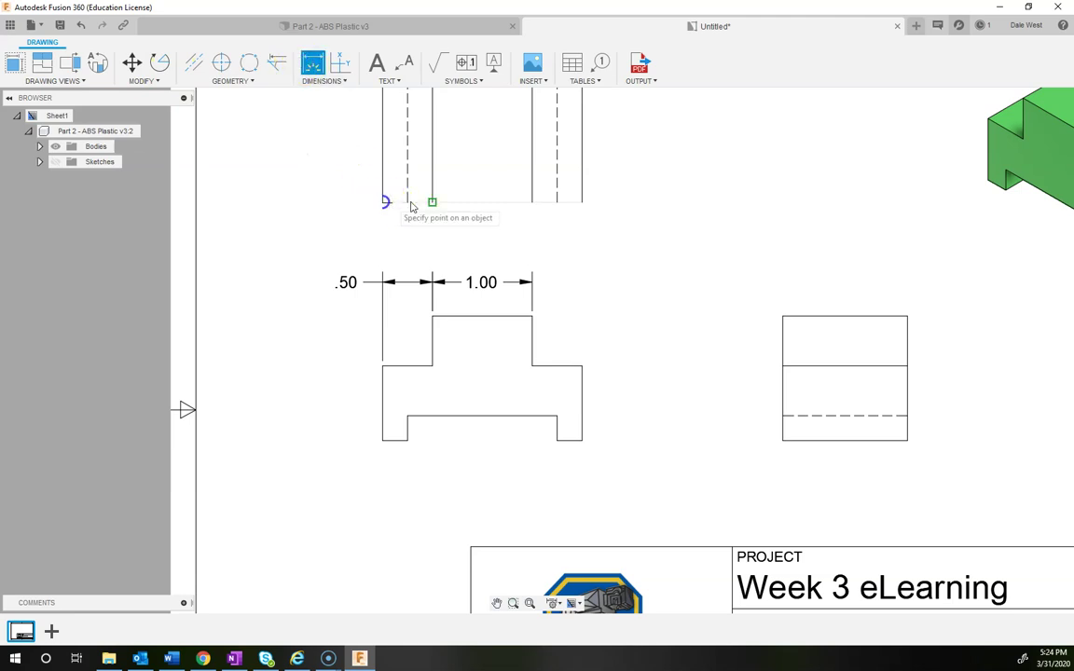
left_click(581, 202)
left_click(578, 241)
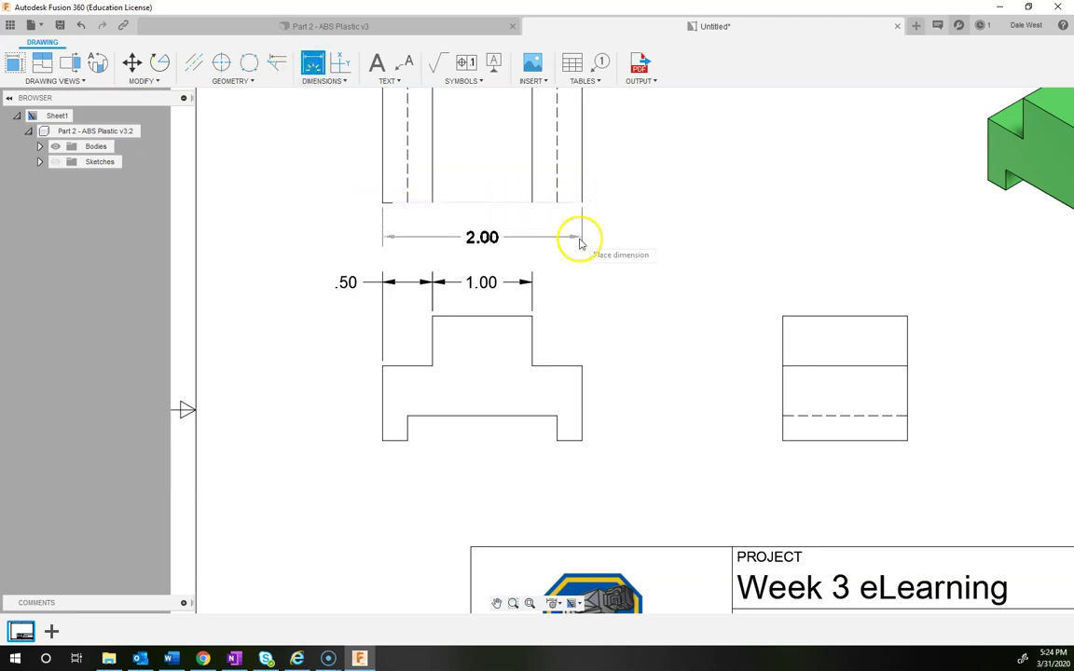
left_click(580, 241)
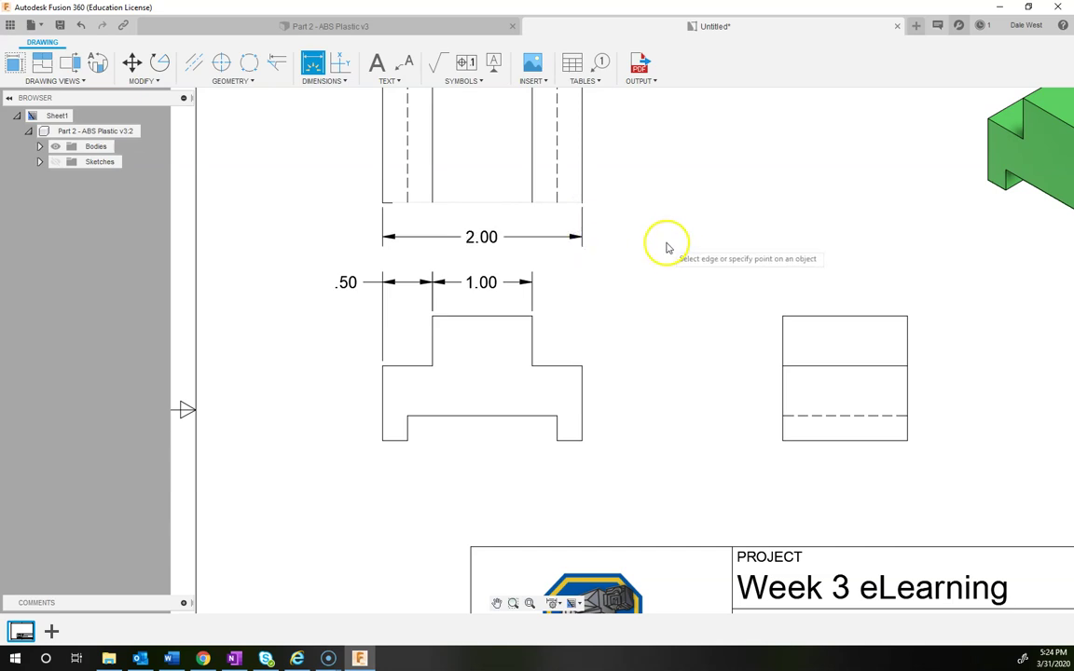
key("Escape")
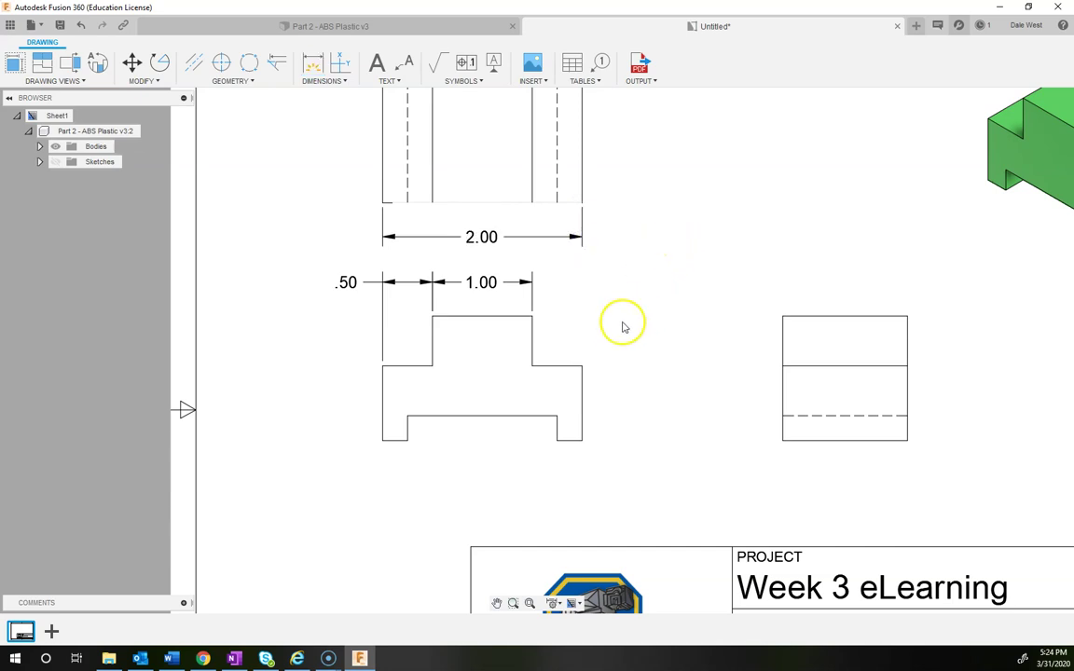
left_click(584, 363)
left_click(313, 62)
left_click(581, 366)
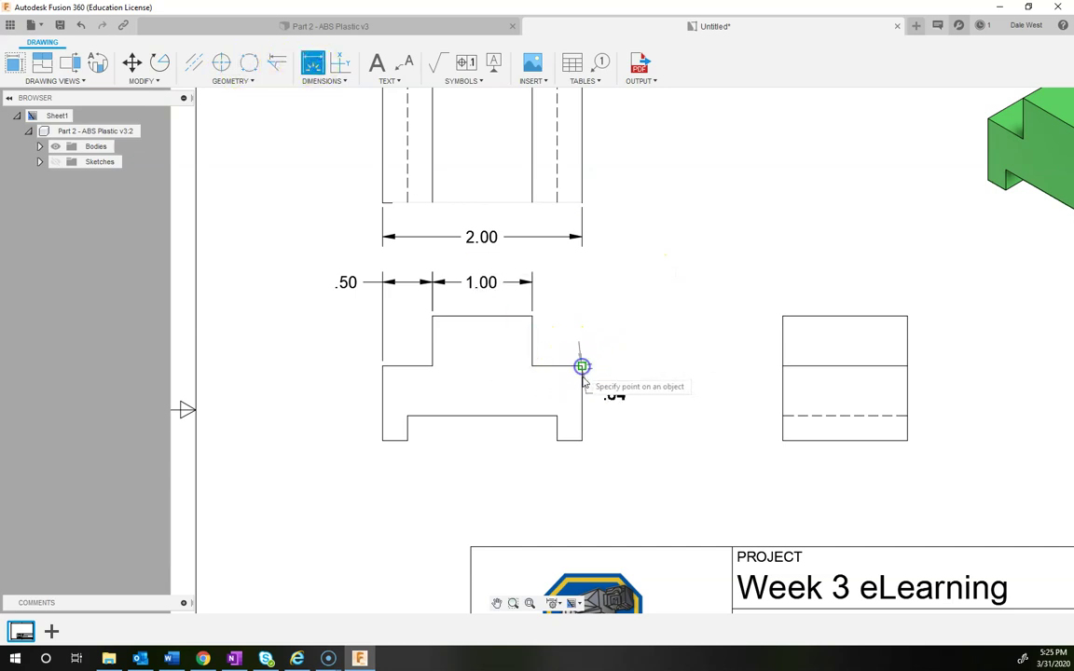
key("Escape")
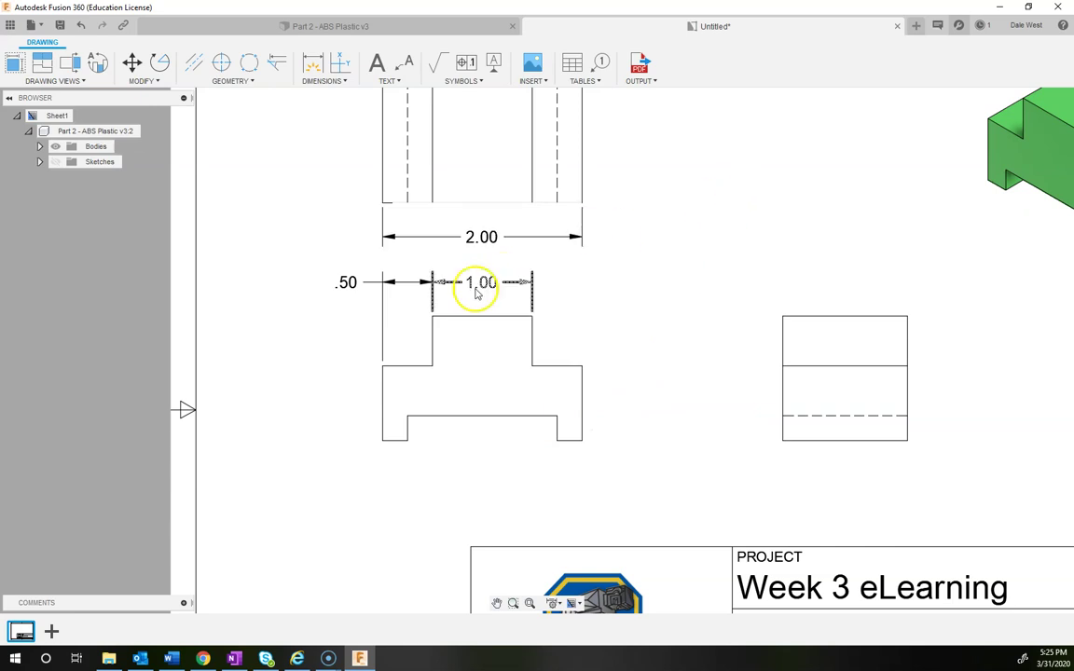
- Dimension the part's overall height along the left side of the right side view
left_click(783, 336)
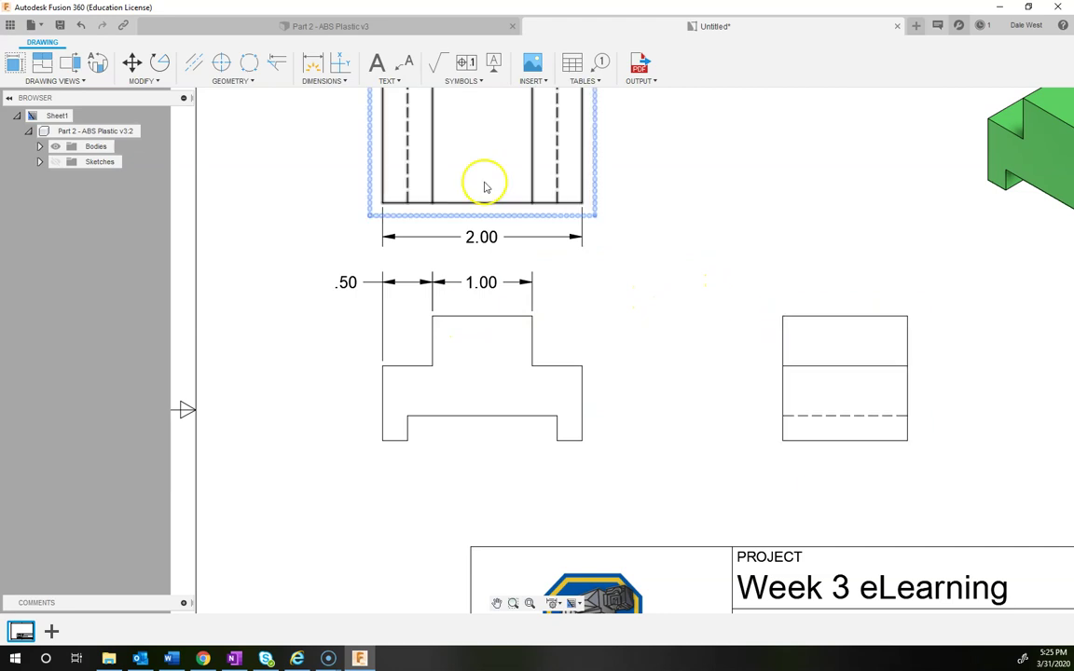
left_click(313, 62)
left_click(783, 317)
left_click(780, 440)
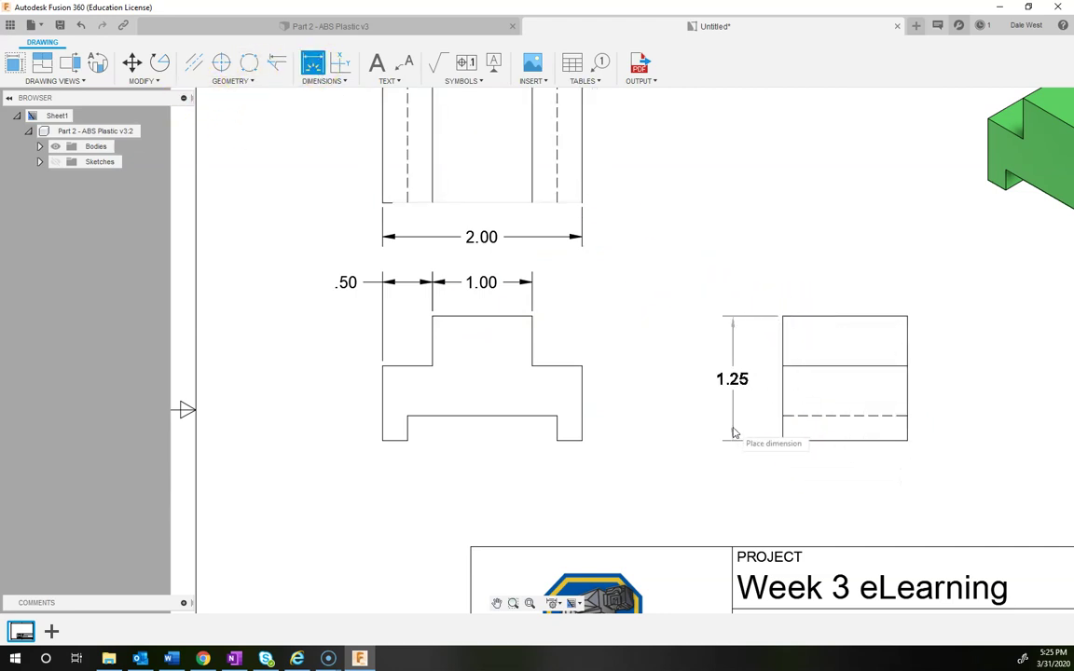
left_click(742, 429)
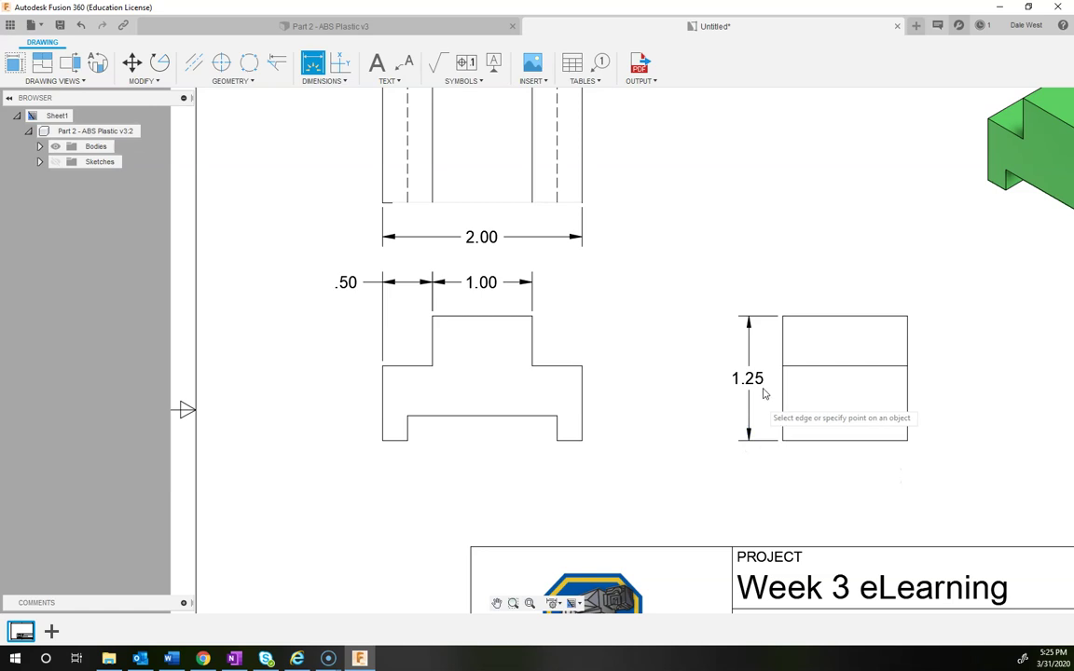
- Dimension the part's depth above the right side view
left_click(783, 317)
left_click(908, 317)
left_click(865, 283)
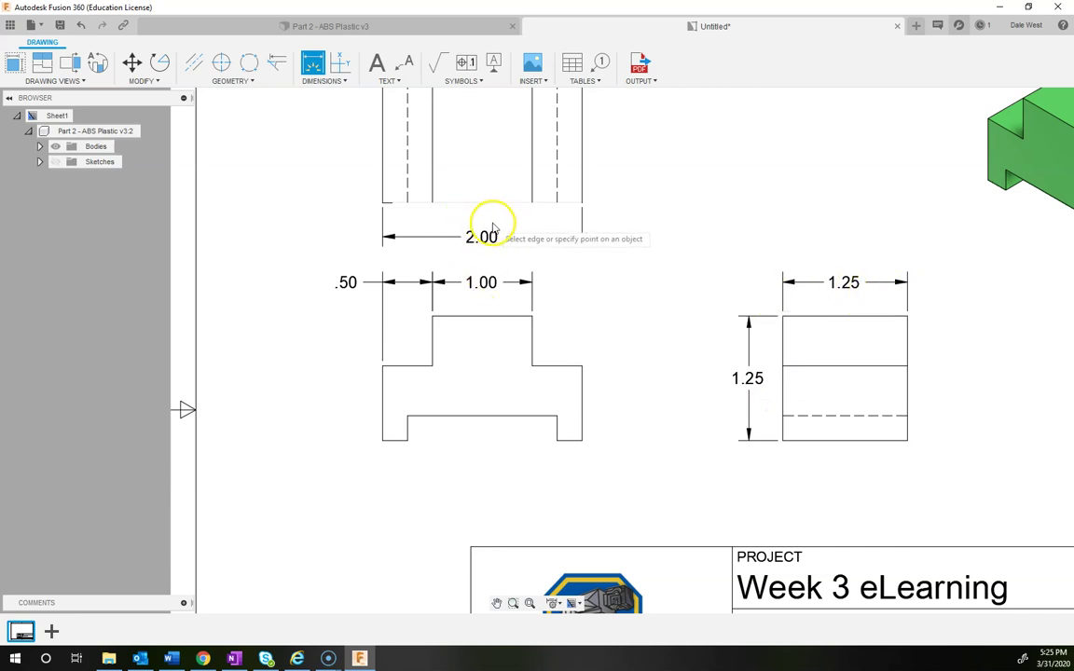
key("Escape")
- Dimension the left foot's width below the front view
scroll(658, 350, "down", 1)
middle_click_drag(703, 296, 581, 328)
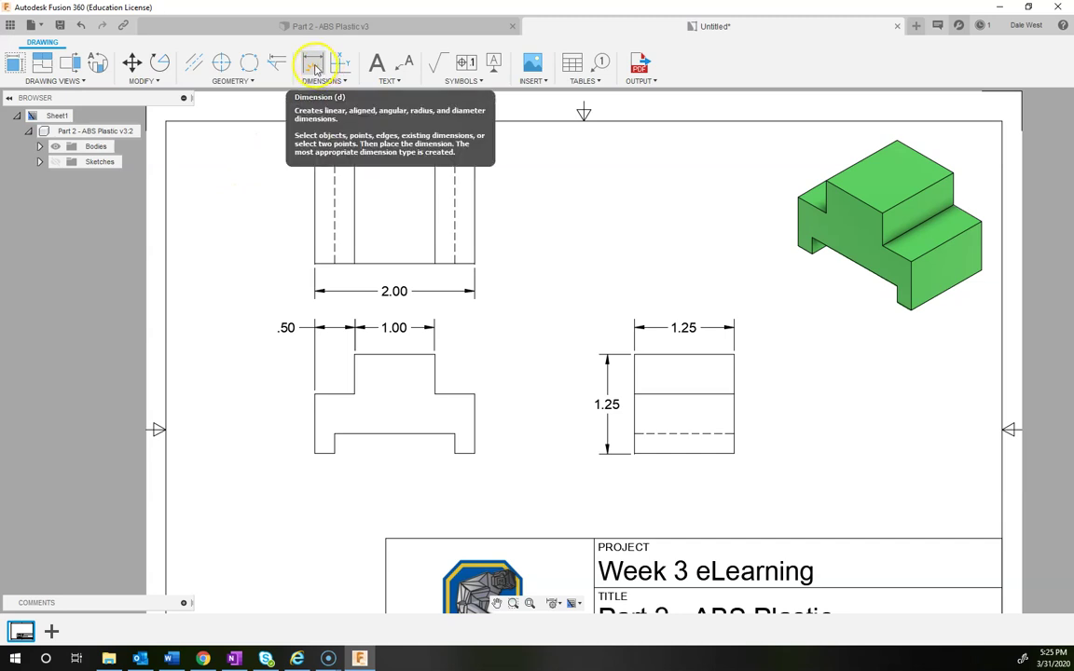
left_click(314, 66)
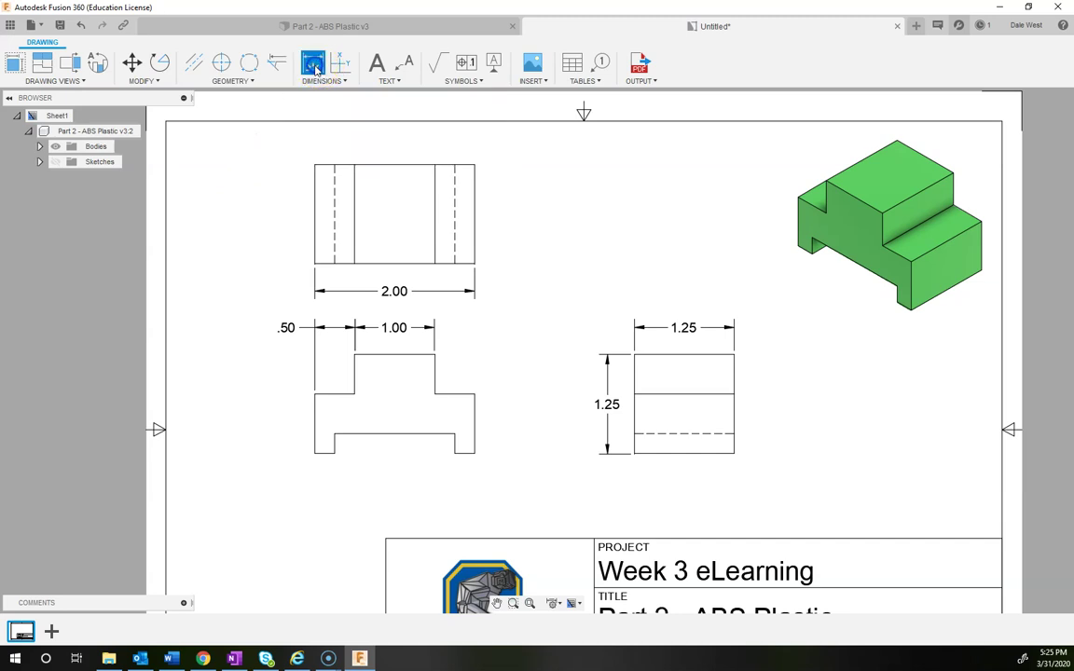
left_click(333, 451)
left_click(321, 481)
key("Escape")
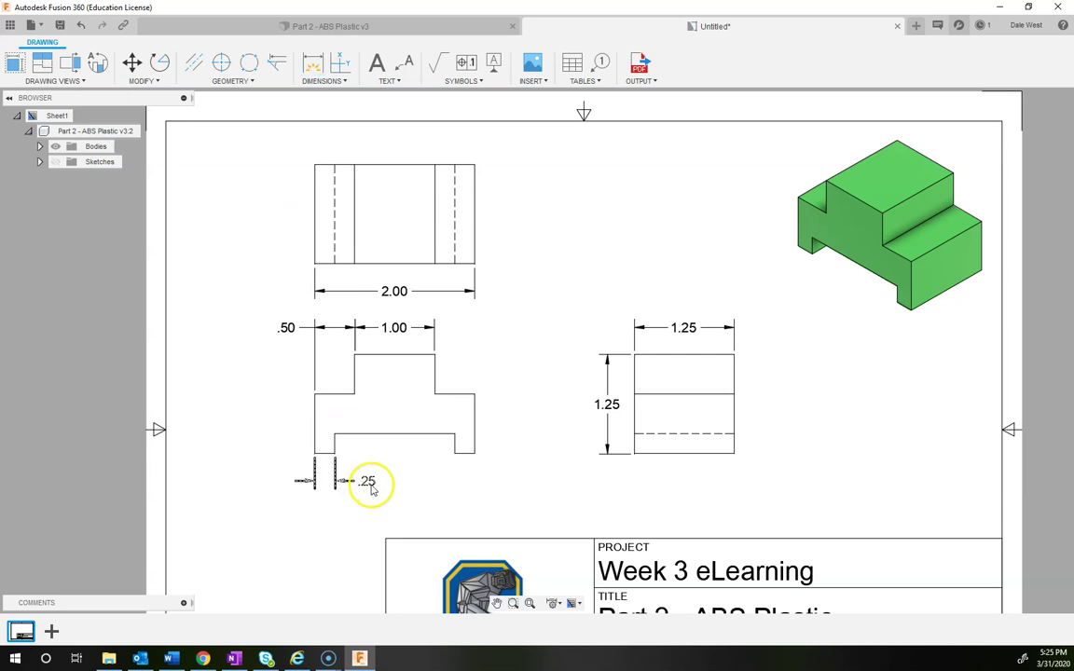
- Move the left foot's width dimension text to the left of its extension lines below the front view
left_click(367, 483)
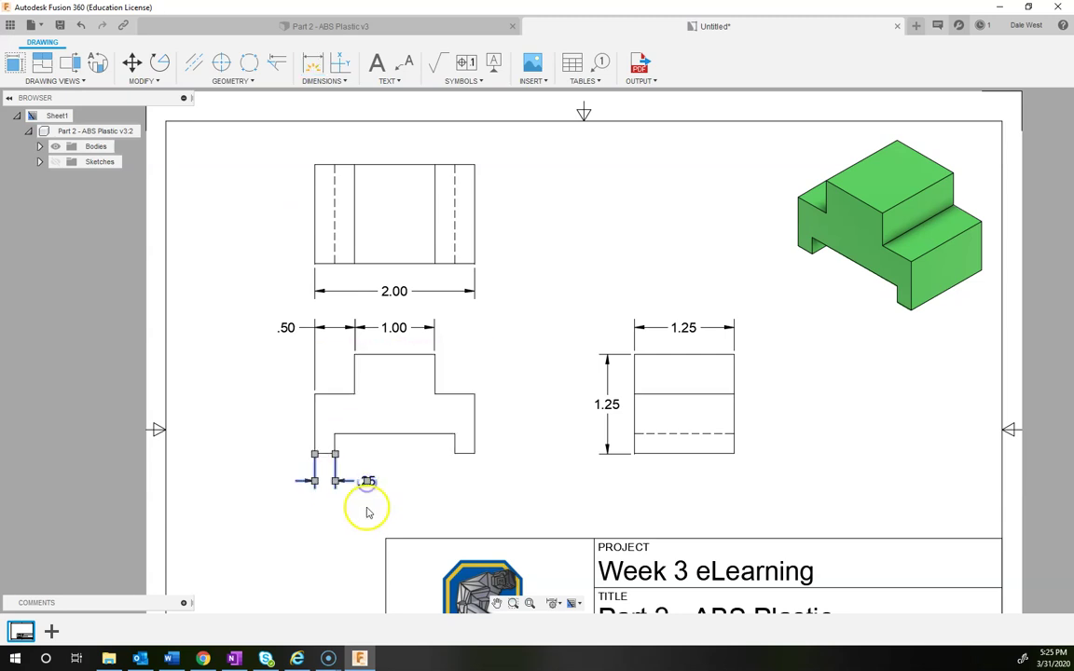
left_click_drag(369, 484, 280, 484)
left_click(373, 517)
left_click(419, 439)
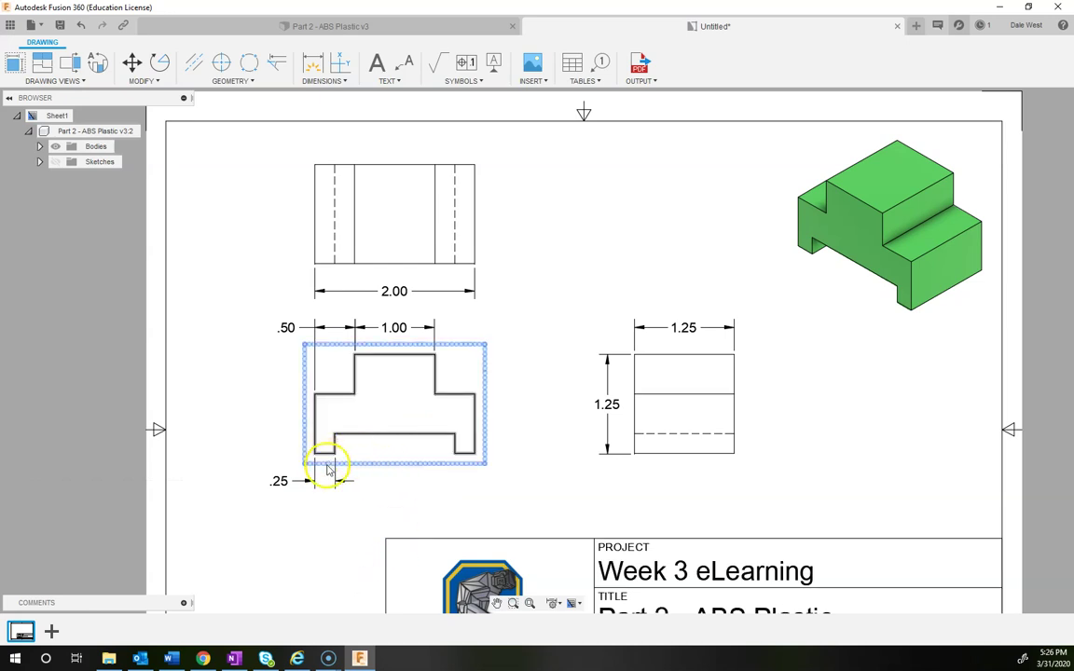
left_click(336, 82)
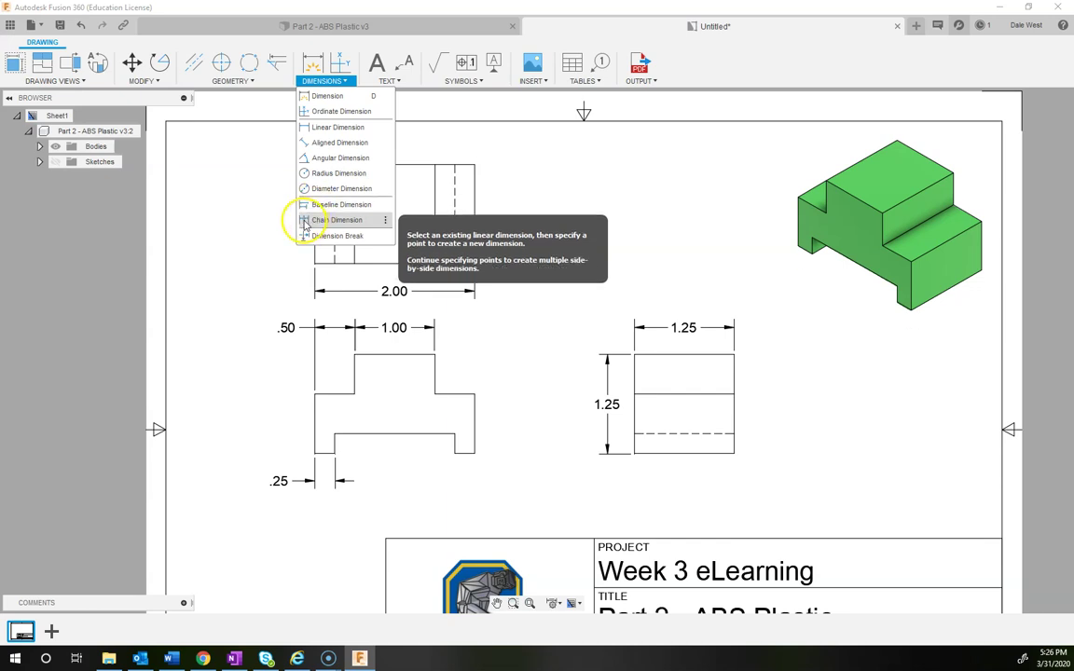
left_click(304, 224)
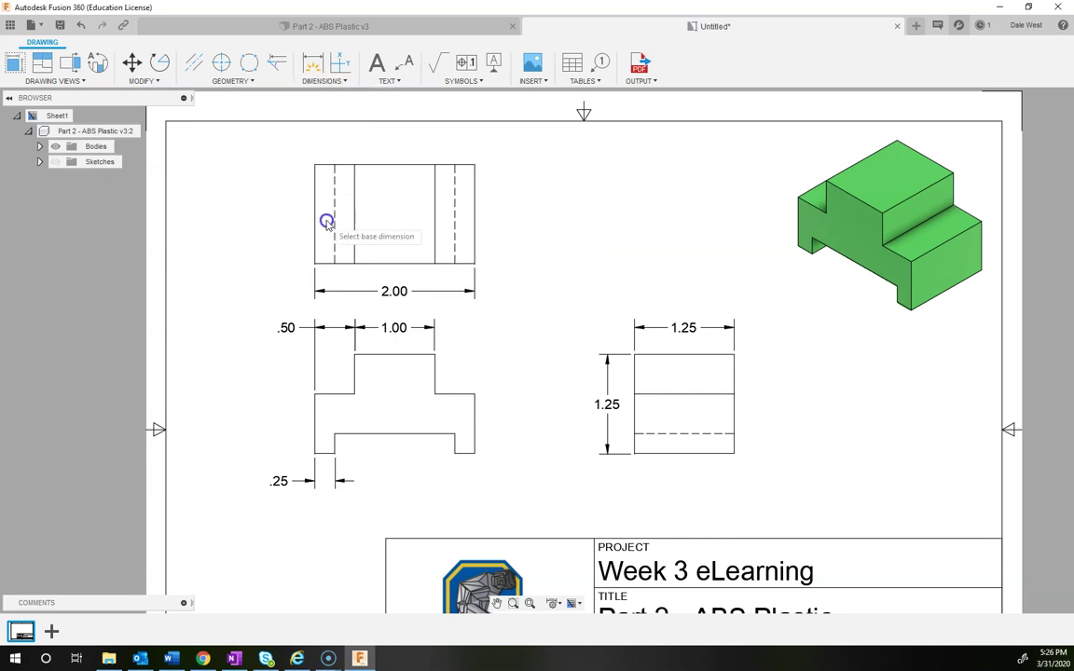
left_click(335, 471)
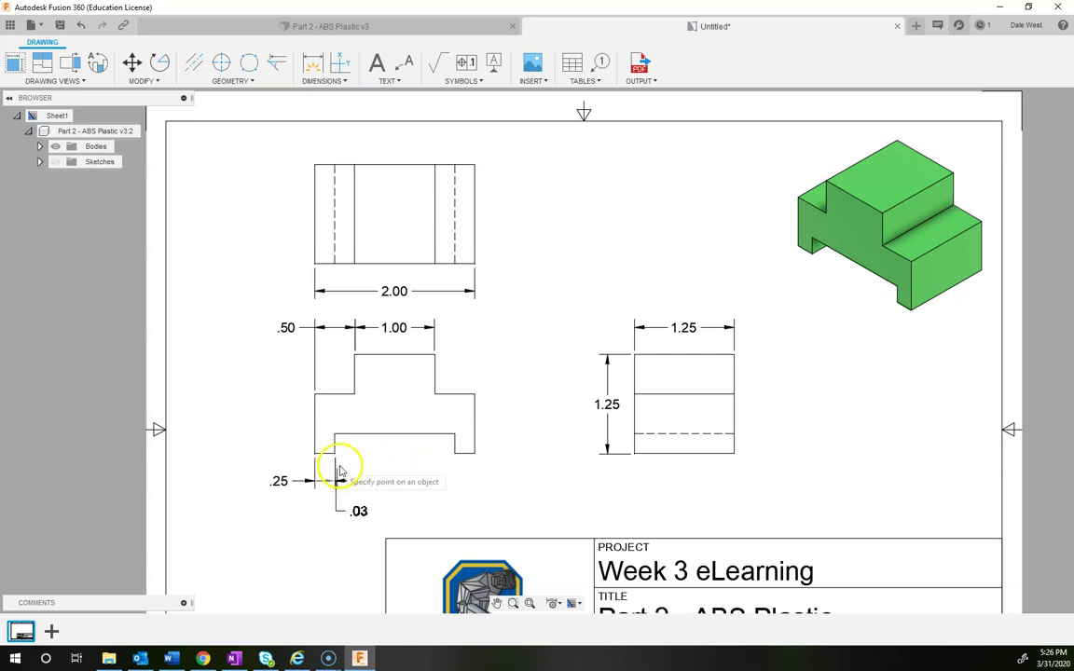
left_click(454, 457)
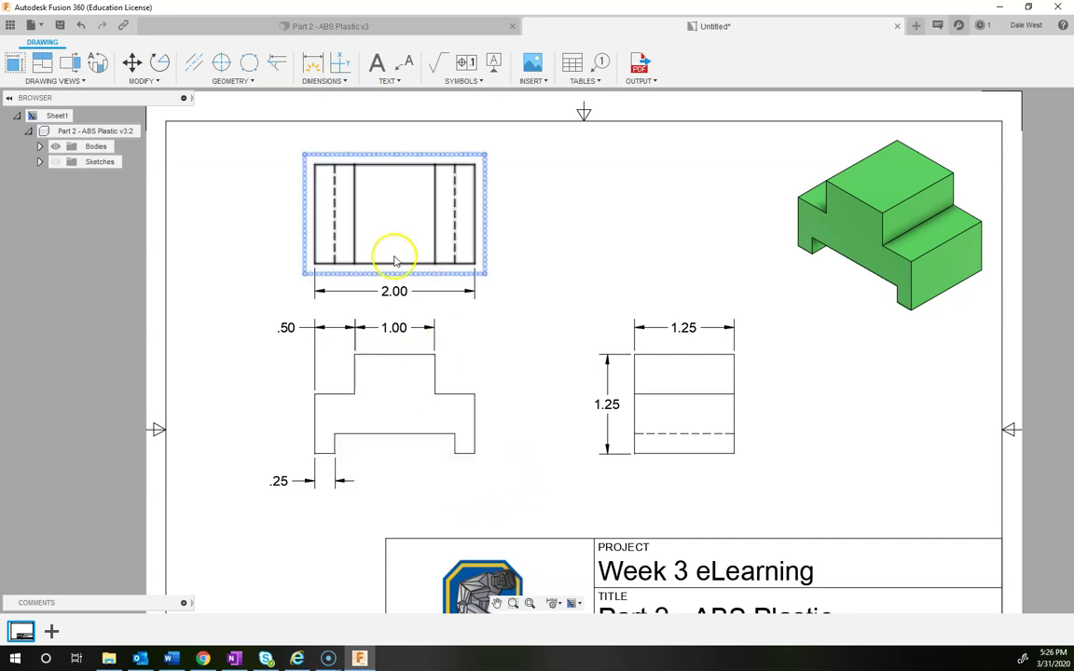
- Chain-dimension the gap between the feet from the left foot's width dimension below the front view
left_click(321, 80)
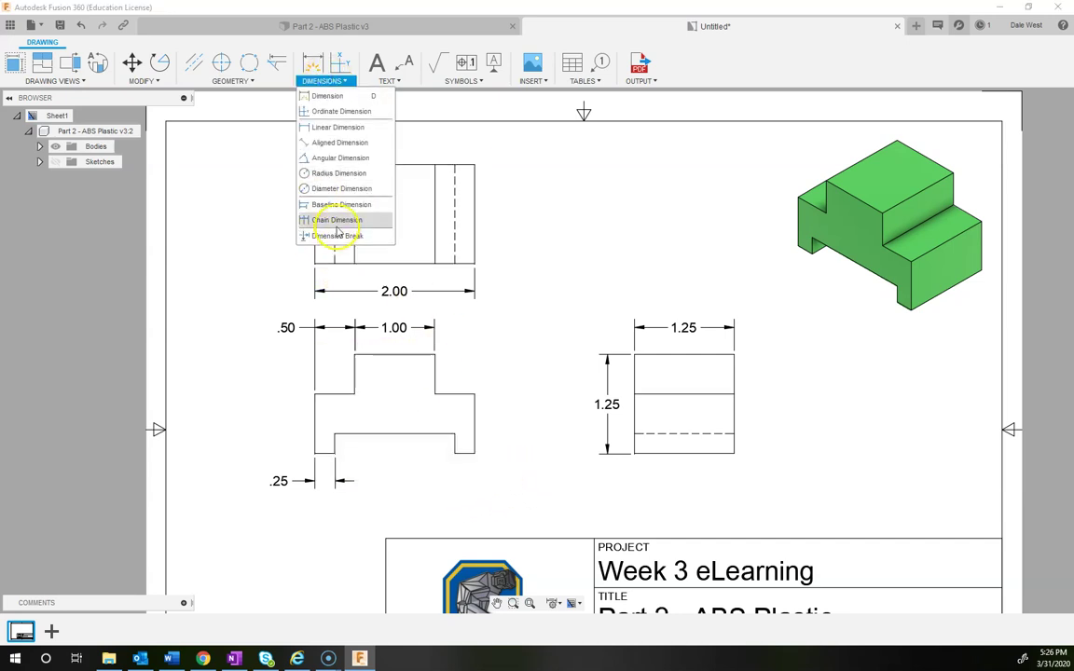
left_click(322, 220)
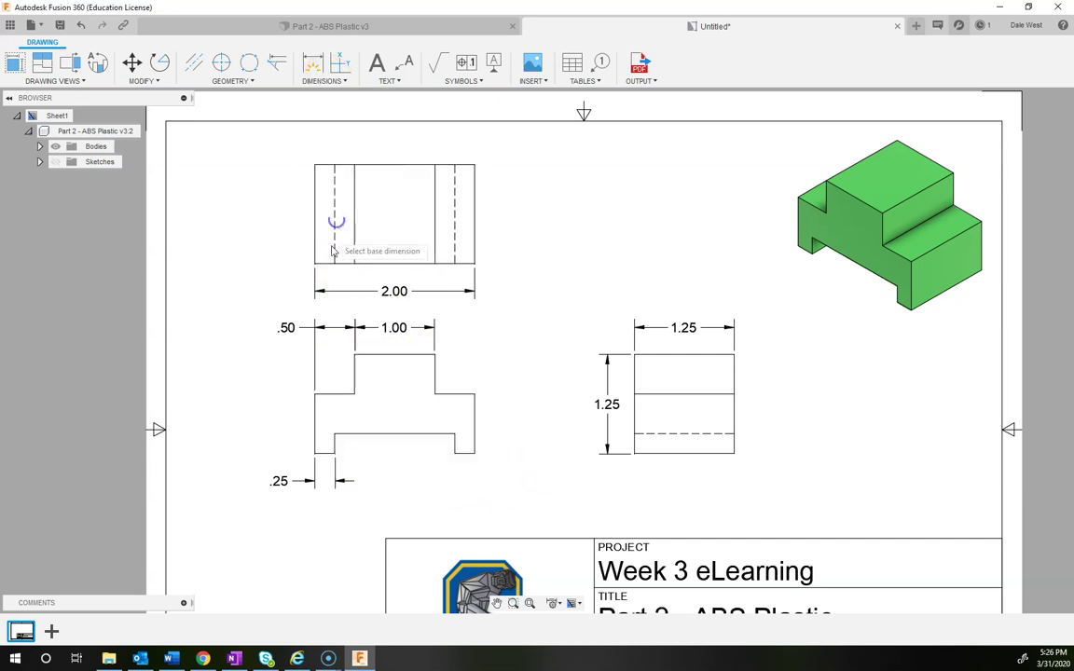
left_click(337, 478)
left_click(452, 454)
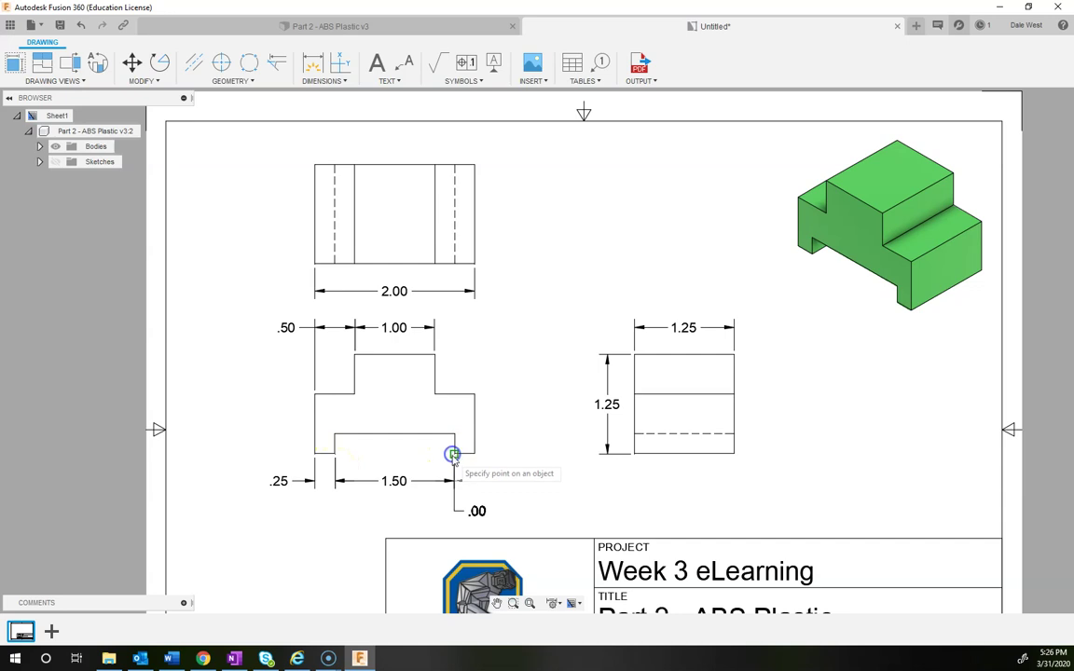
right_click(434, 462)
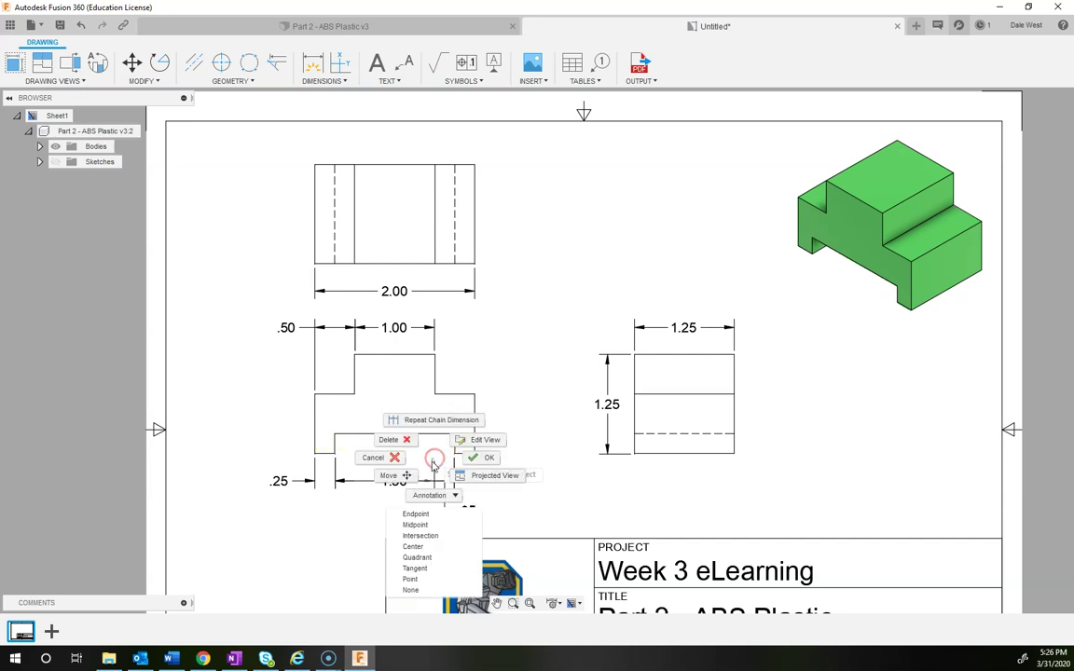
left_click(546, 470)
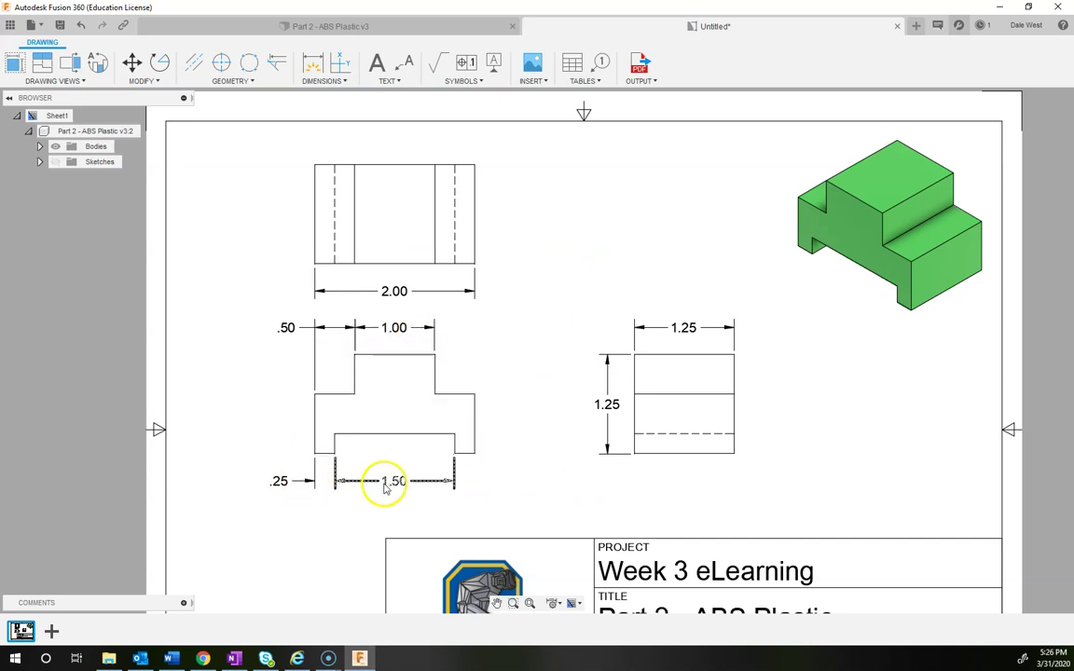
- Check the sketches of the Part 2 - ABS Plastic model and return to the drawing
left_click(301, 27)
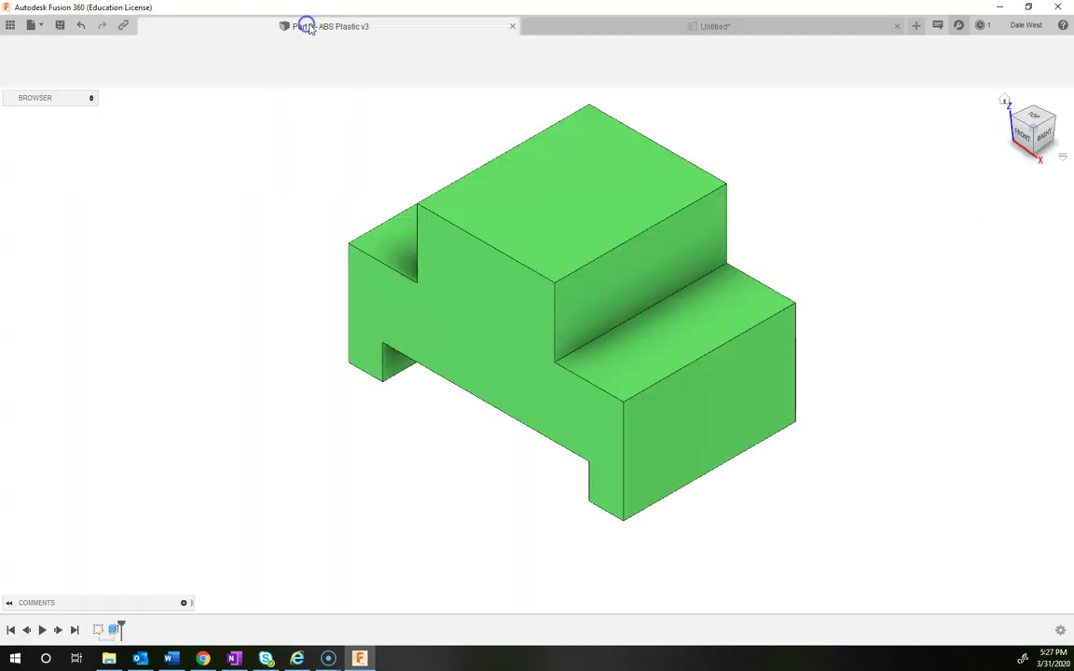
left_click(28, 192)
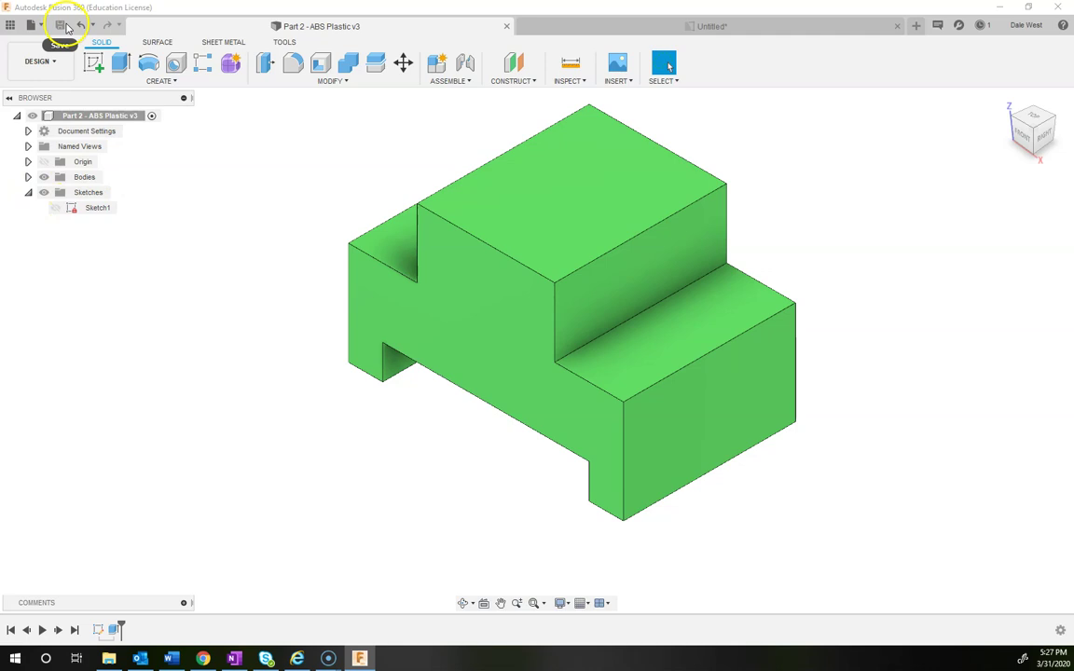
left_click(542, 25)
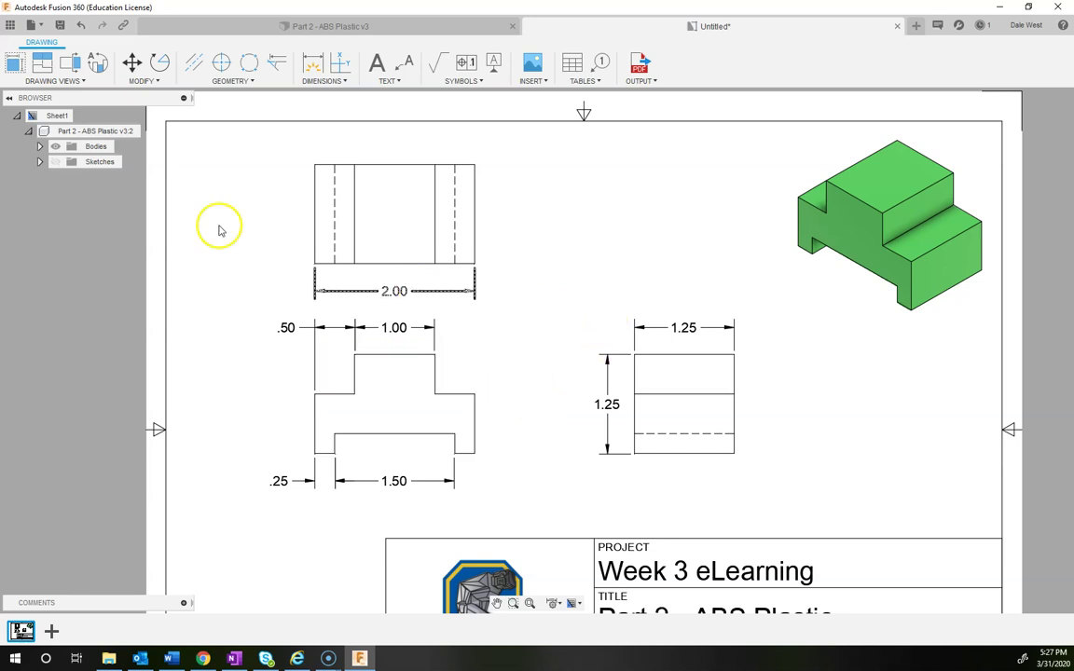
- Dimension the right foot's height along the right side of the front view
left_click(314, 62)
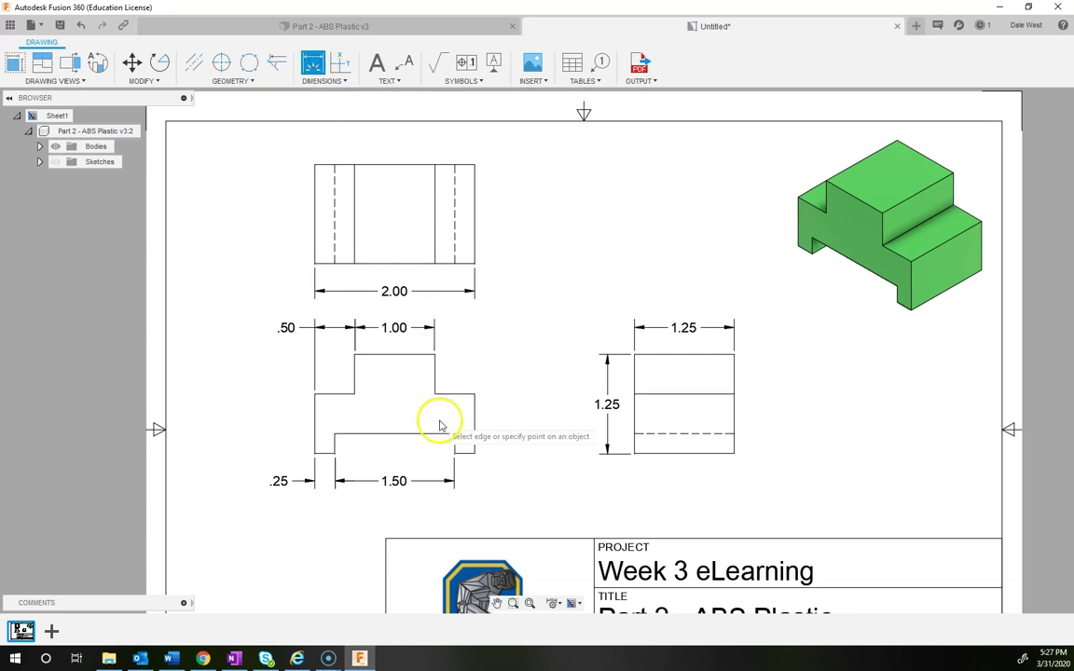
left_click(475, 454)
left_click(501, 455)
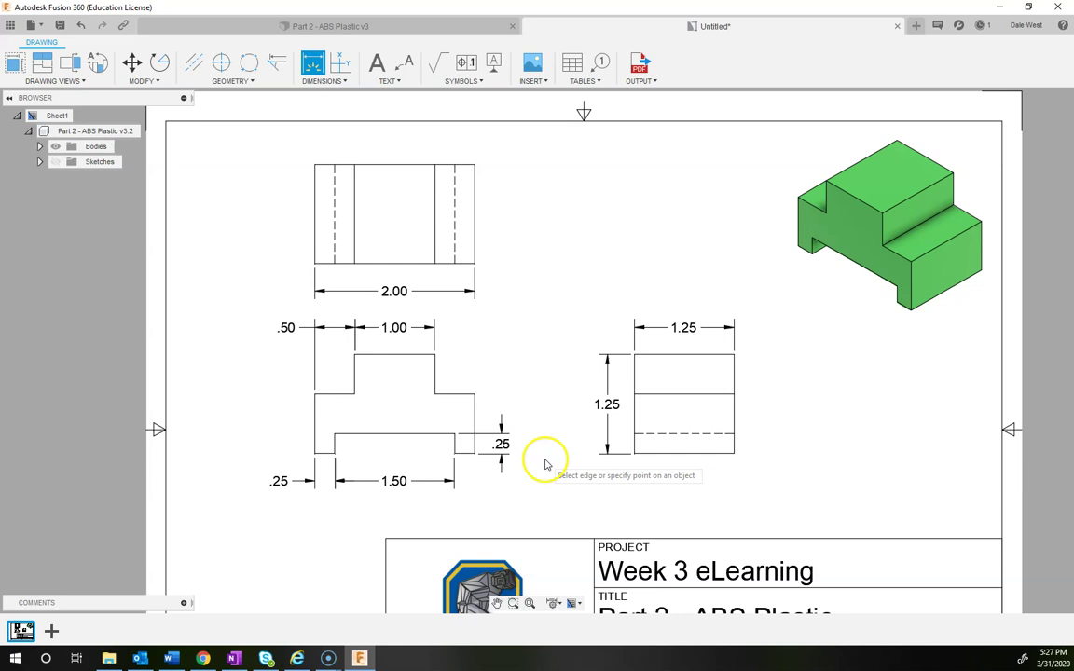
key("Escape")
- Chain-dimension the height from the top of the foot gap to the right shoulder, continuing from the right foot's height dimension
left_click(337, 85)
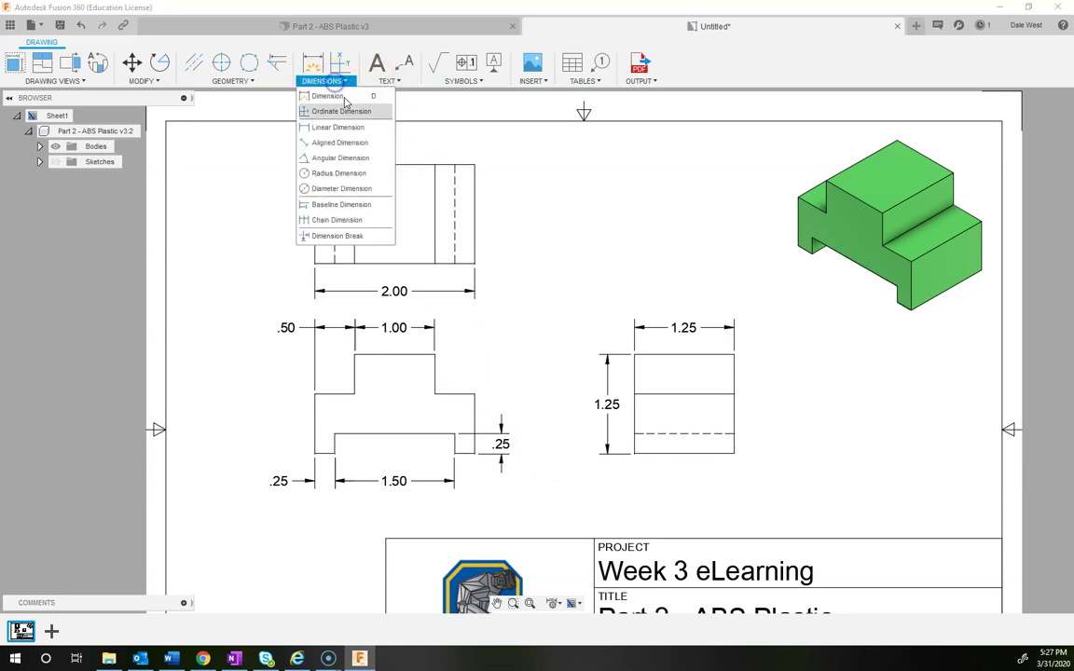
left_click(328, 215)
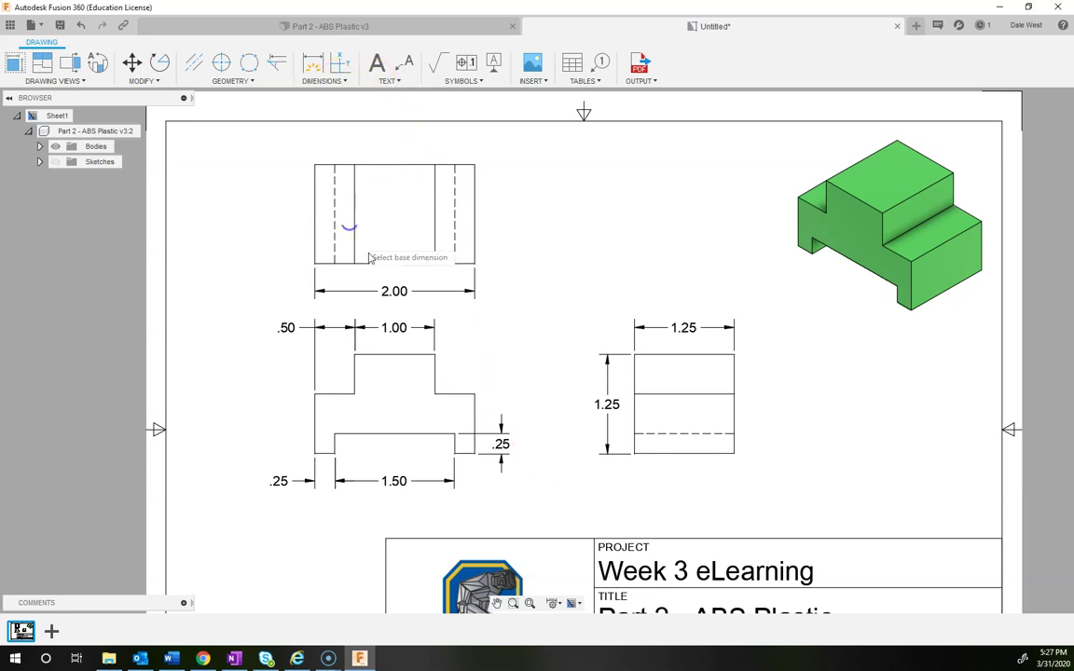
left_click(494, 438)
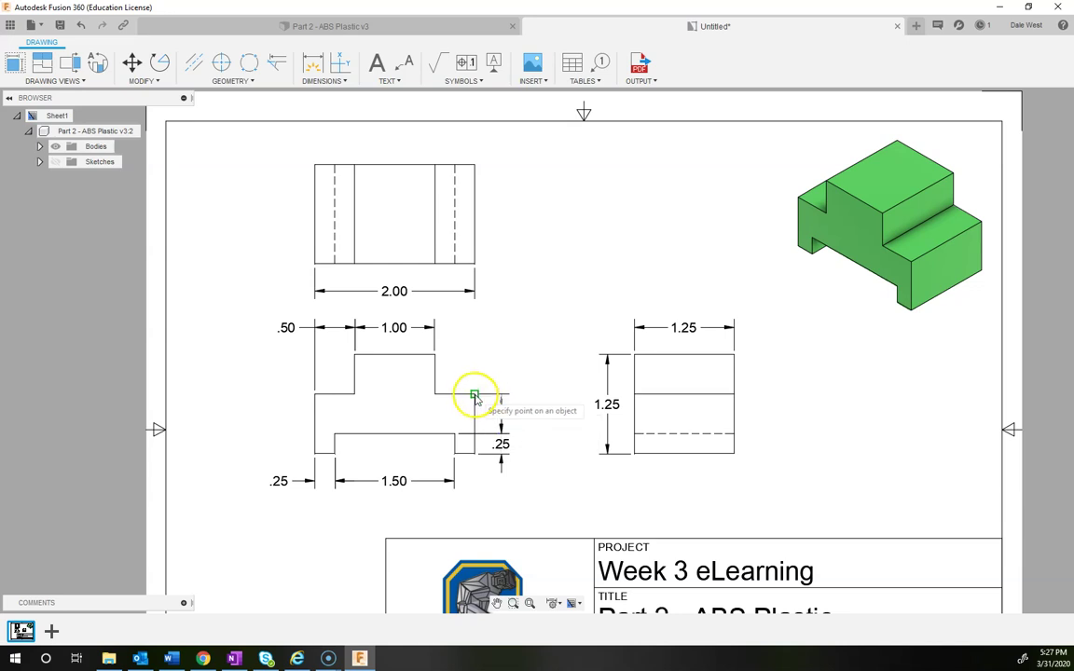
left_click(474, 396)
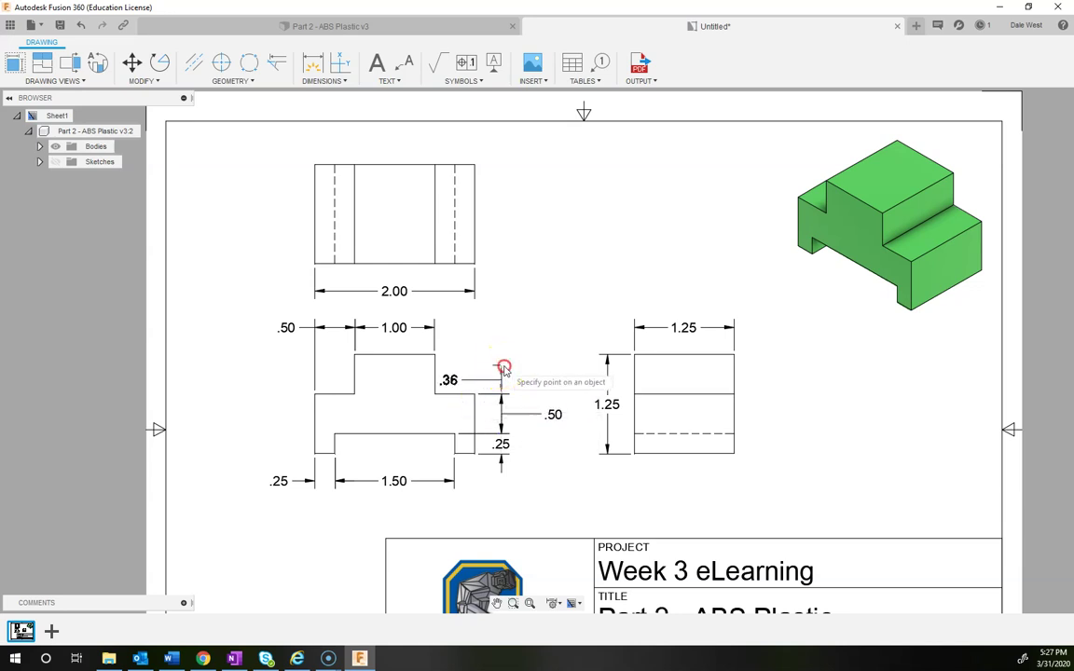
right_click(502, 366)
left_click(551, 368)
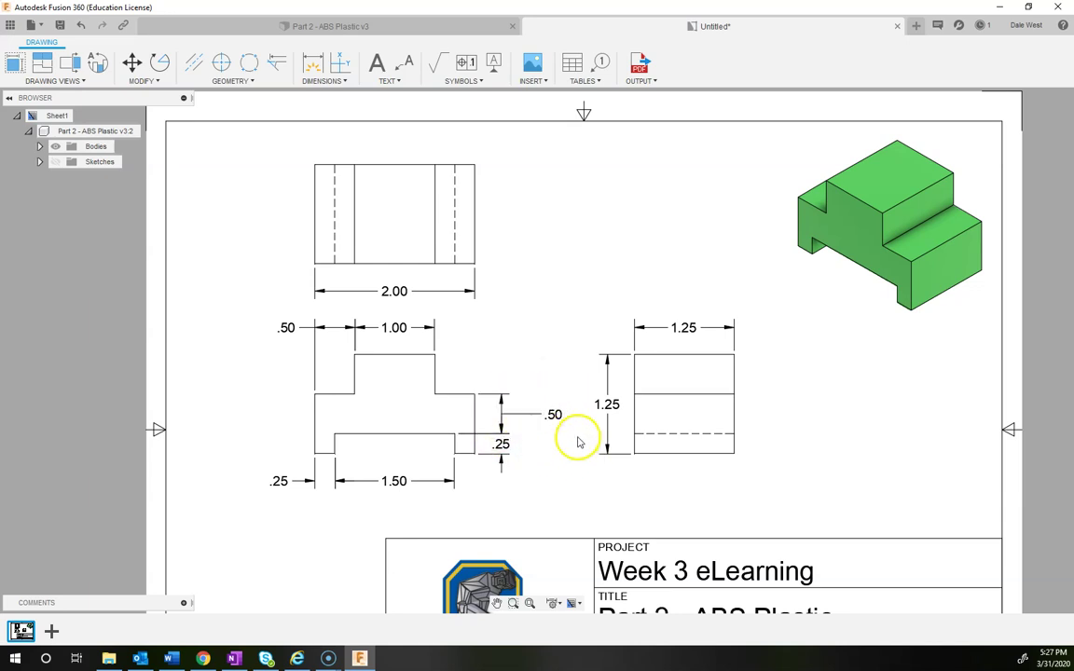
- Move the shoulder height dimension's text above its dimension line, between the front view and the right side view
left_click(555, 416)
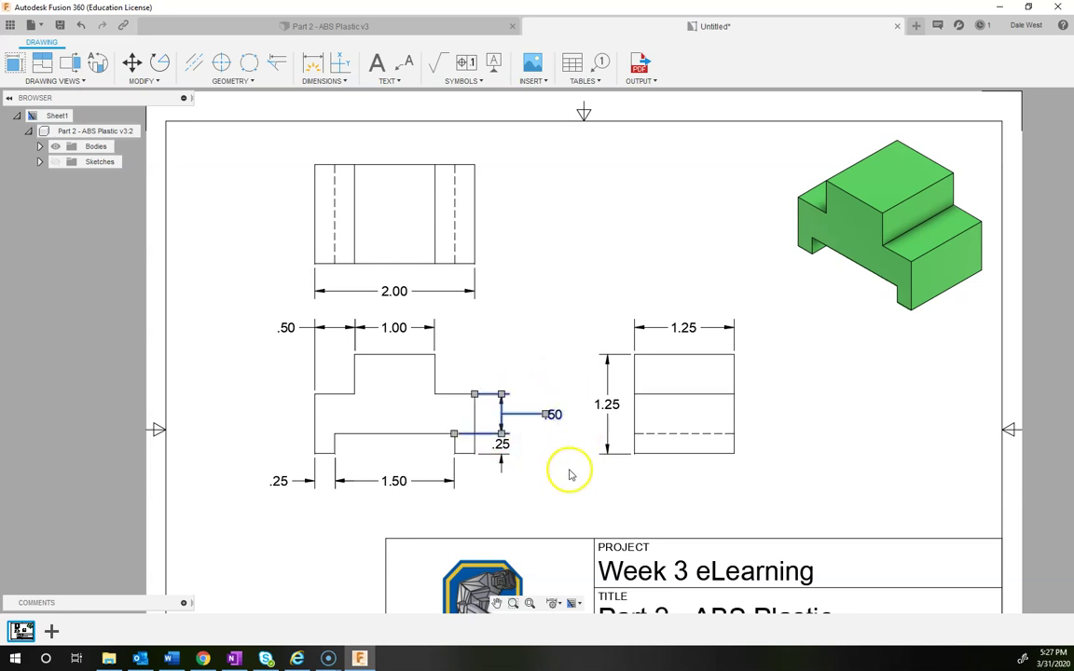
left_click(545, 414)
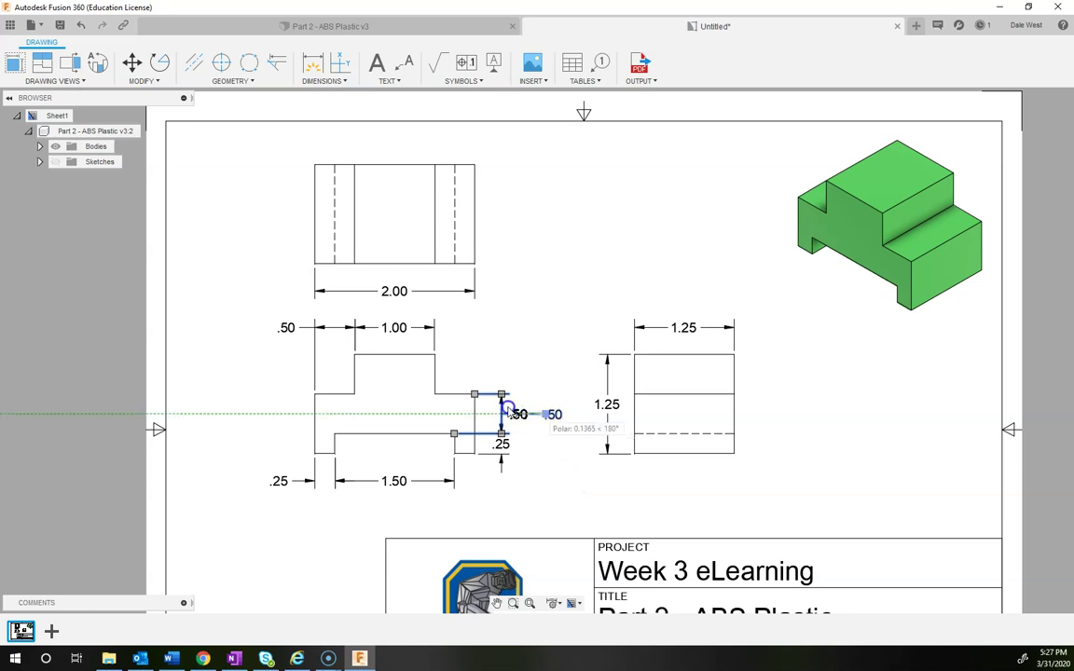
left_click(499, 370)
key("Escape")
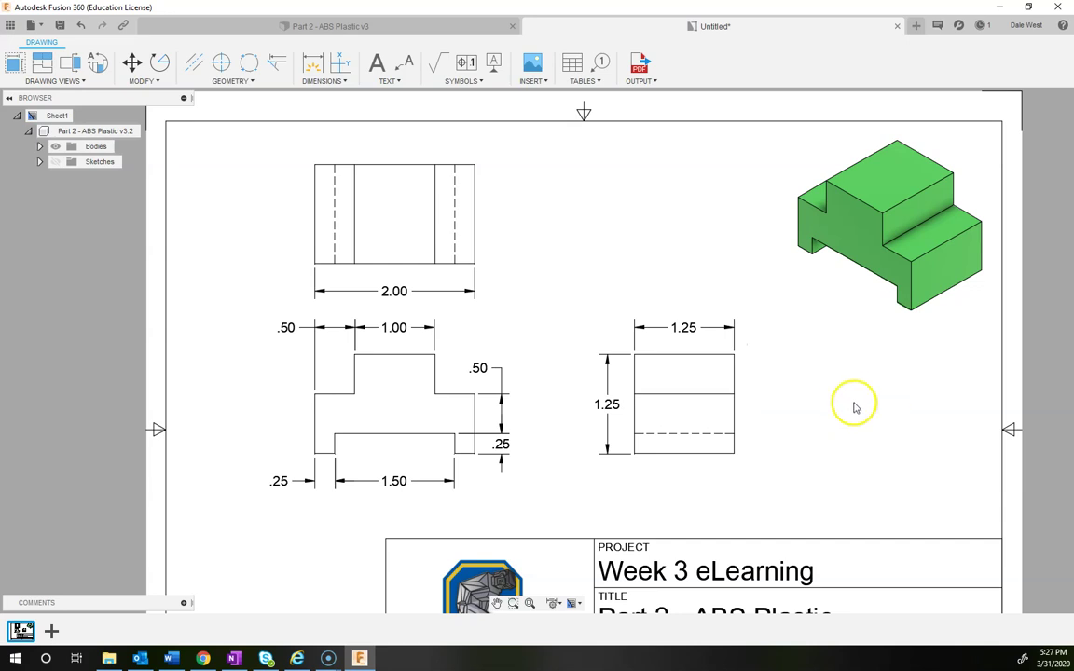
- Add a note beside the title block: 'FOR THIS DRAWING WE USED AN ASME TEMPLATE TO CREATE UNIDIRECTIONAL DIMENSIONS. WE ALSO USED CHAIN DIMENSIONS IN THE DRAWING.'
scroll(847, 405, "down", 3)
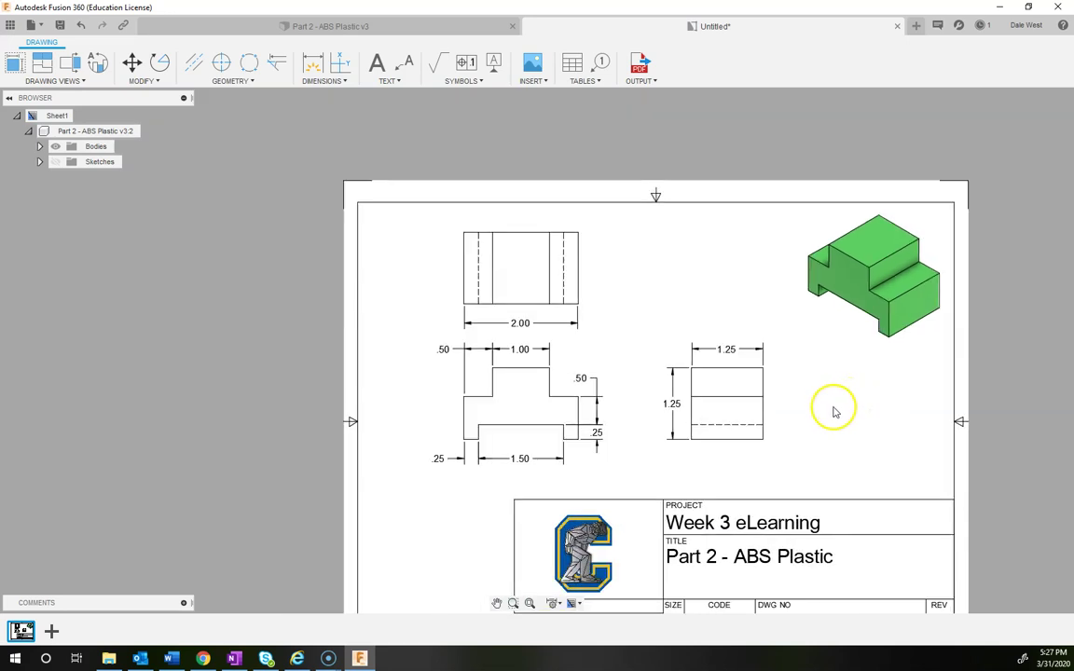
scroll(816, 387, "down", 2)
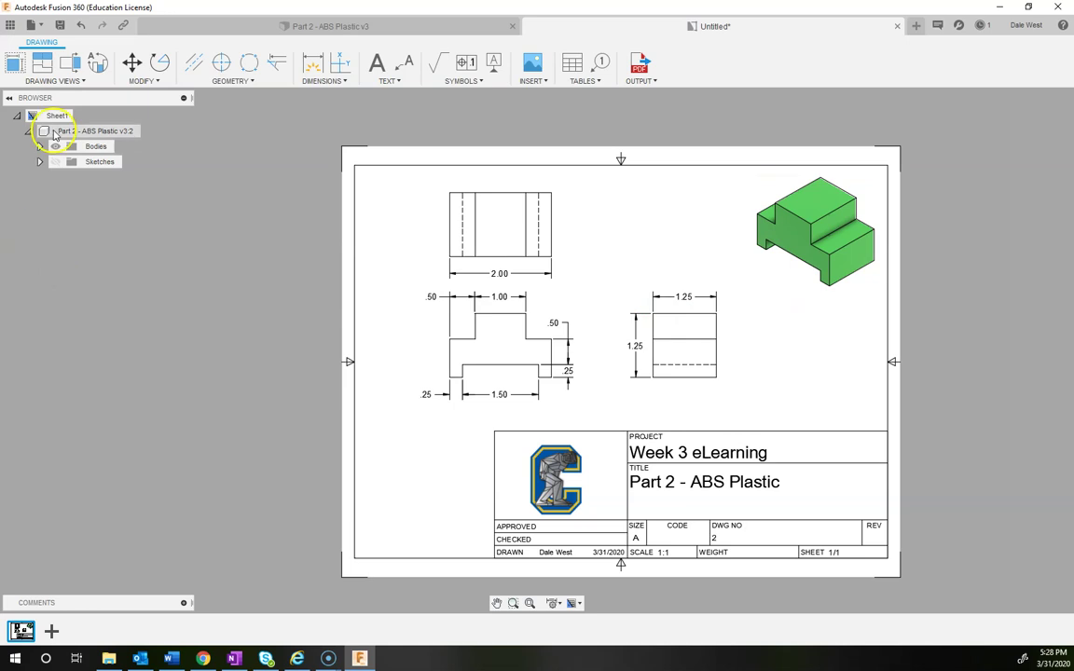
left_click(377, 63)
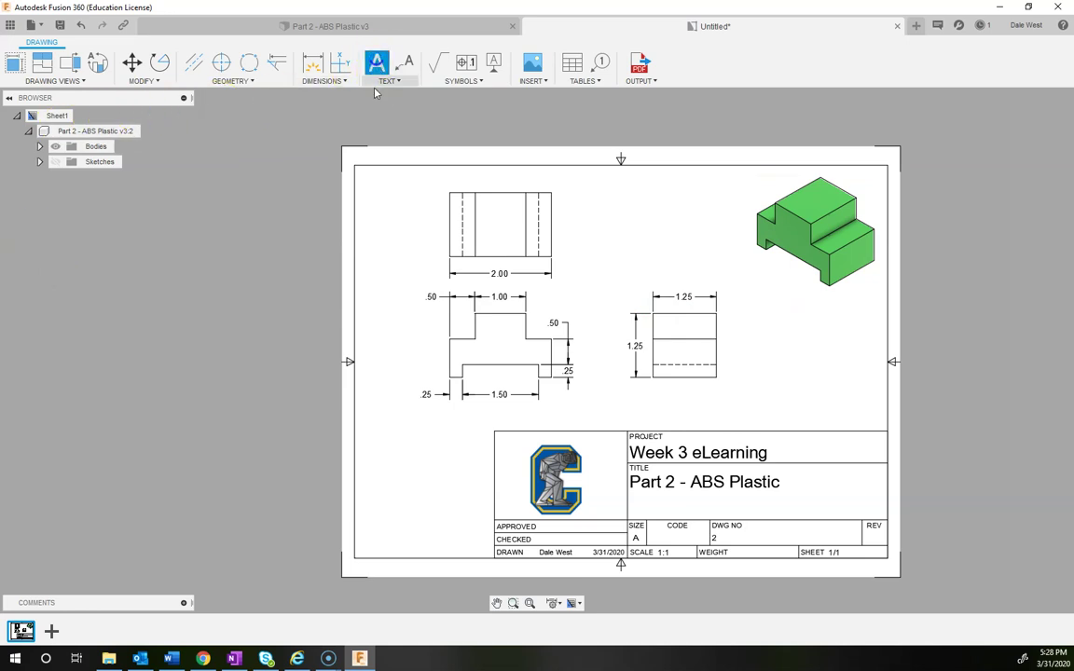
left_click(361, 433)
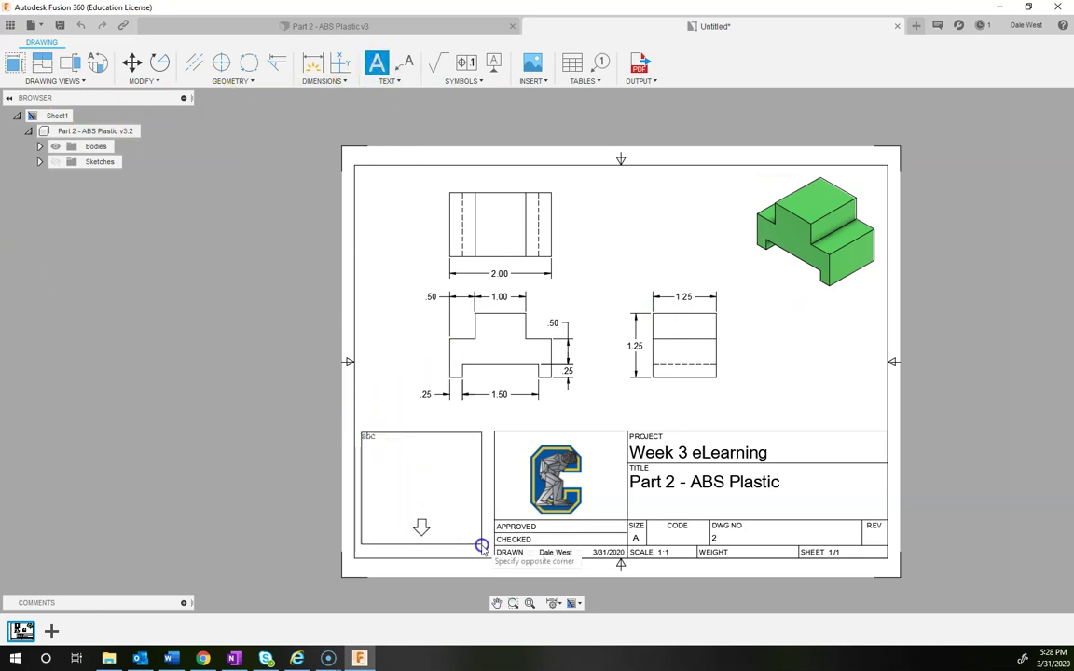
left_click(484, 552)
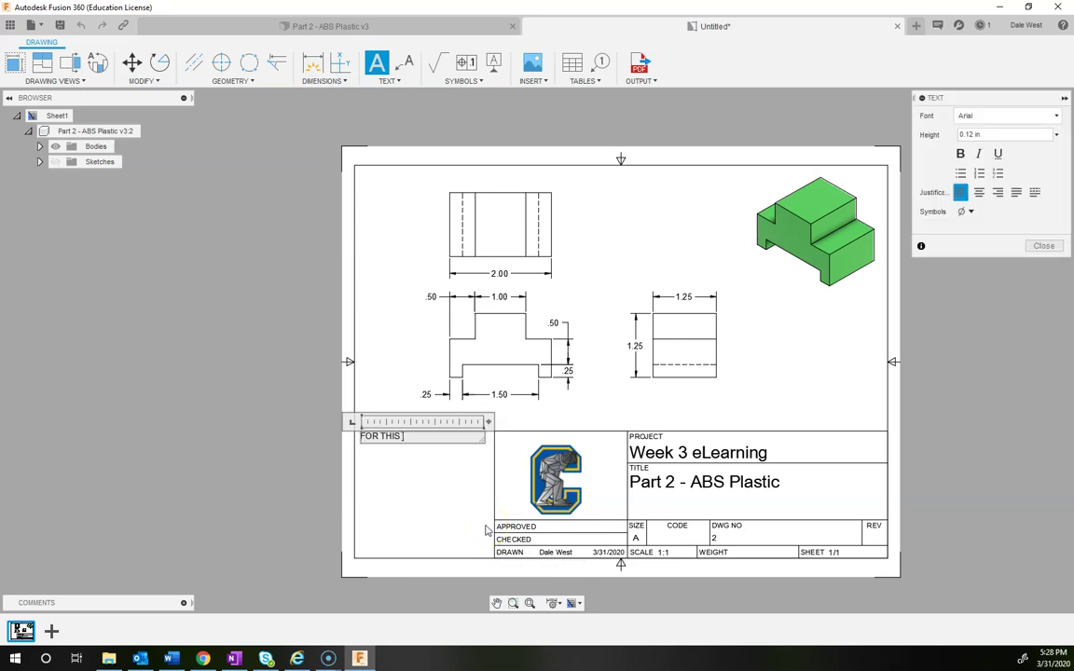
type("FOR THIS DRAWING WE USED")
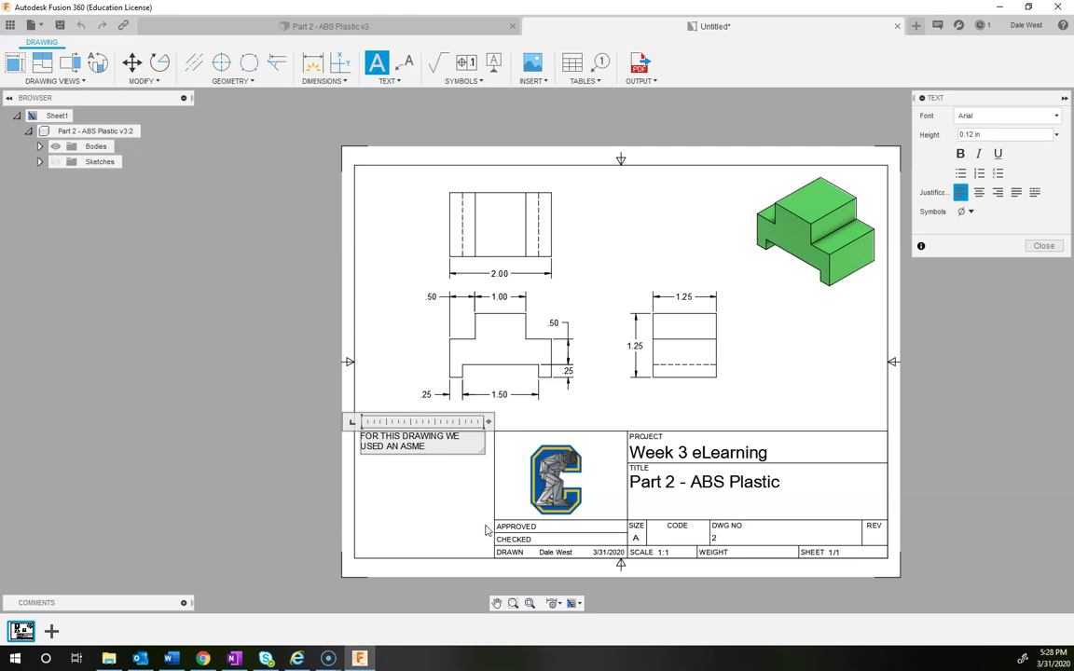
type("AN ASME TEMPLATE TO CREATE UNIDIRECTIONAL")
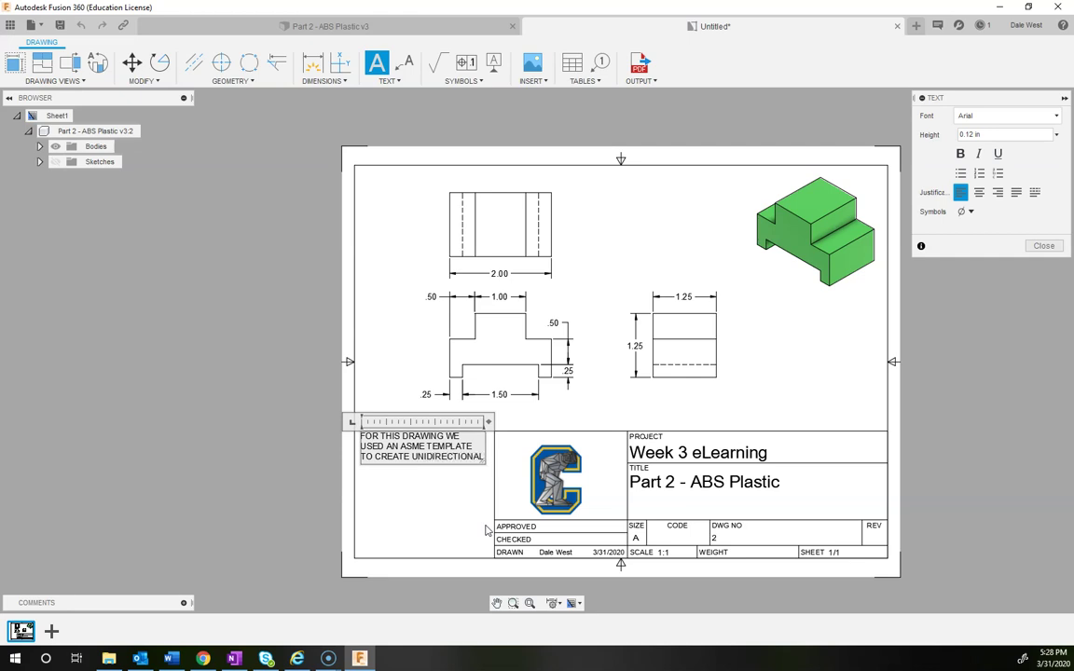
type("DIMENSIONS. WE ALSO")
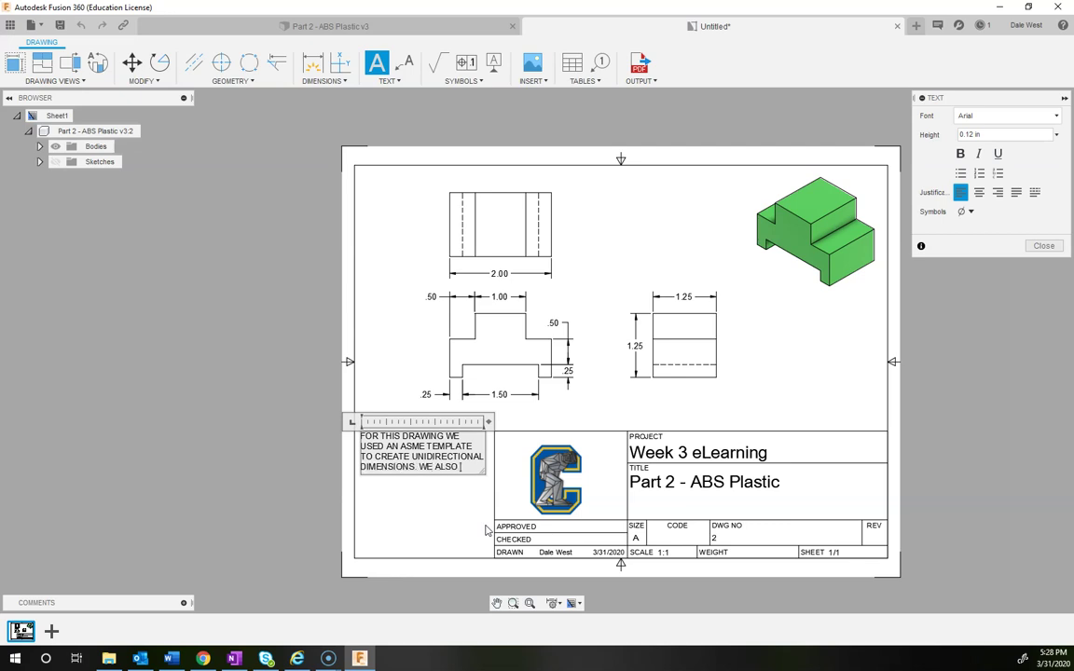
type("D CHAIN DIMENSIONS")
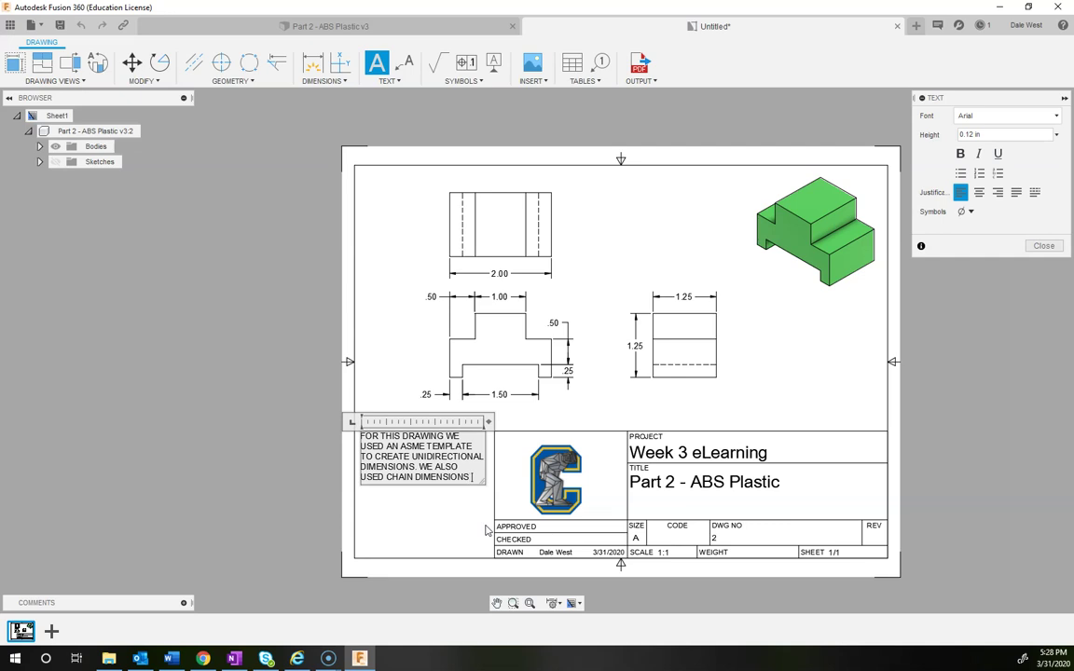
type("IN THE DRAWING.")
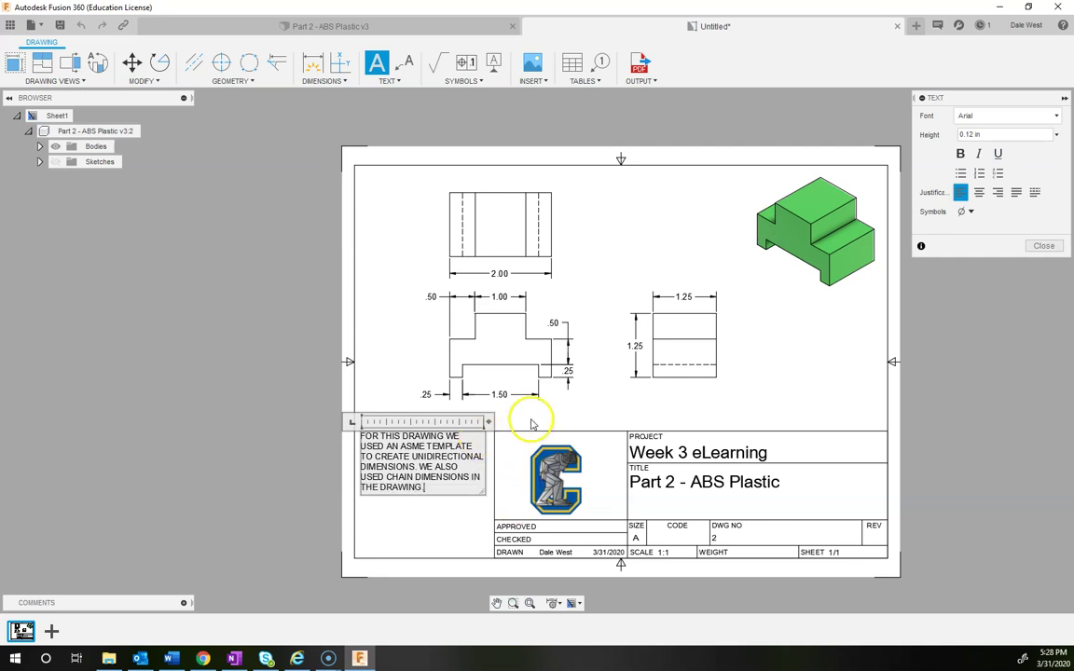
left_click(1043, 245)
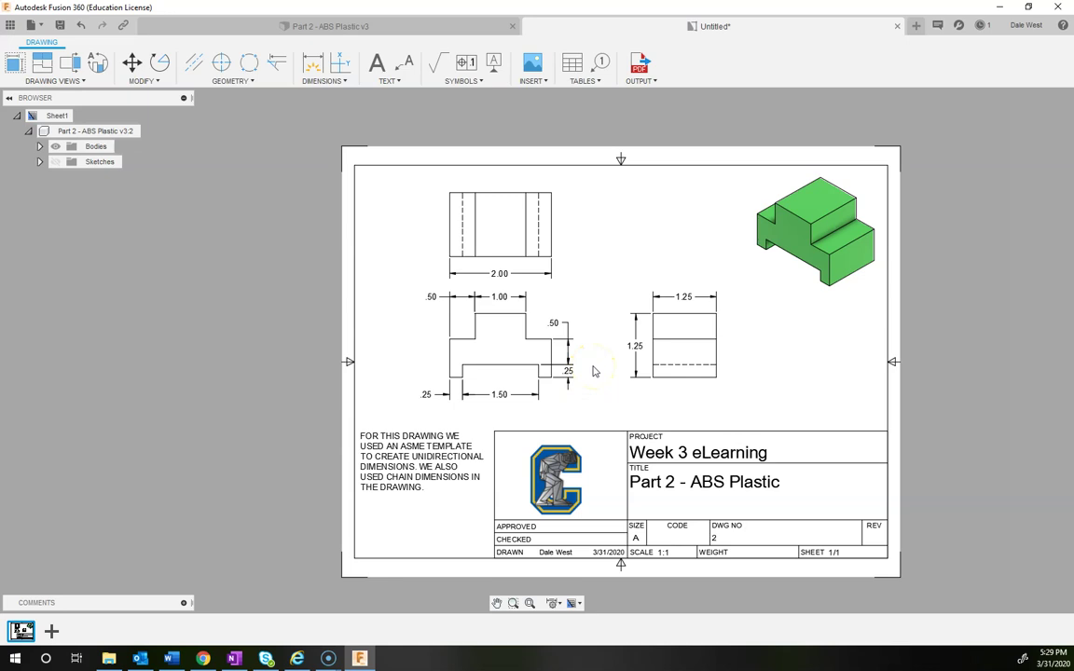
- Save the drawing as 'Part 2 - ABS Plastic Drawing' in the Week 3 eLearning folder and capture a screen snip of the drawing sheet
left_click(60, 25)
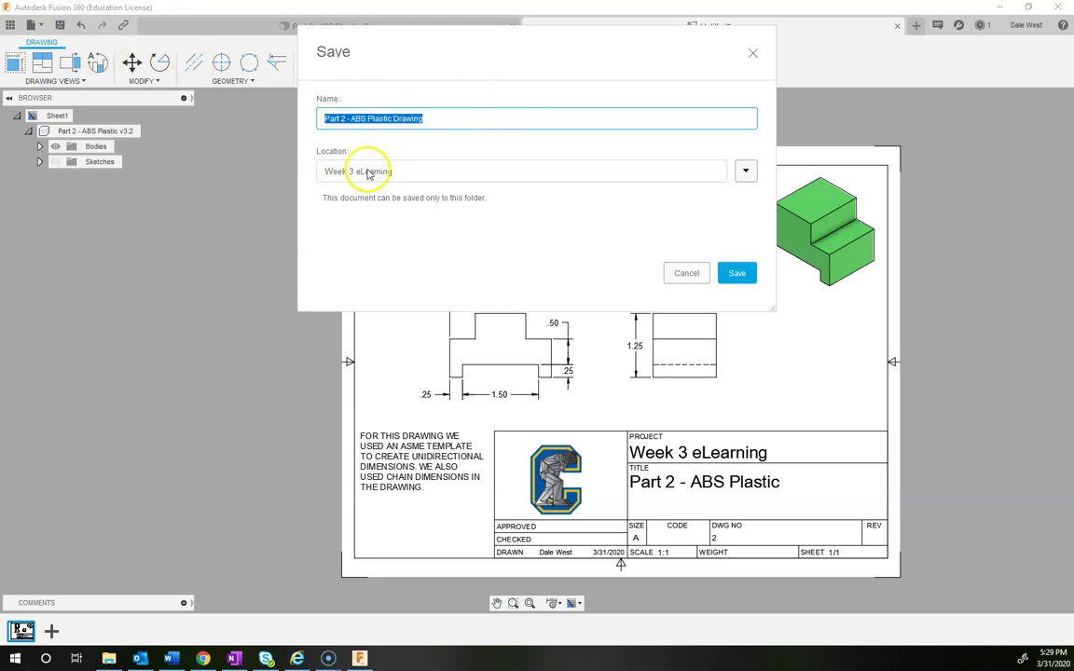
left_click(740, 273)
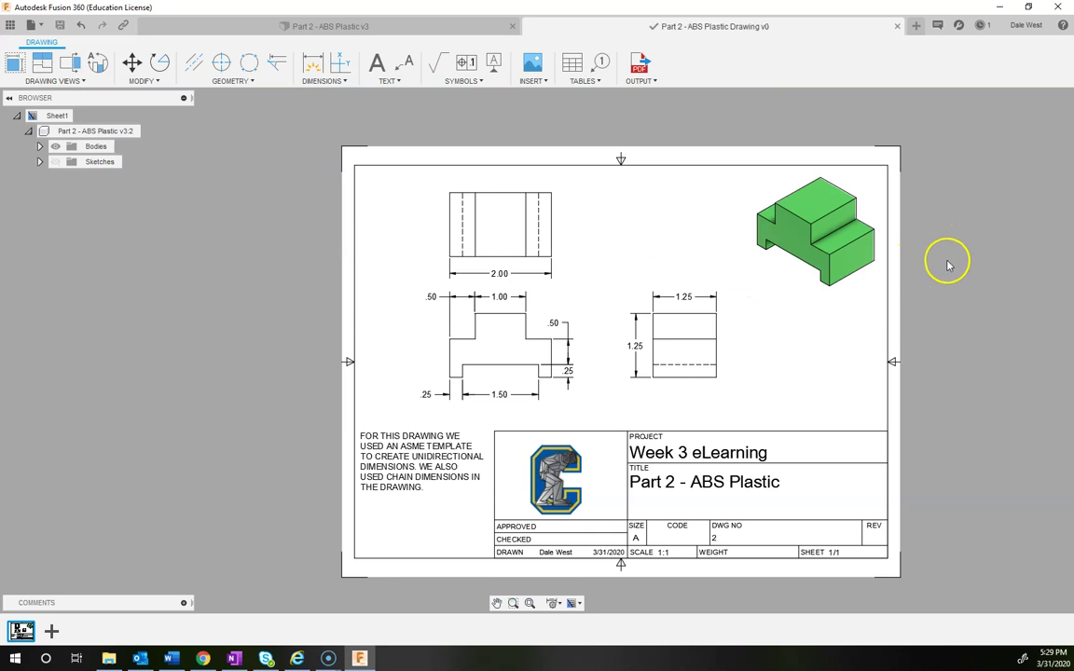
key("super+shift+s")
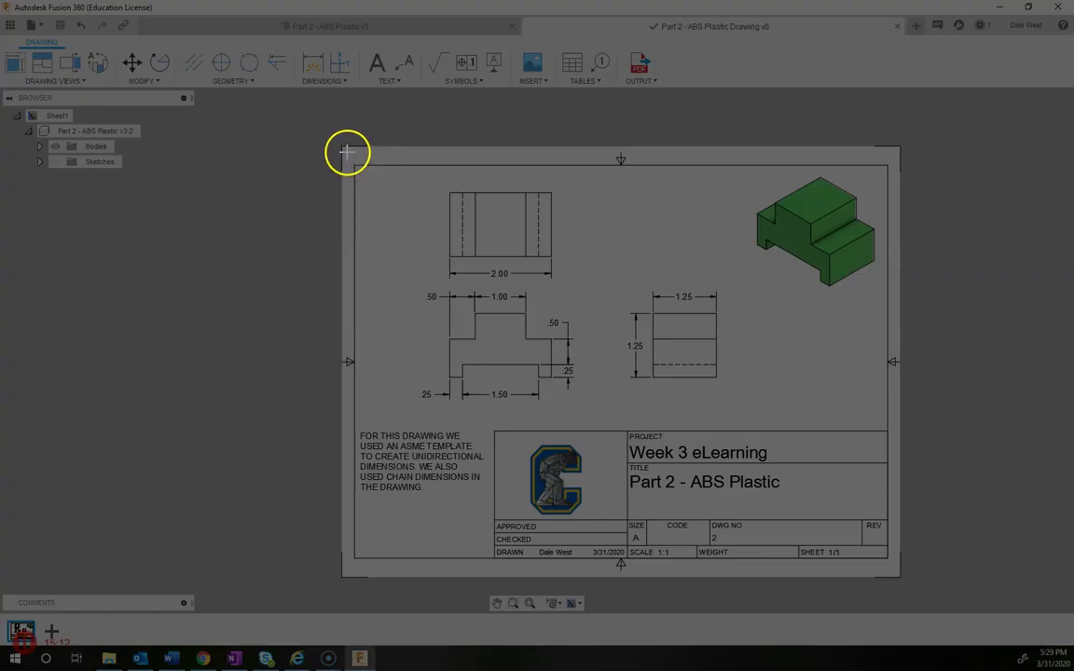
left_click_drag(346, 154, 893, 567)
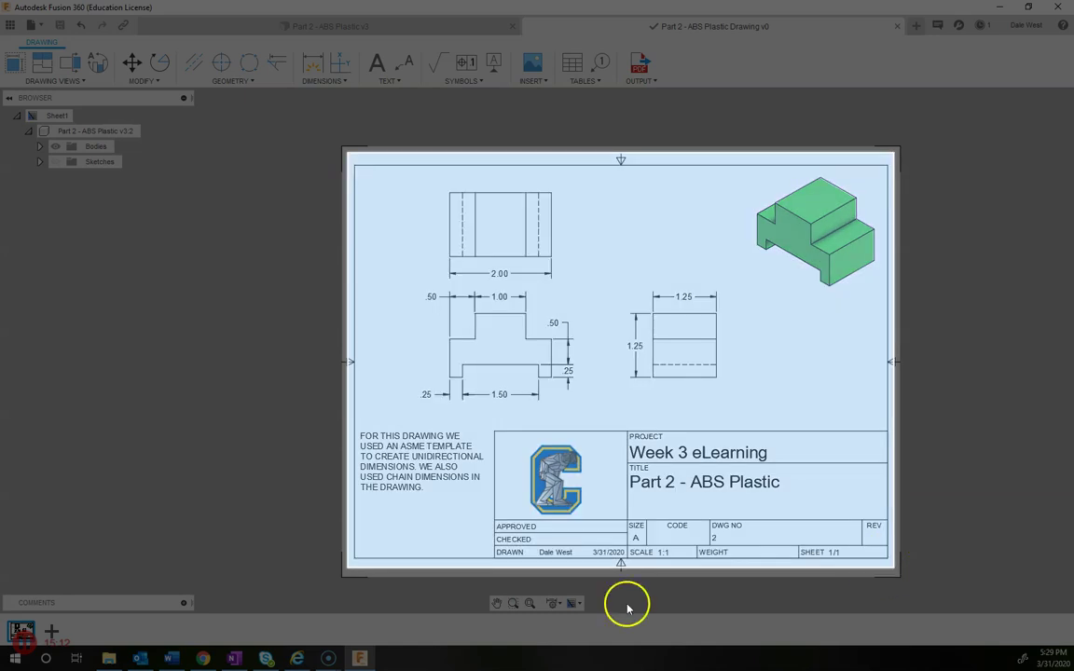
- Switch to OneNote, paste the sheet snip into the empty cell beside the Part #2 sketch, and shrink the image so the full sheet fits
left_click(234, 658)
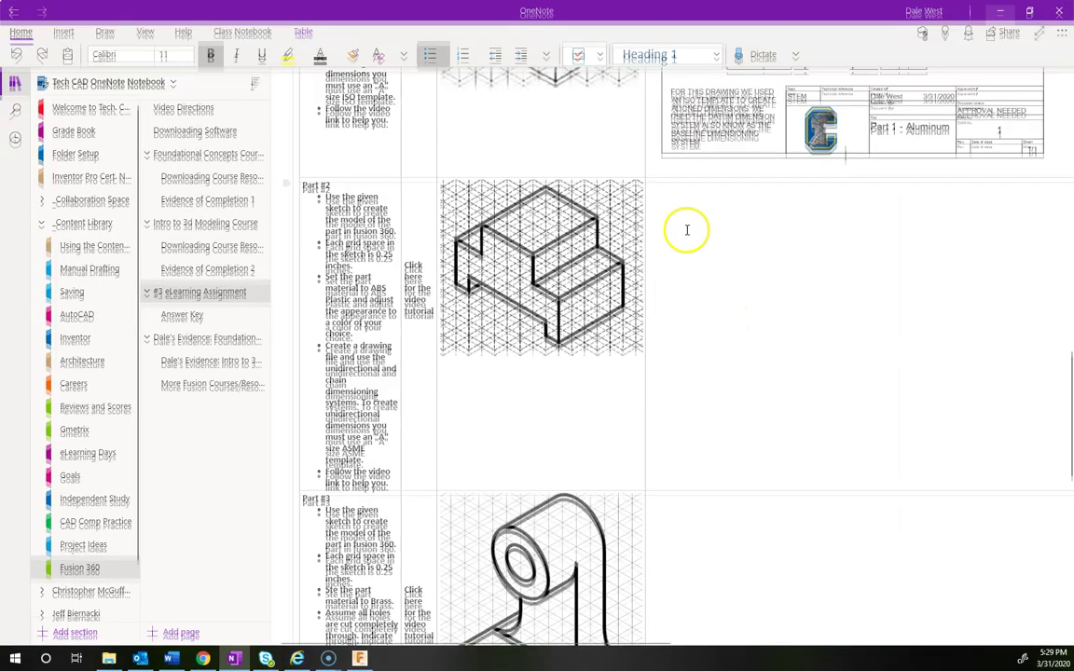
left_click(683, 205)
key("ctrl+v")
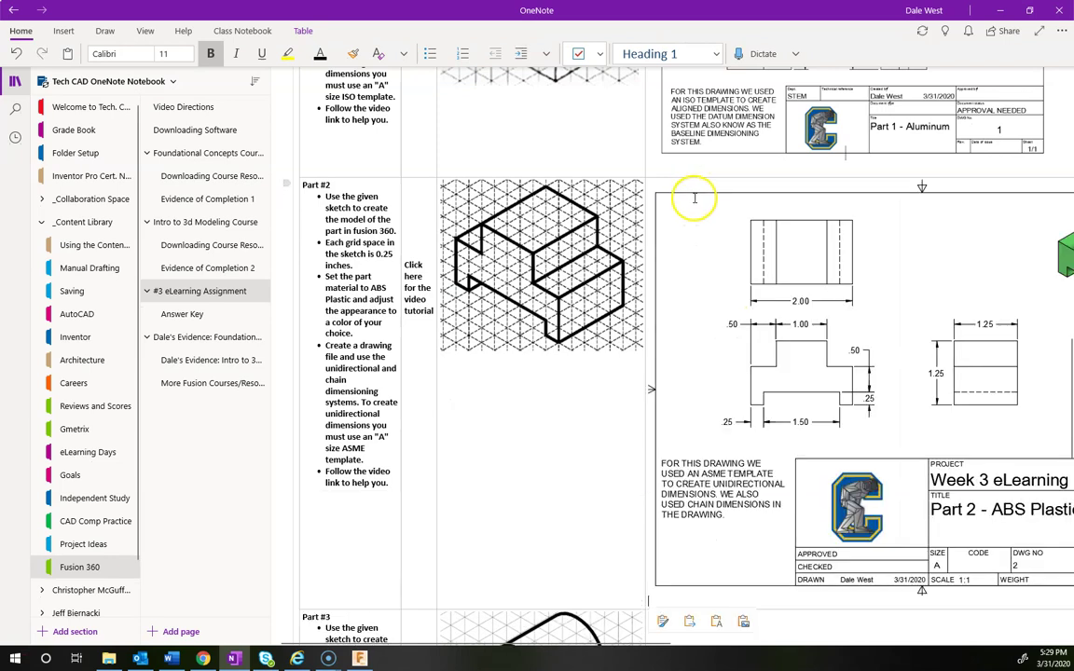
left_click(690, 232)
mouse_move(656, 193)
left_mouse_down()
mouse_move(767, 278)
mouse_move(798, 287)
mouse_move(785, 270)
left_mouse_up()
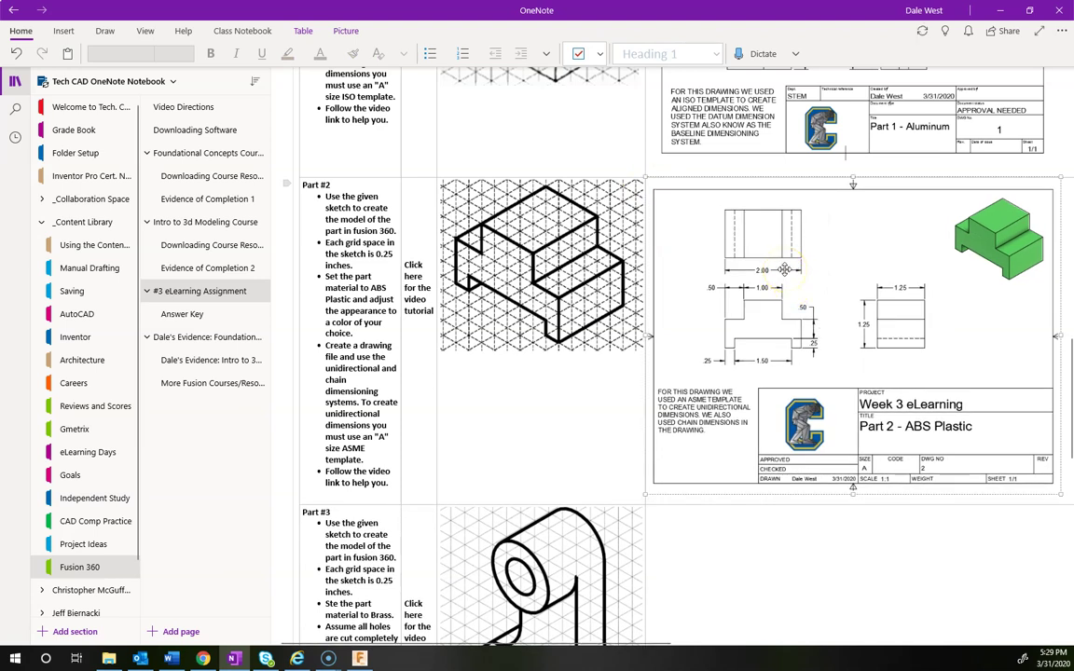